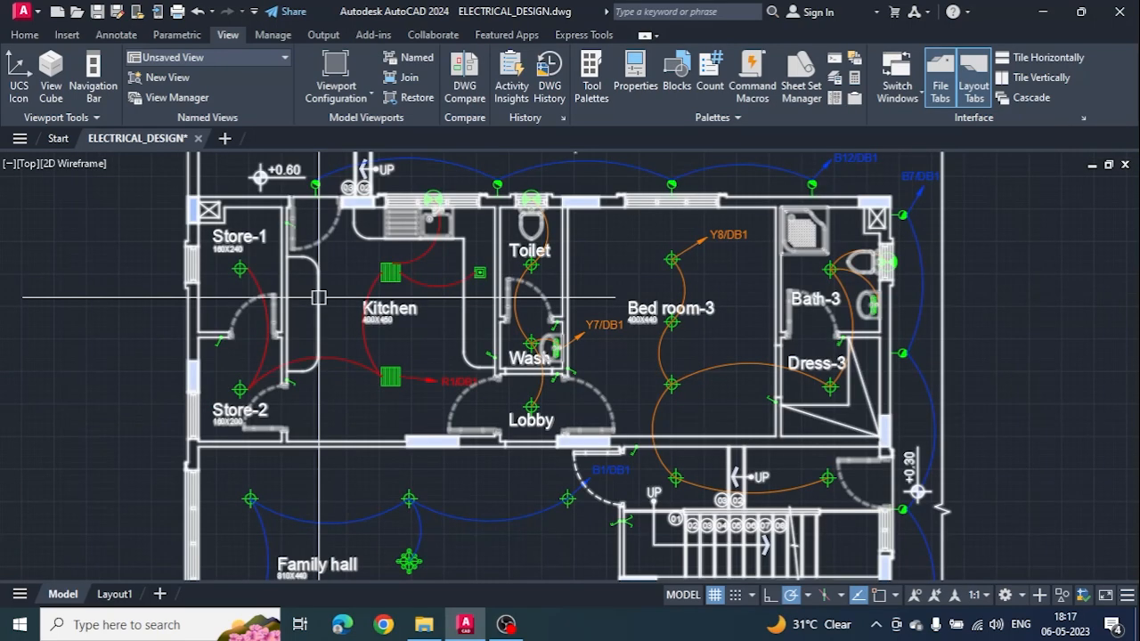
# Use SELECTSIMILAR on the down light symbol in Store-2 to count all matching symbols, and clear the selection.
pyautogui.moveTo(262, 297); pyautogui.dragTo(269, 337, button='middle')
pyautogui.scroll(2, 281, 361)
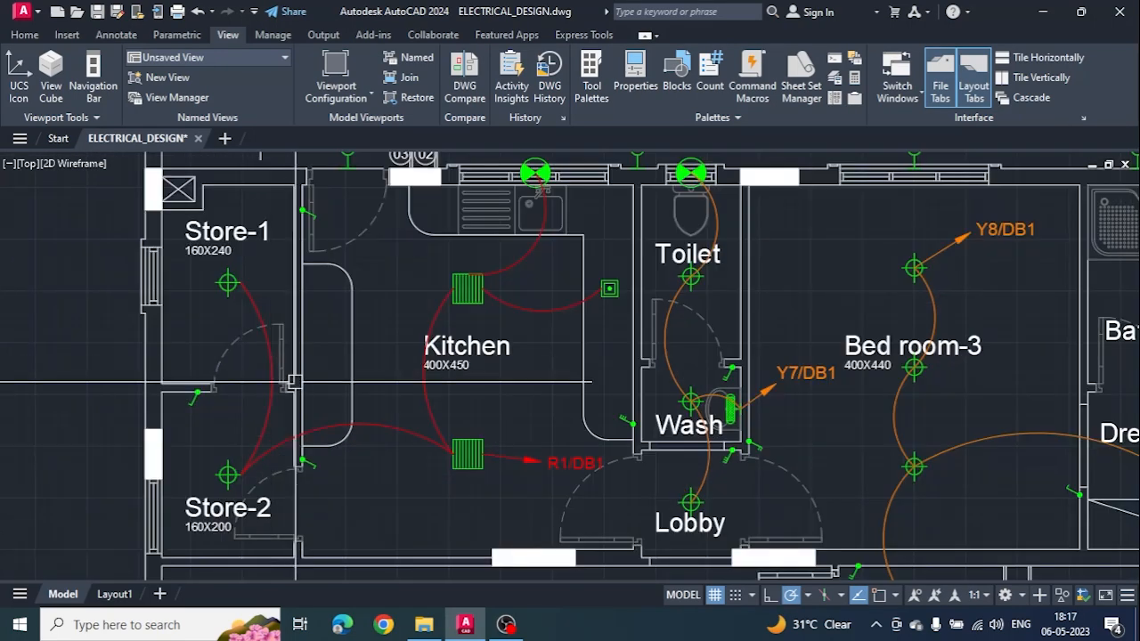
pyautogui.scroll(-2, 365, 394)
pyautogui.moveTo(386, 401); pyautogui.dragTo(309, 259, button='middle')
pyautogui.moveTo(381, 452)
pyautogui.mouseDown(button='middle')
pyautogui.moveTo(302, 340)
pyautogui.moveTo(422, 523)
pyautogui.mouseUp(button='middle')
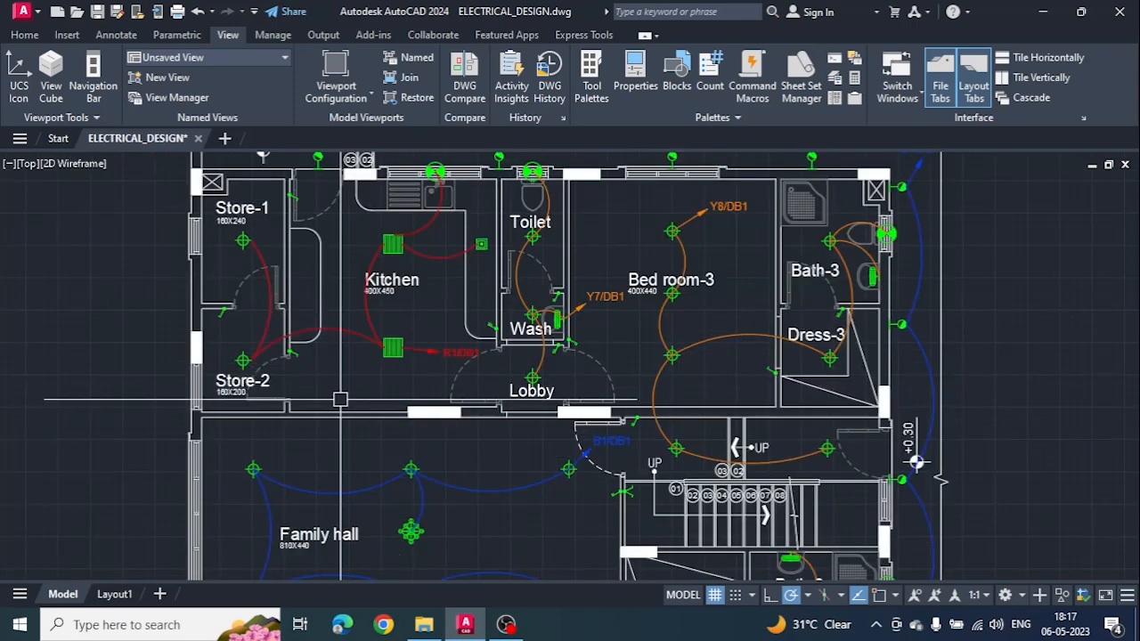
pyautogui.scroll(2, 340, 399)
pyautogui.moveTo(338, 339); pyautogui.dragTo(381, 412, button='middle')
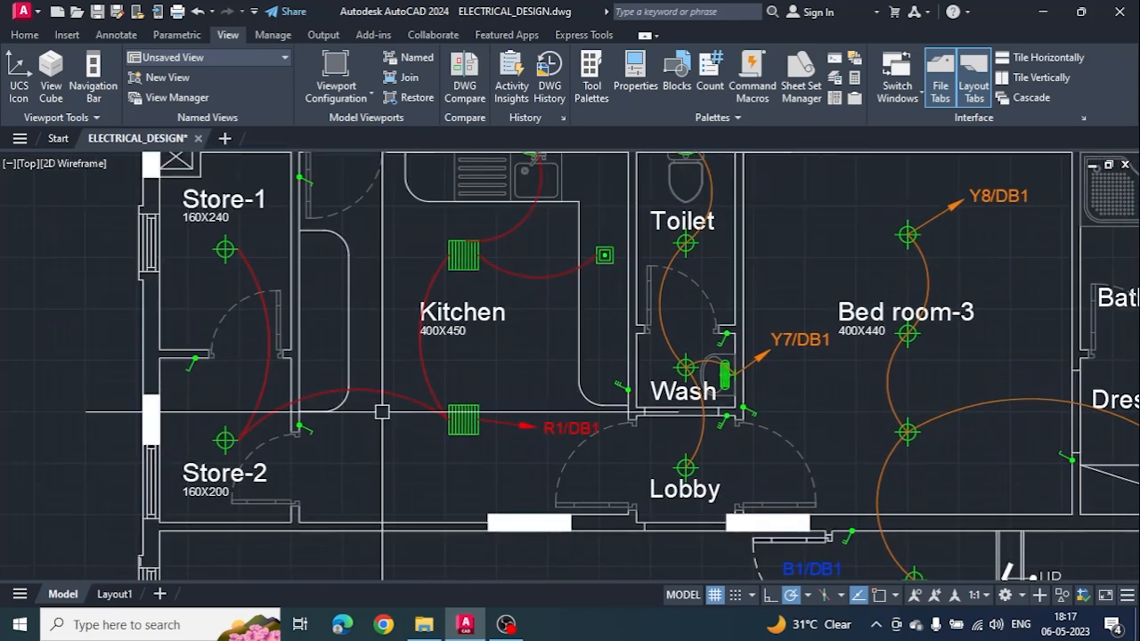
pyautogui.write('SELECTSIMILAR')
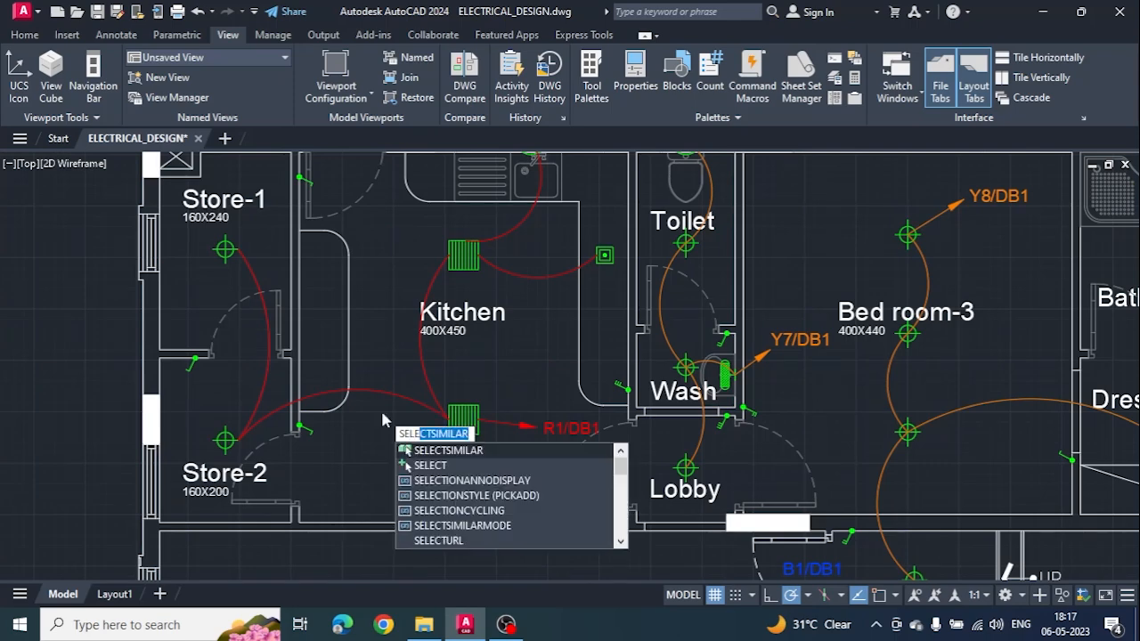
pyautogui.press('Return')
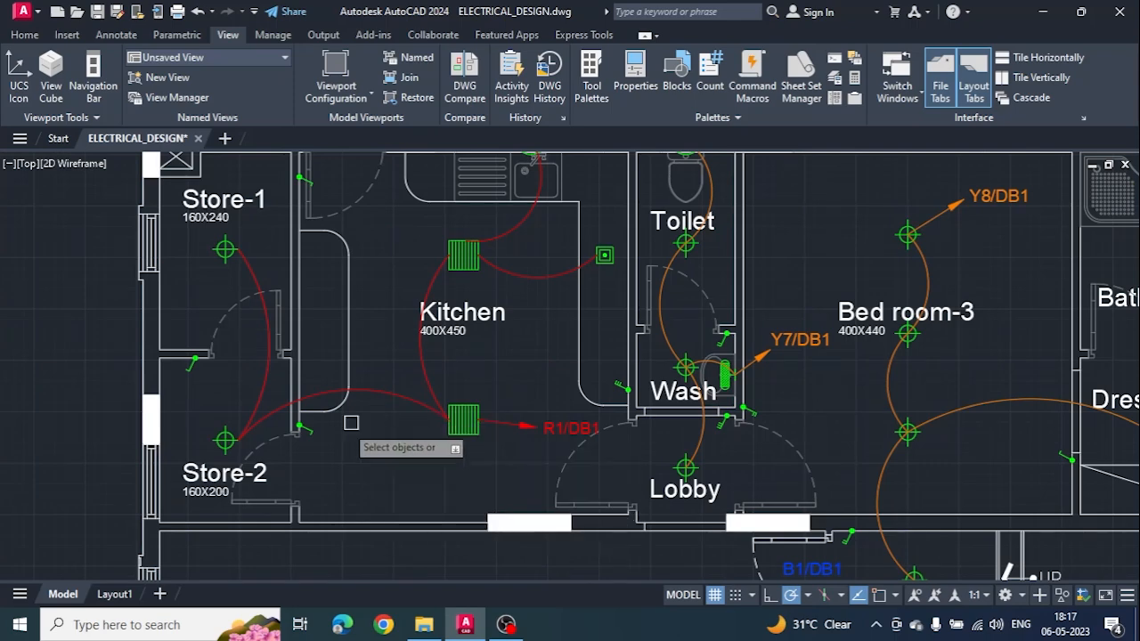
pyautogui.scroll(2, 191, 465)
pyautogui.click(245, 432)
pyautogui.press('Return')
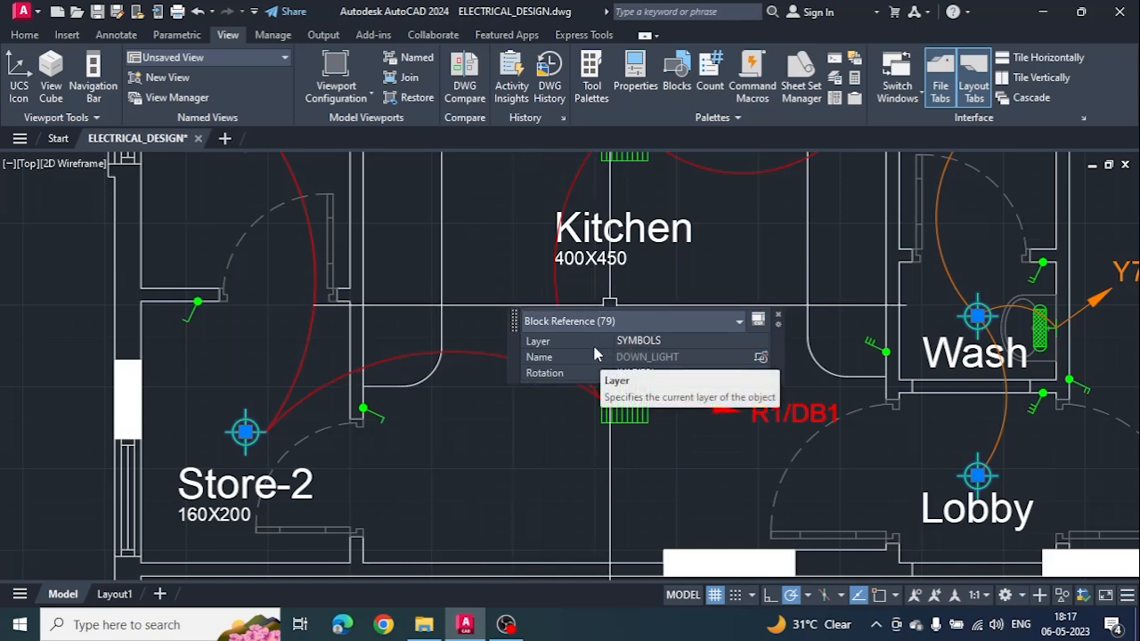
pyautogui.press('Escape')
# Use SELECTSIMILAR on the switch symbol at the wall between Store-1 and Store-2, and clear the selection.
pyautogui.write('se')
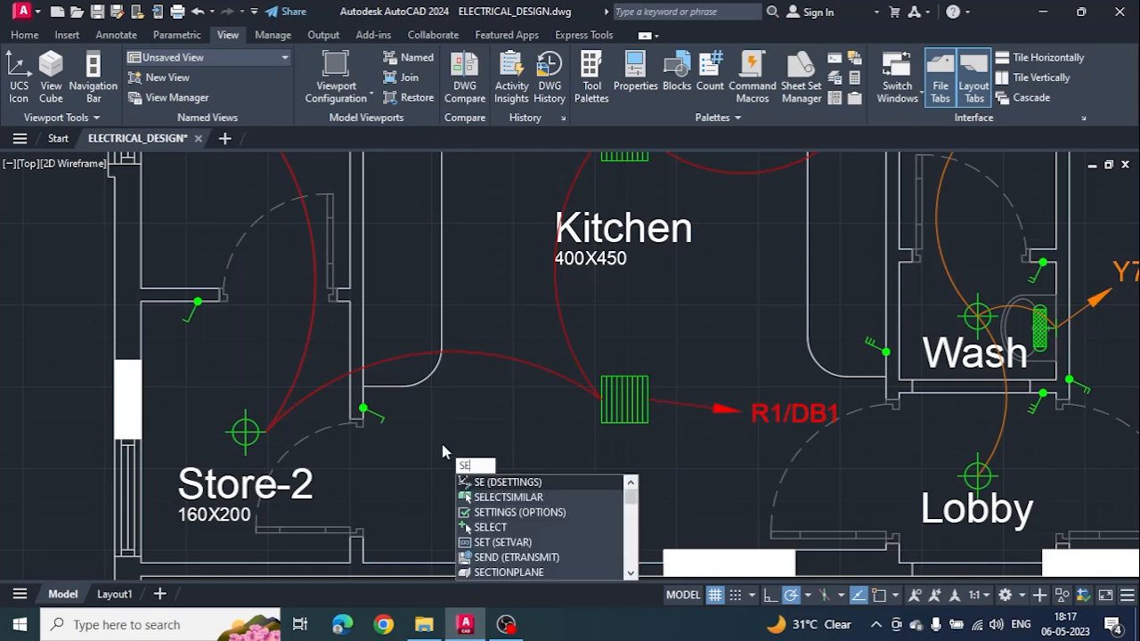
pyautogui.write('l')
pyautogui.press('Return')
pyautogui.click(193, 321)
pyautogui.press('Return')
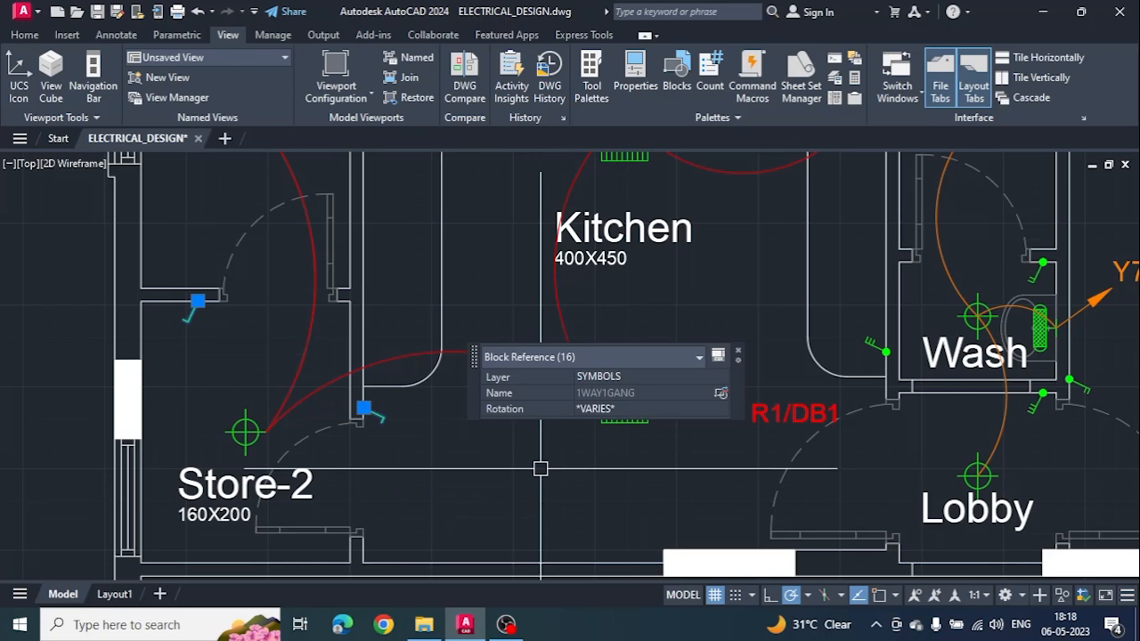
pyautogui.press('Escape')
# Select the switch symbol at the Y13/DB1 circuit beside Dress-3 in the power layout to inspect its block properties.
pyautogui.scroll(-8, 547, 470)
pyautogui.moveTo(549, 470); pyautogui.dragTo(509, 152, button='middle')
pyautogui.moveTo(532, 561); pyautogui.dragTo(514, 386, button='middle')
pyautogui.scroll(4, 665, 457)
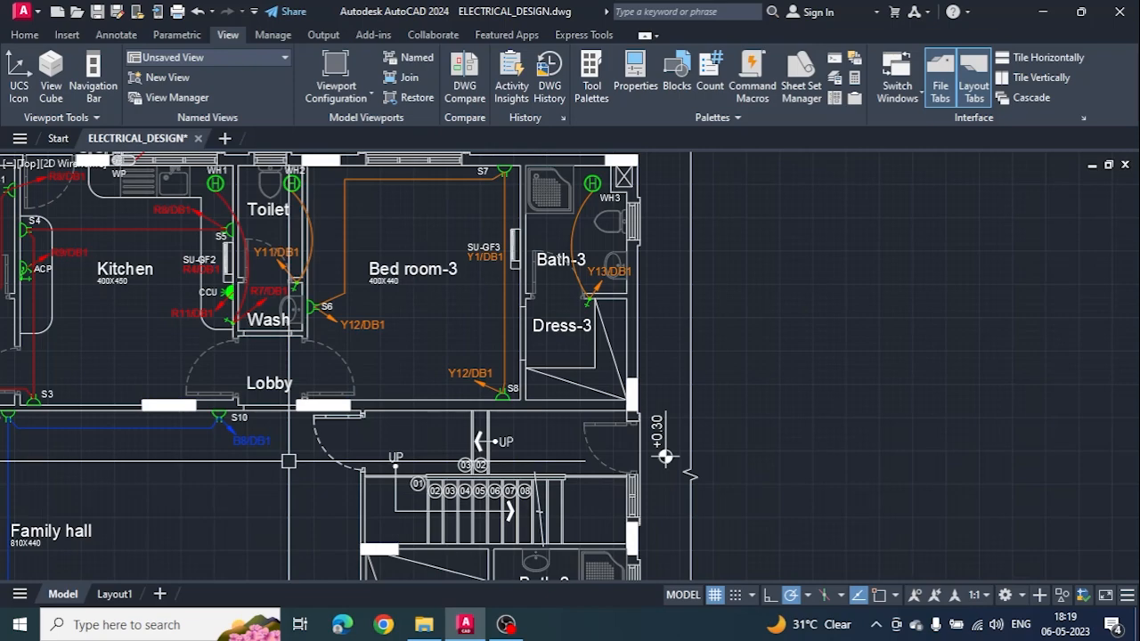
pyautogui.moveTo(435, 373); pyautogui.dragTo(372, 485, button='middle')
pyautogui.scroll(4, 499, 414)
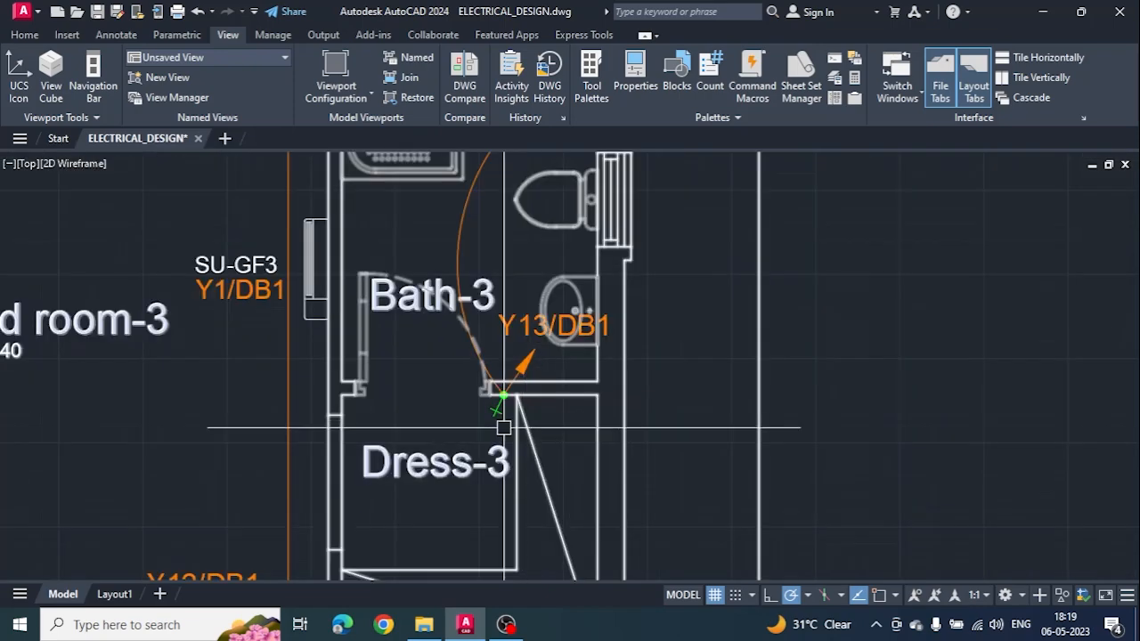
pyautogui.scroll(4, 504, 425)
pyautogui.click(501, 424)
pyautogui.click(434, 384)
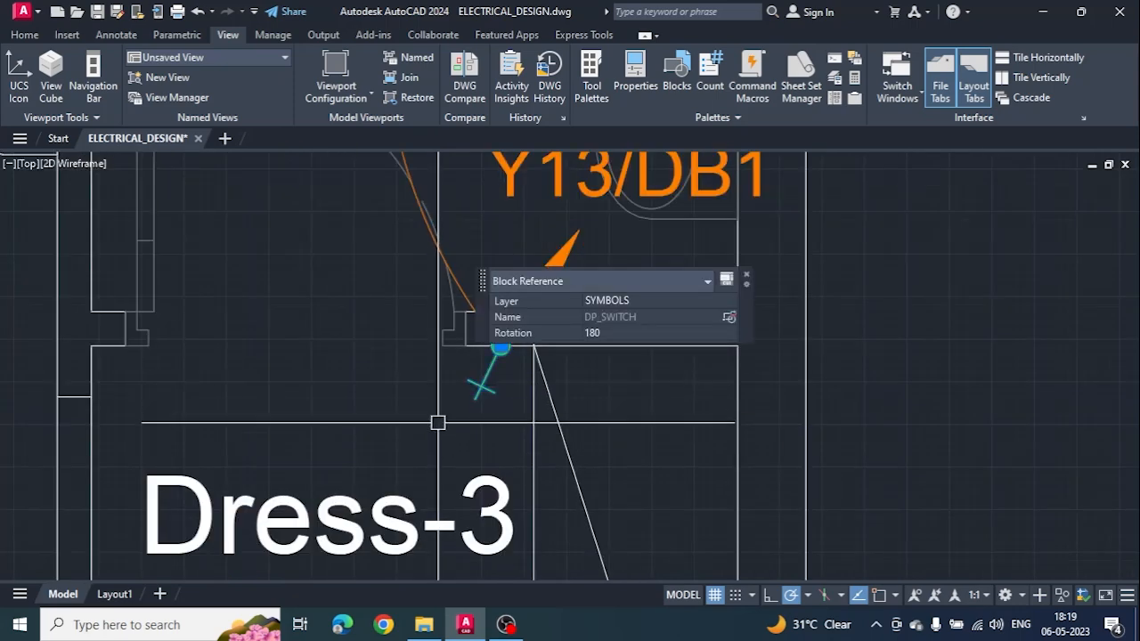
# Use SELECTSIMILAR on the DP switch symbol beside Dress-3 to find all matching switches.
pyautogui.write('SE')
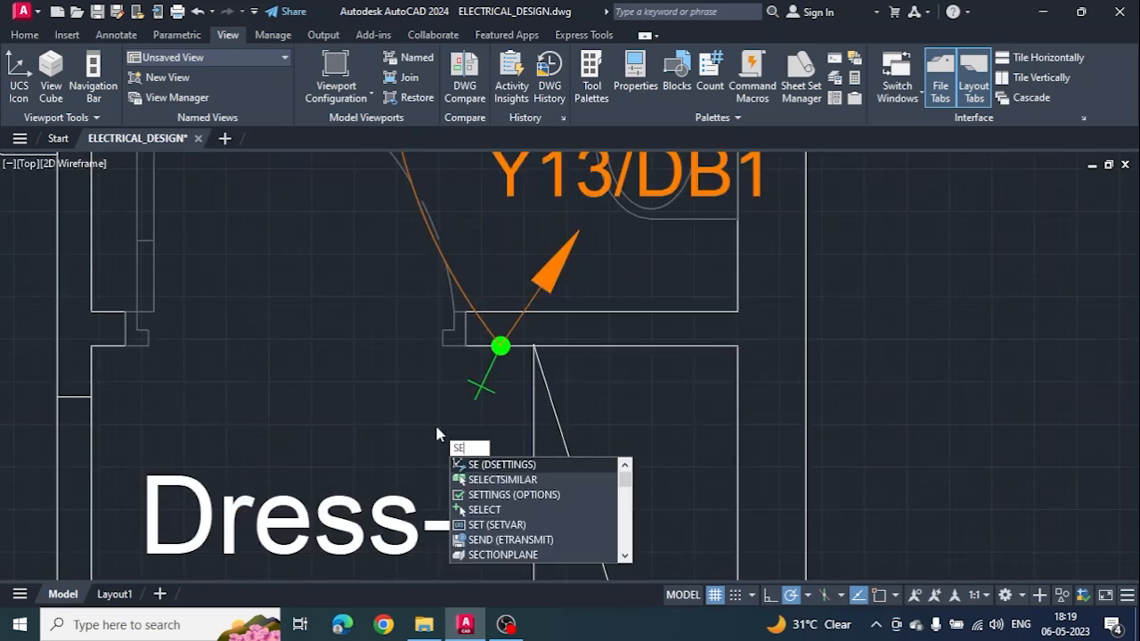
pyautogui.click(467, 482)
pyautogui.click(483, 385)
pyautogui.press('Return')
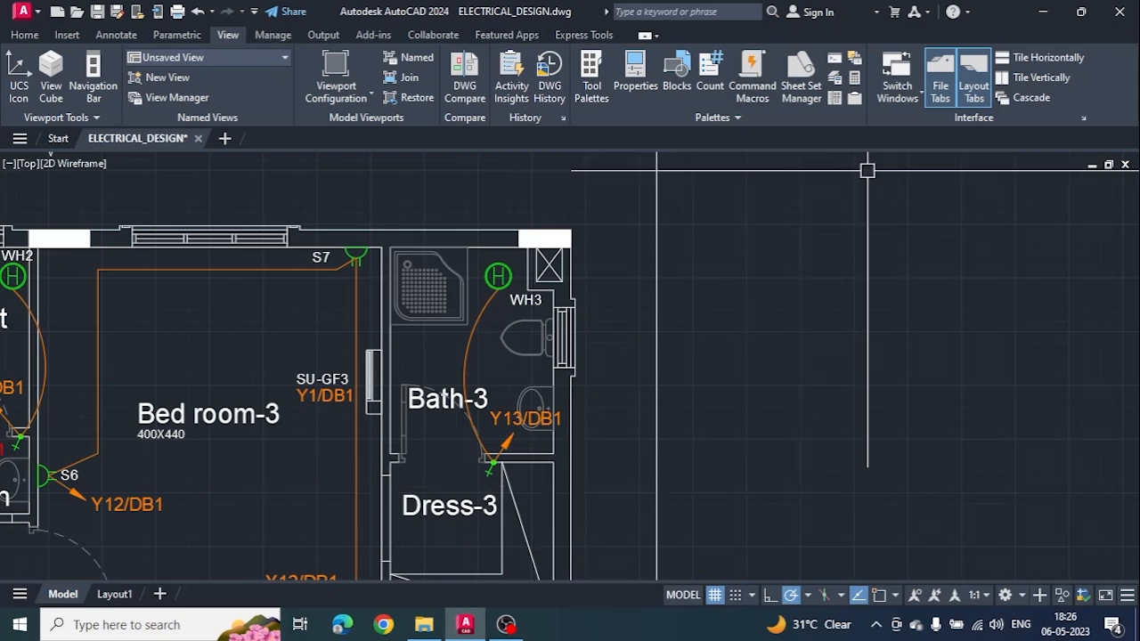
# Open the Count palette and review the list of blocks counted across all the floor layouts.
pyautogui.click(711, 89)
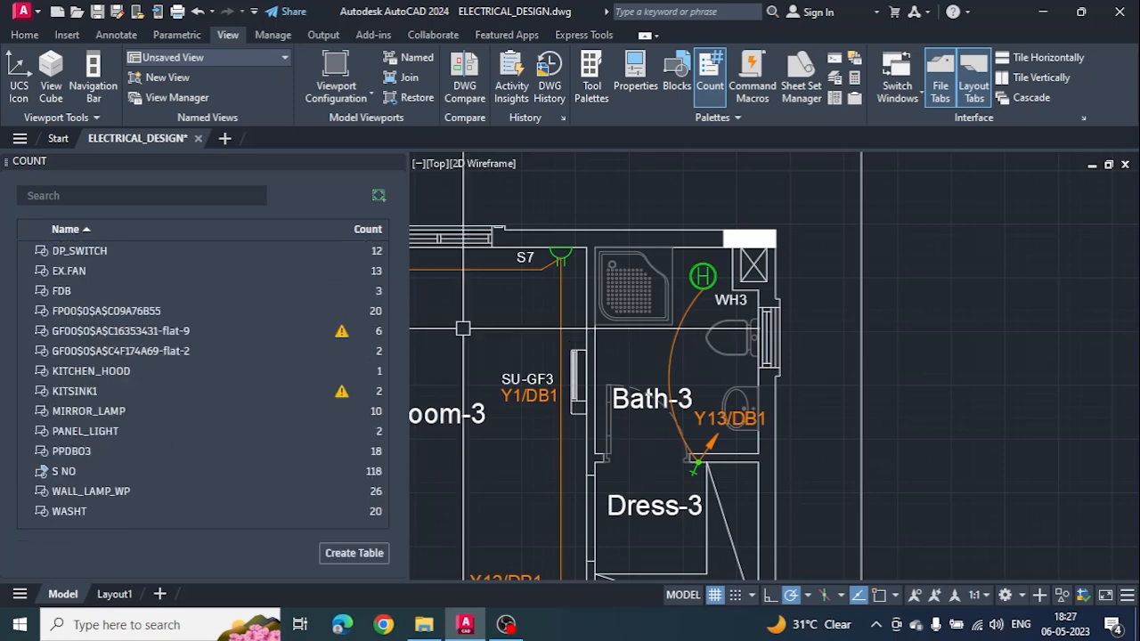
pyautogui.scroll(-5, 462, 335)
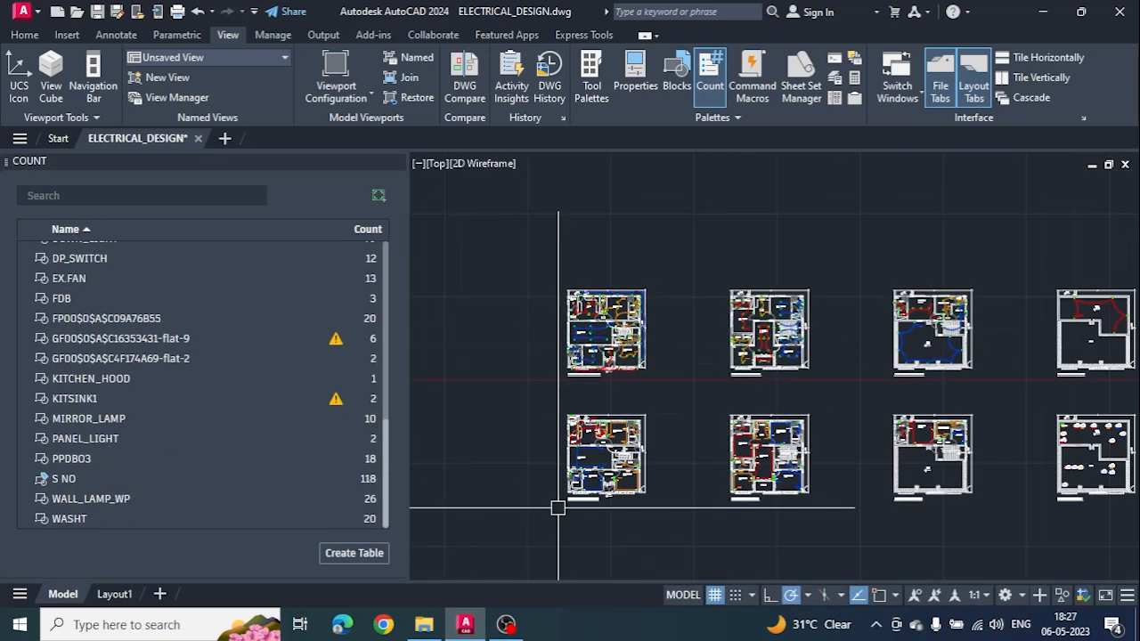
pyautogui.scroll(15, 138, 420)
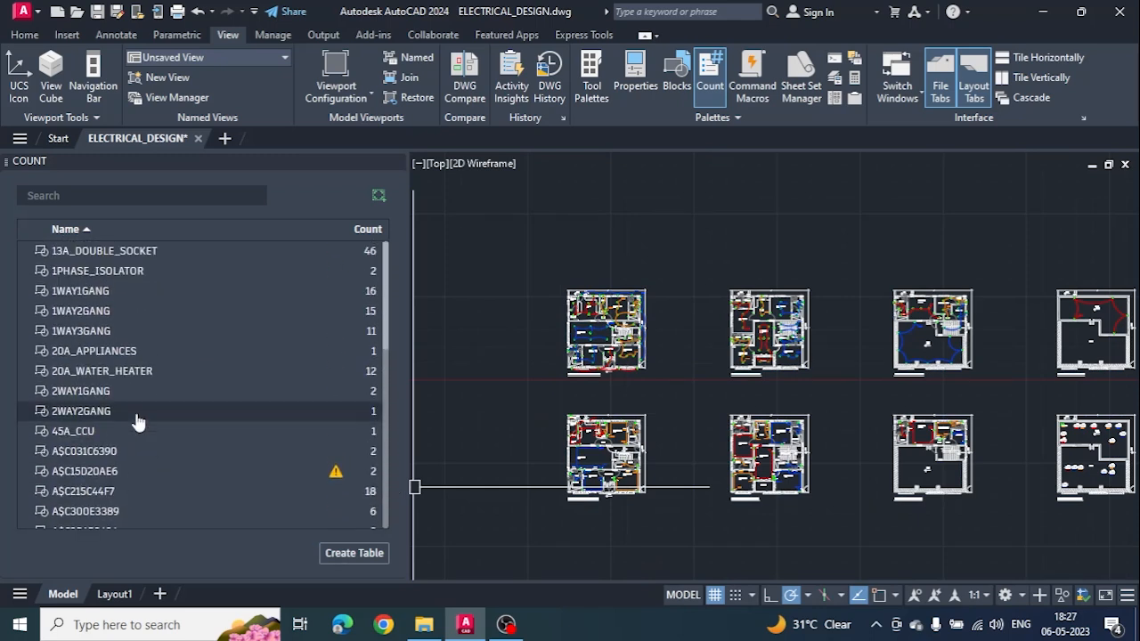
# Start a count table and include all listed blocks in it.
pyautogui.click(349, 554)
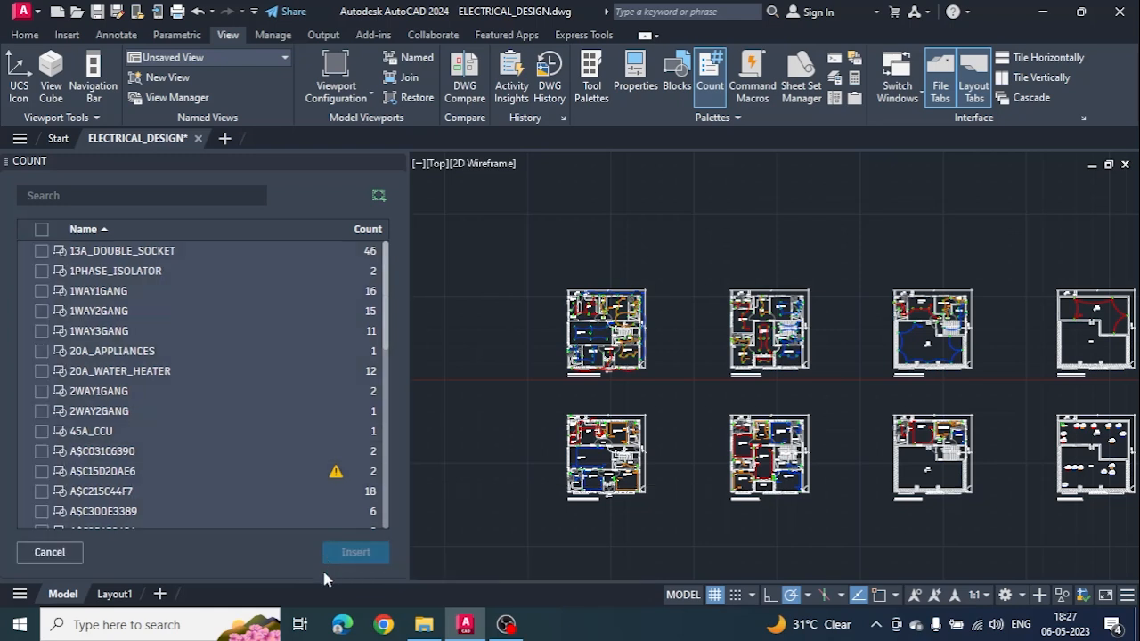
pyautogui.scroll(-5, 53, 356)
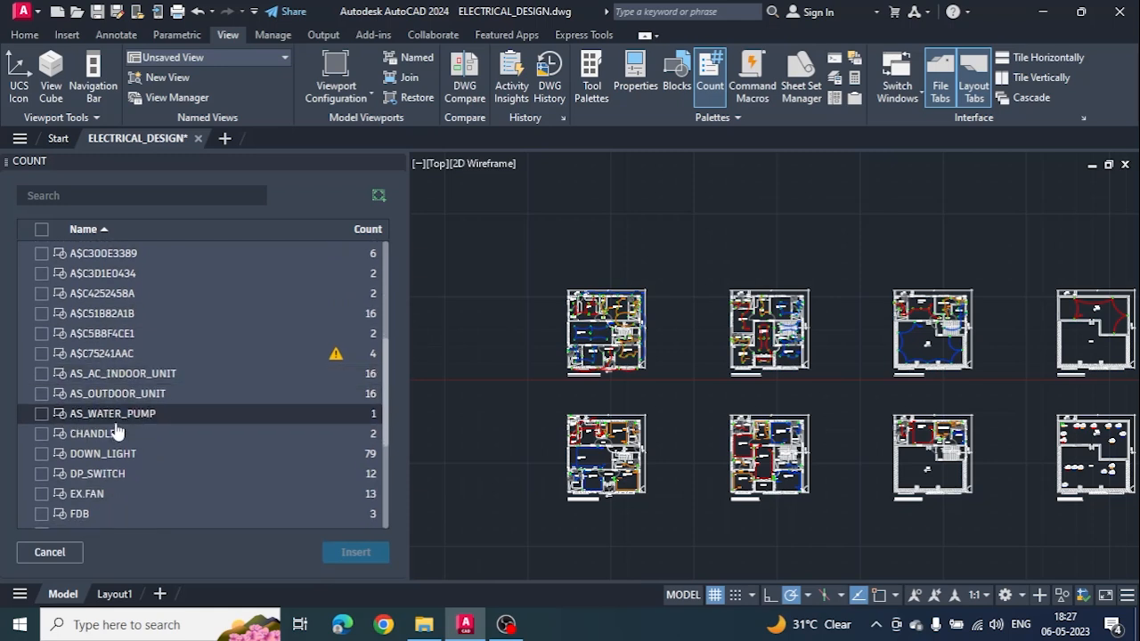
pyautogui.scroll(-4, 115, 433)
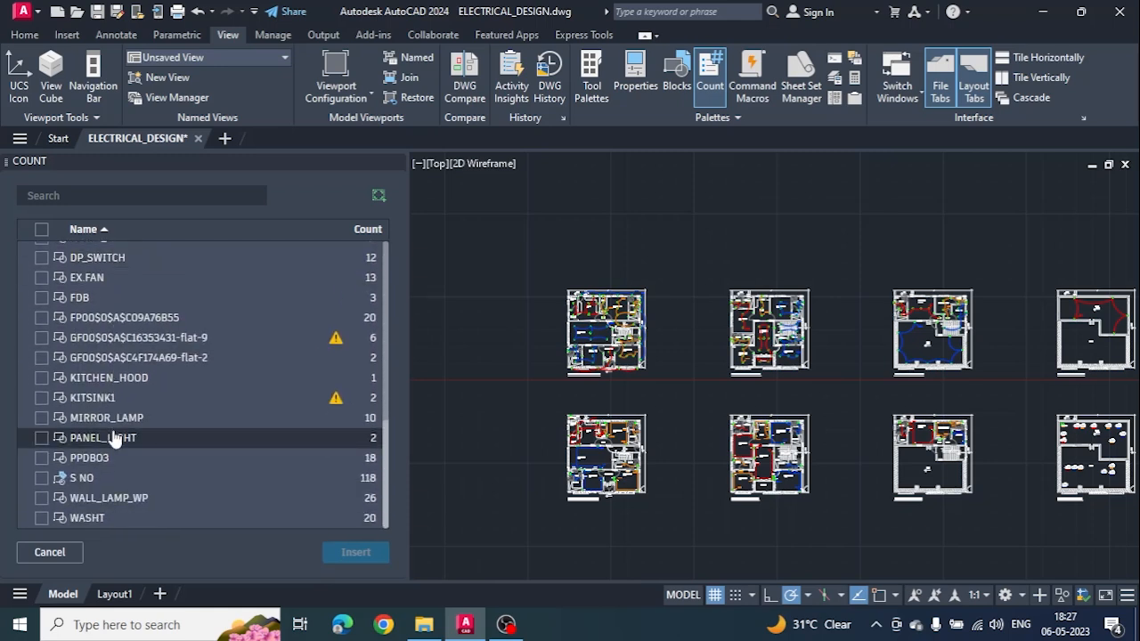
pyautogui.click(41, 230)
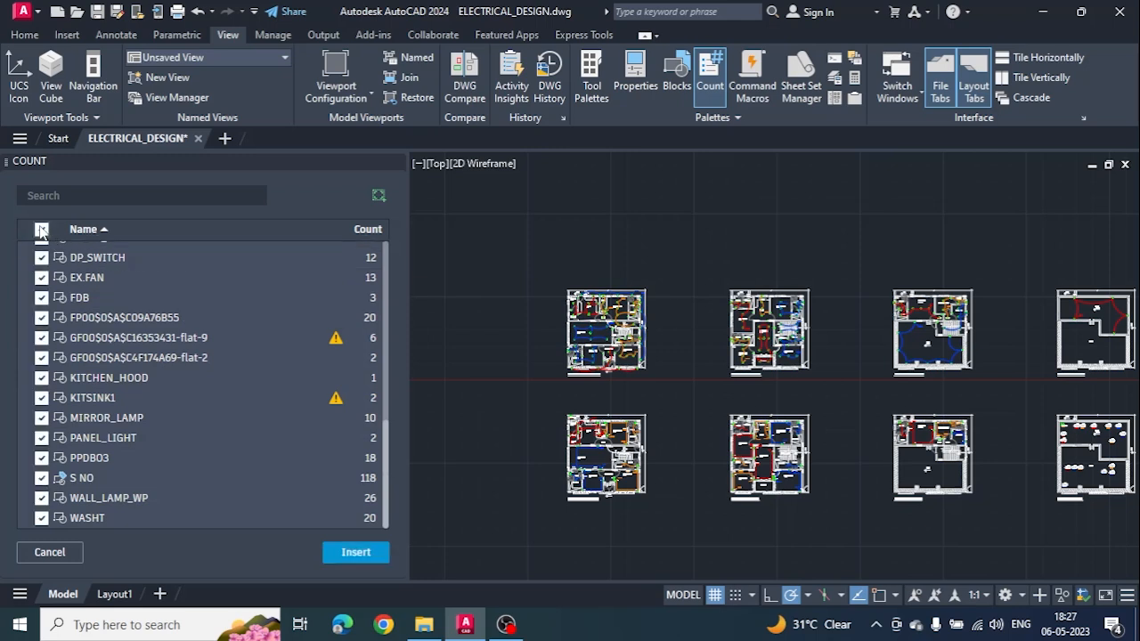
# Exclude the WASHT, S NO, PPDBO3 and KITSINK1 blocks from the count table.
pyautogui.click(41, 518)
pyautogui.click(41, 478)
pyautogui.click(41, 457)
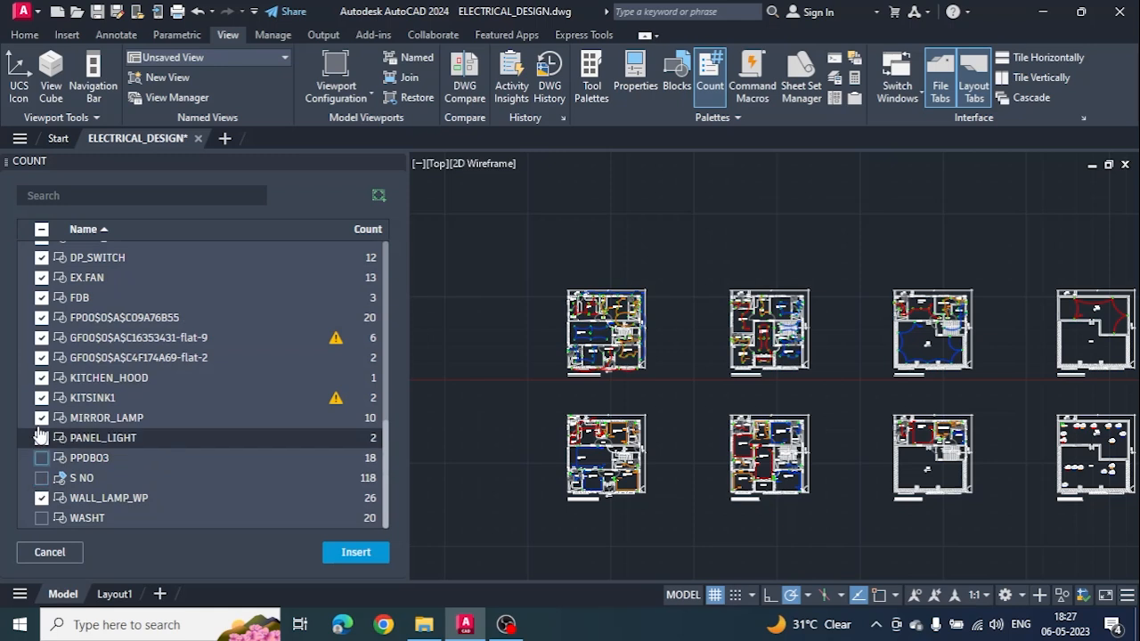
pyautogui.click(41, 418)
pyautogui.click(41, 418)
pyautogui.click(41, 398)
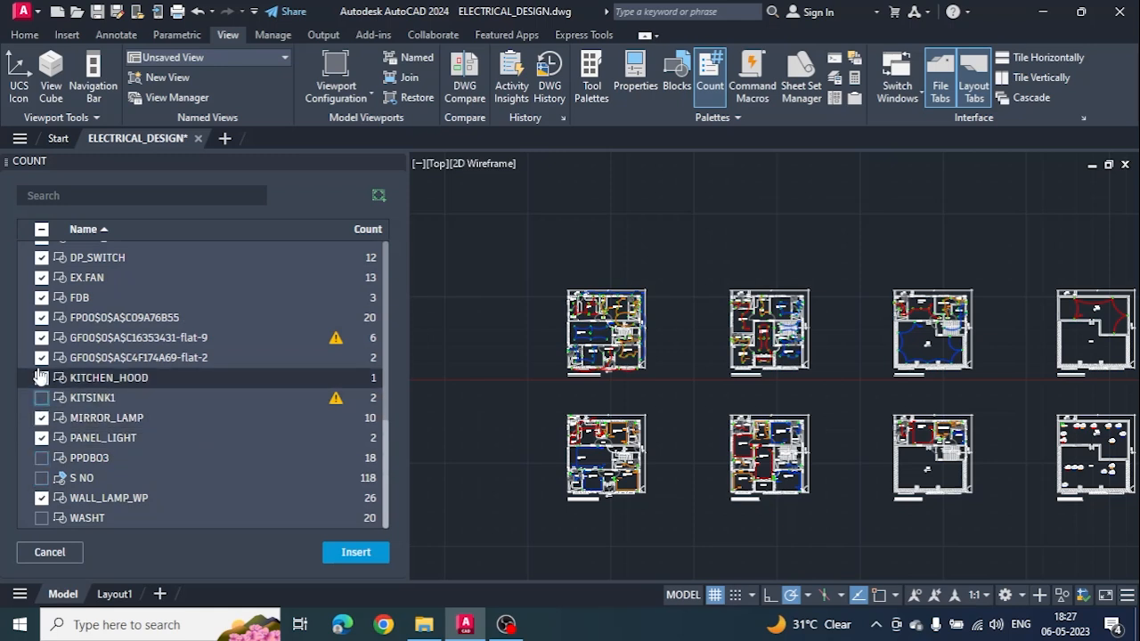
# Exclude KITCHEN_HOOD, GF00$0$A$C4F174A69-flat-2, GF00$0$A$C16353431-flat-9 and FP00$0$A$C09A76B55 from the count table.
pyautogui.click(41, 378)
pyautogui.click(41, 357)
pyautogui.click(41, 338)
pyautogui.click(41, 319)
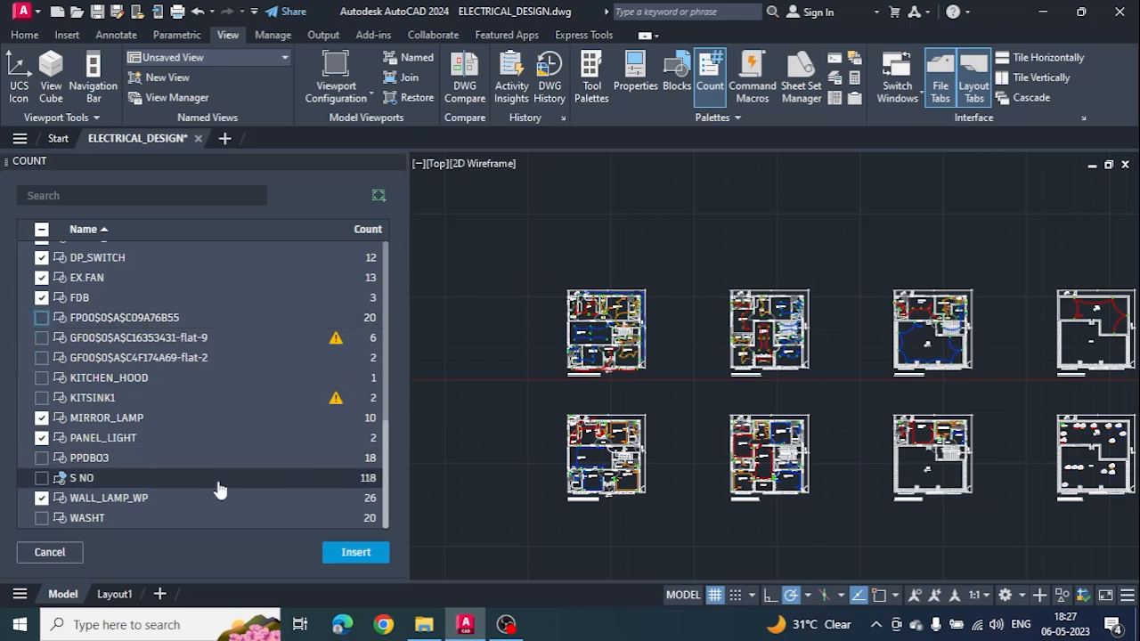
# Exclude all nine blocks whose names start with A$C, from A$C75241AAC up to A$C031C6390, from the count table.
pyautogui.scroll(5, 220, 490)
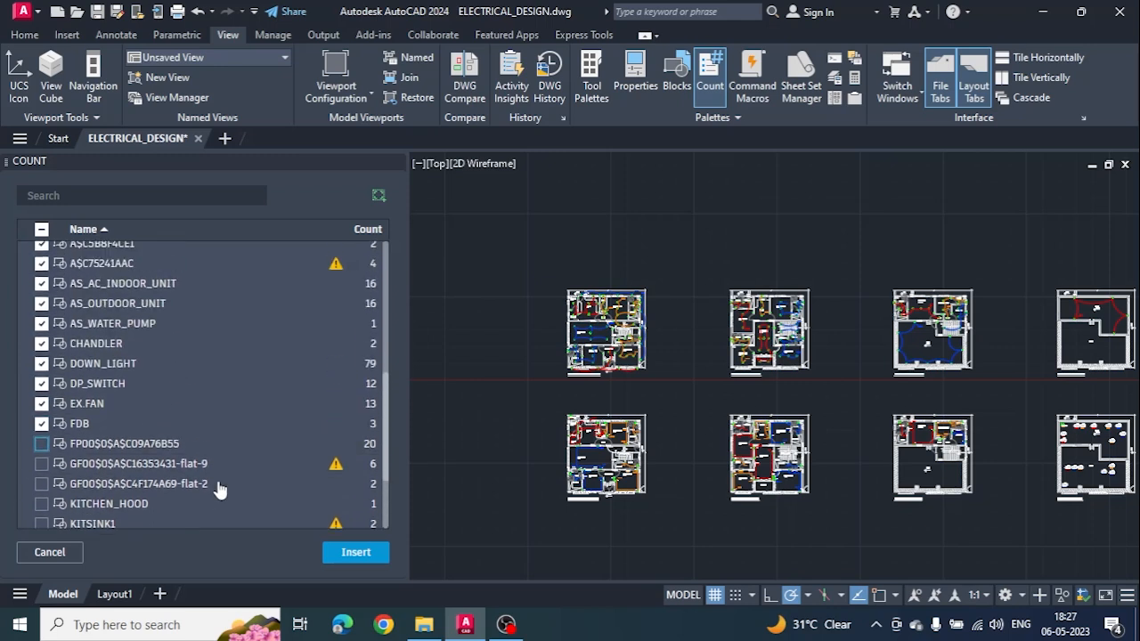
pyautogui.scroll(3, 94, 491)
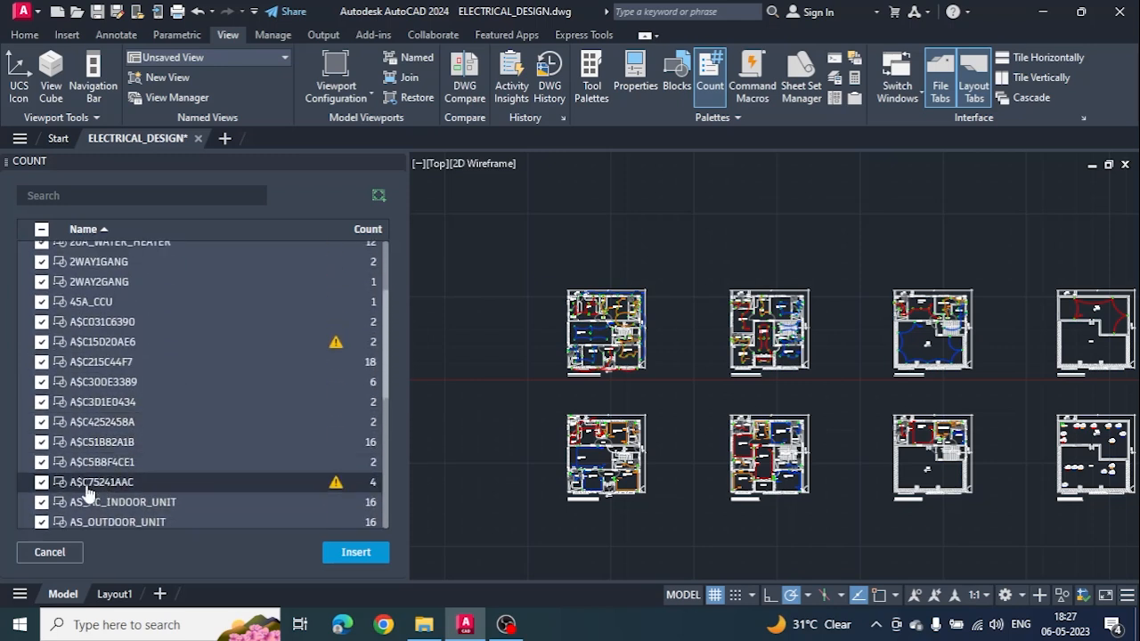
pyautogui.click(41, 482)
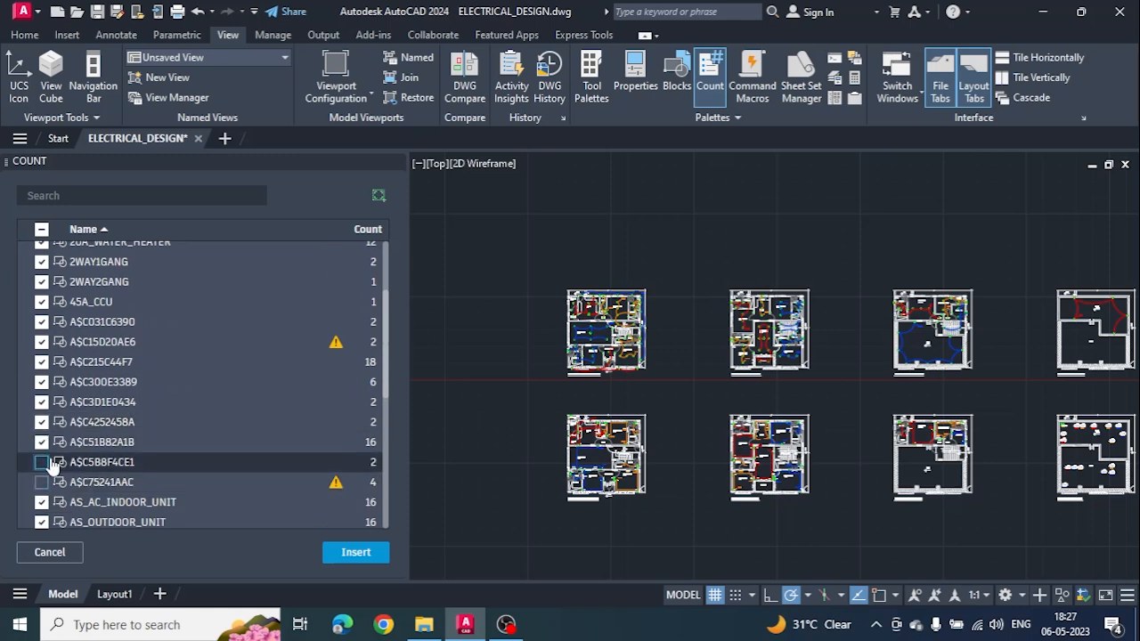
pyautogui.click(41, 462)
pyautogui.click(41, 442)
pyautogui.click(41, 425)
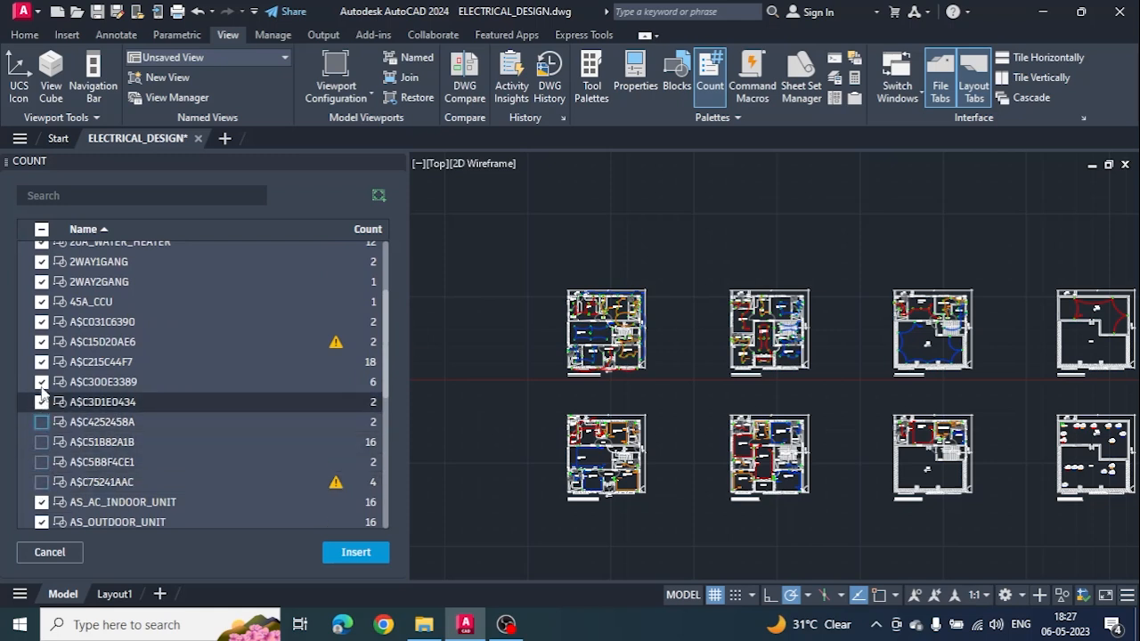
pyautogui.click(41, 401)
pyautogui.click(41, 382)
pyautogui.click(41, 362)
pyautogui.click(41, 342)
pyautogui.click(41, 322)
# Insert the count table of the chosen electrical blocks in the empty area below the ground floor power layout title.
pyautogui.scroll(3, 197, 425)
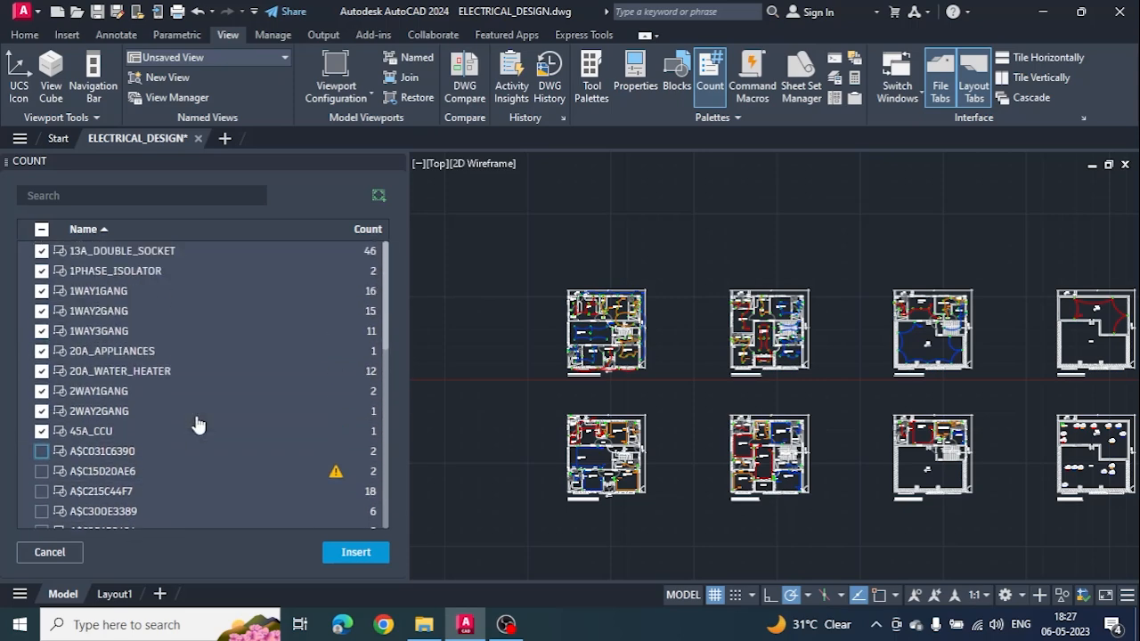
pyautogui.scroll(-4, 198, 425)
pyautogui.scroll(-5, 197, 428)
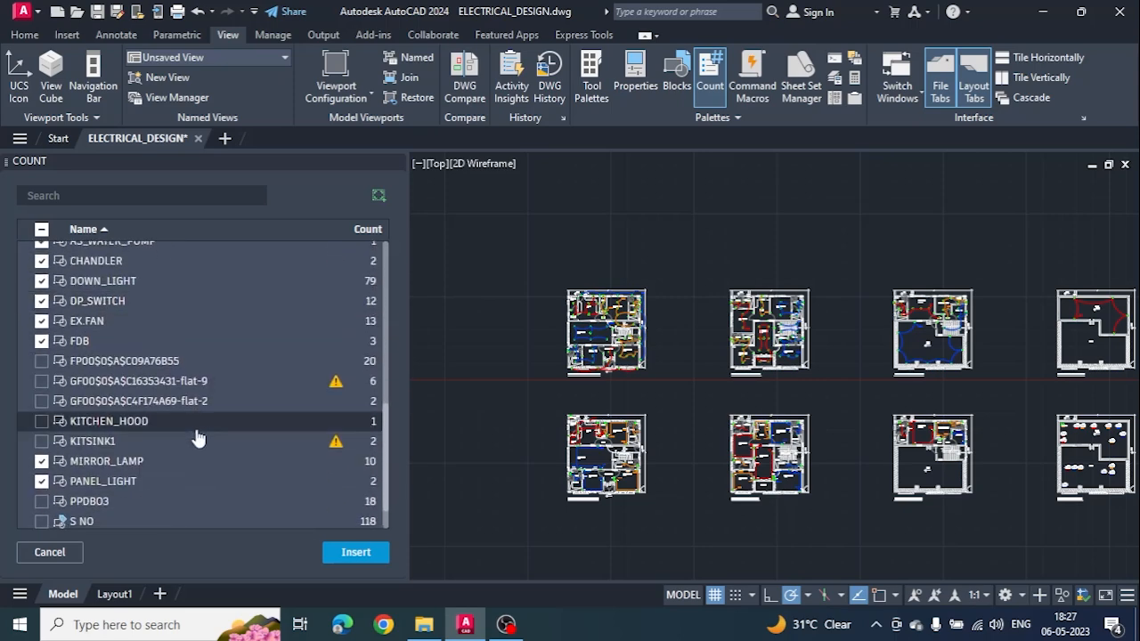
pyautogui.click(356, 553)
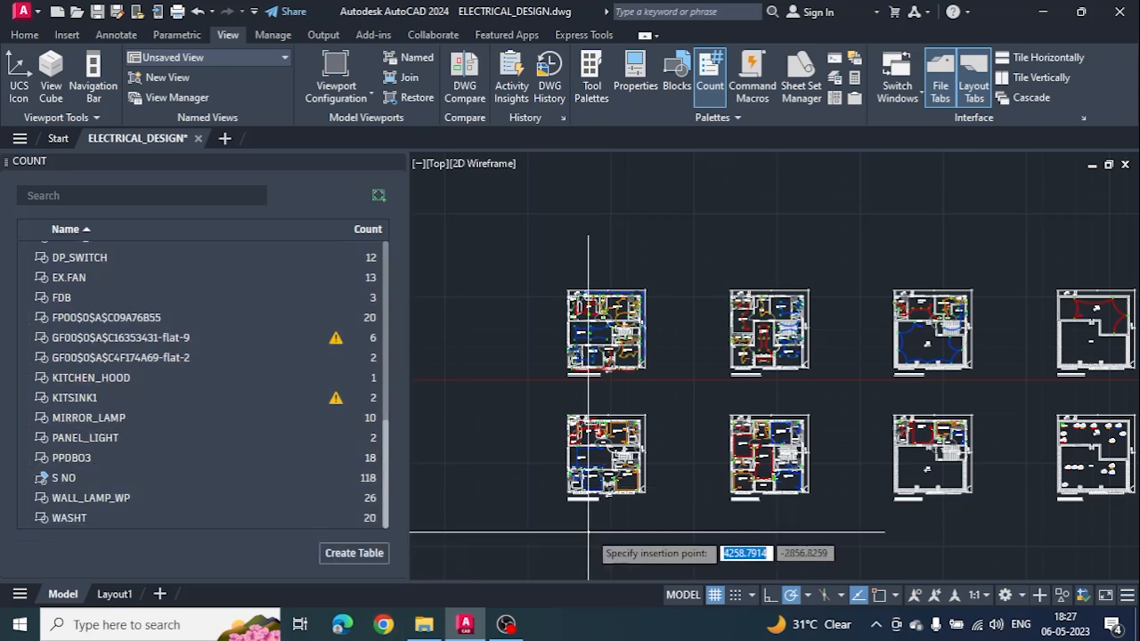
pyautogui.scroll(2, 589, 528)
pyautogui.scroll(6, 589, 527)
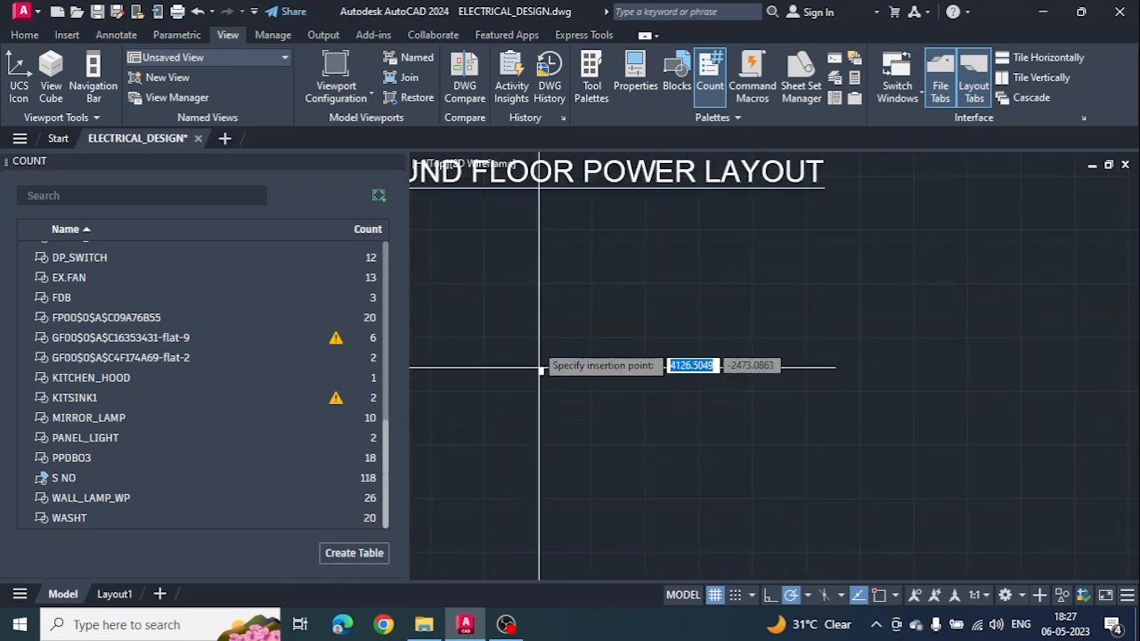
pyautogui.click(523, 328)
pyautogui.scroll(-6, 517, 318)
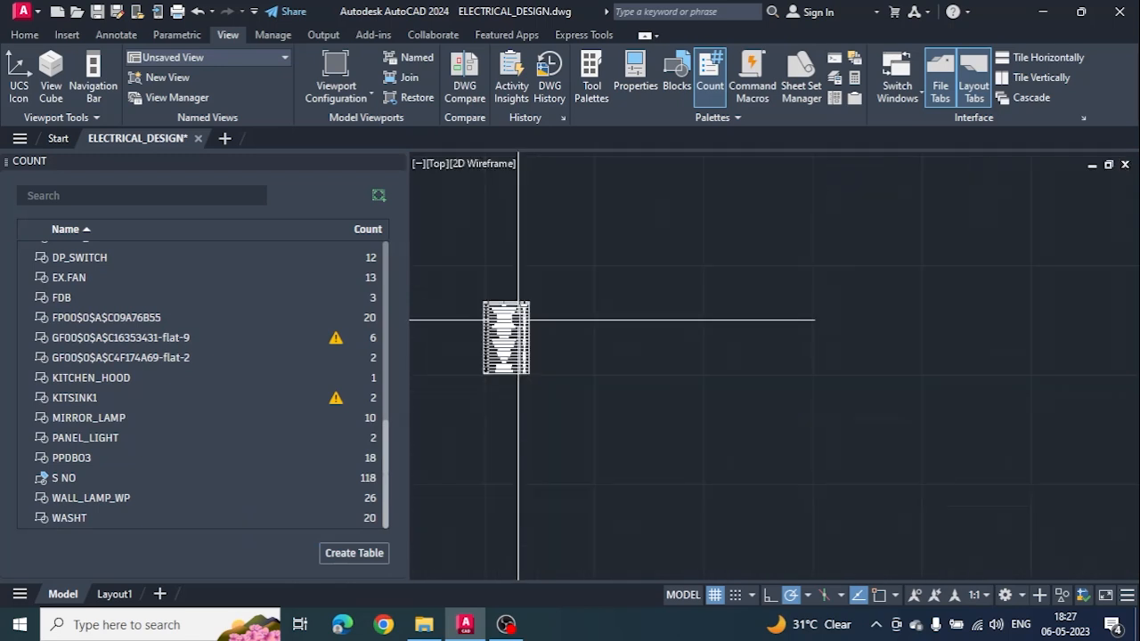
# Scale the count table up from its upper-left corner to about 987 wide and 1671 high.
pyautogui.scroll(4, 516, 316)
pyautogui.click(430, 182)
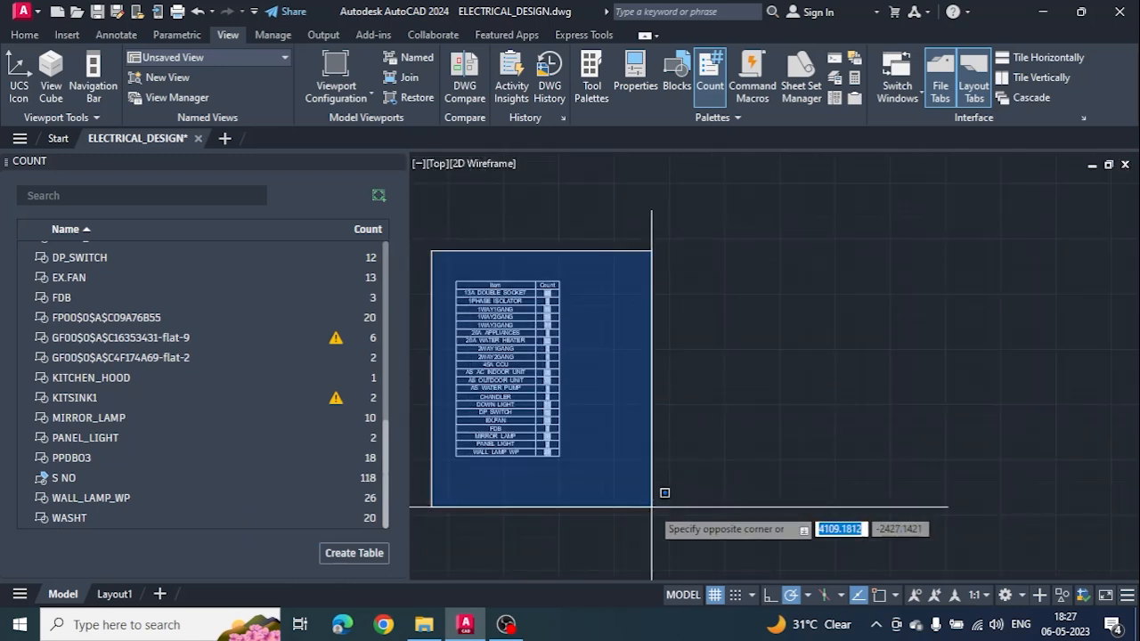
pyautogui.click(652, 510)
pyautogui.write('m')
pyautogui.press('Return')
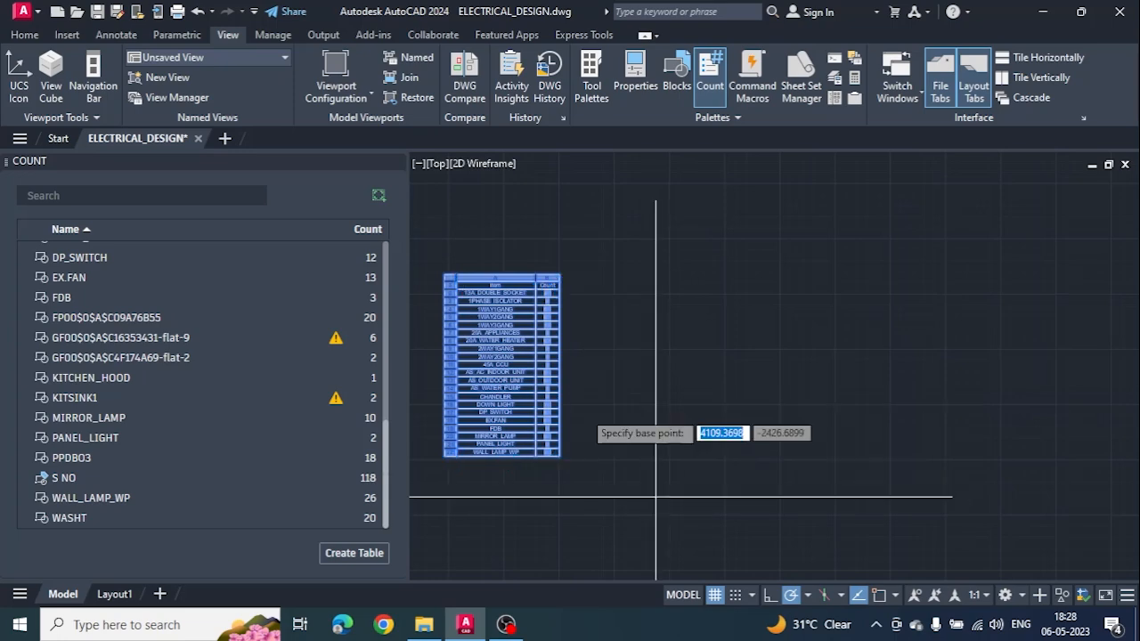
pyautogui.click(470, 276)
pyautogui.scroll(6, 570, 351)
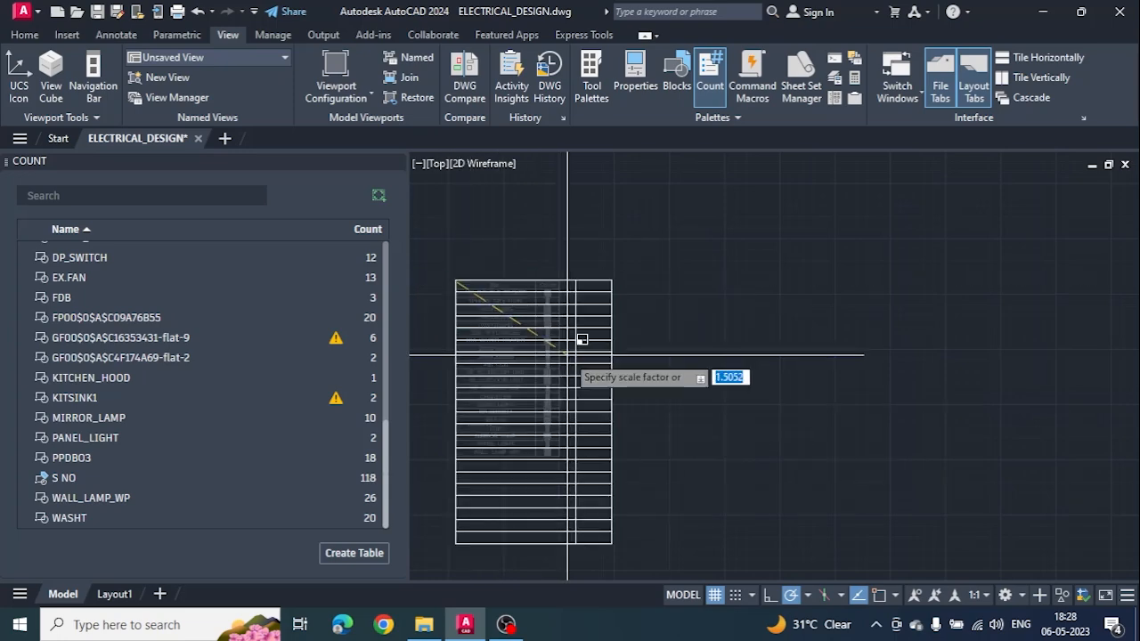
pyautogui.scroll(-6, 567, 356)
pyautogui.scroll(2, 570, 379)
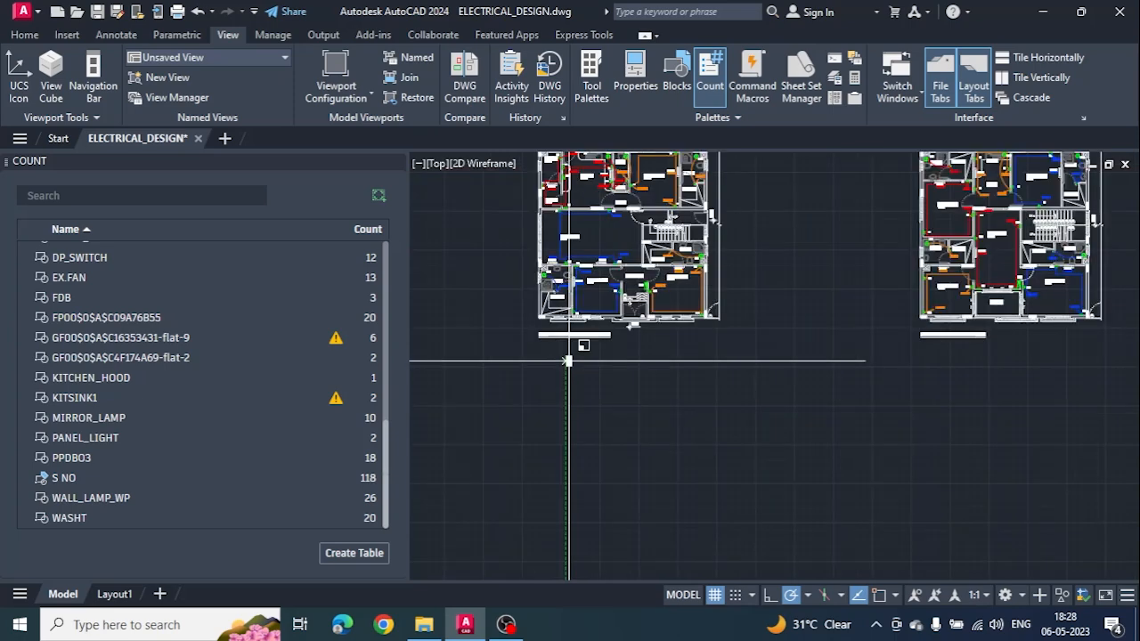
pyautogui.click(686, 407)
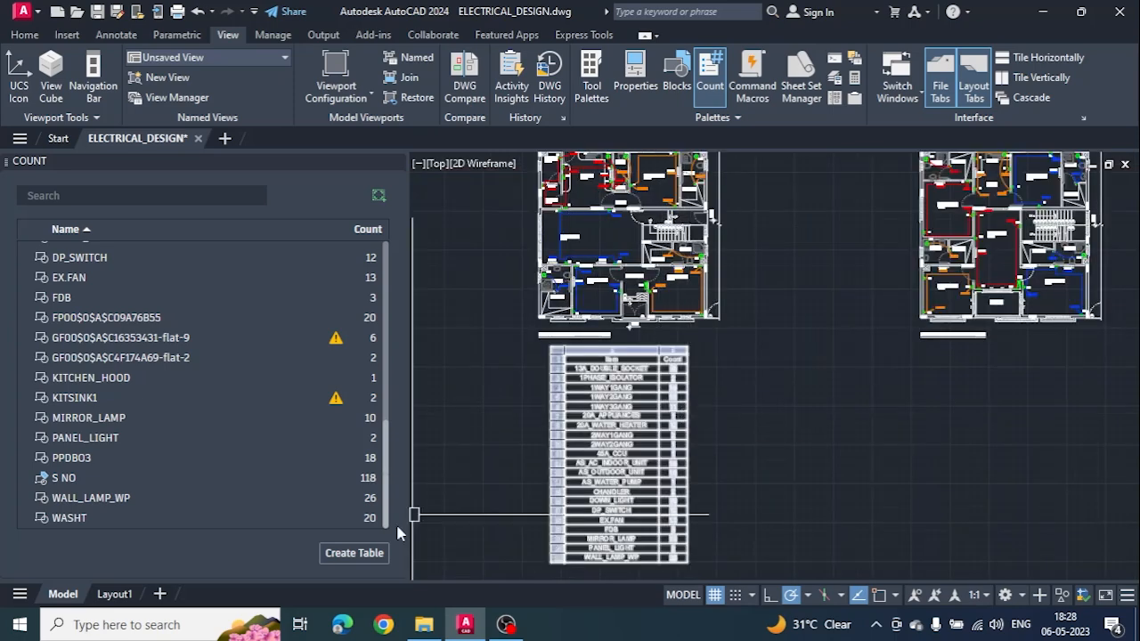
# Collapse the Count palette and read through the enlarged count table from the first item to WALL_LAMP_WP.
pyautogui.click(380, 162)
pyautogui.scroll(6, 572, 408)
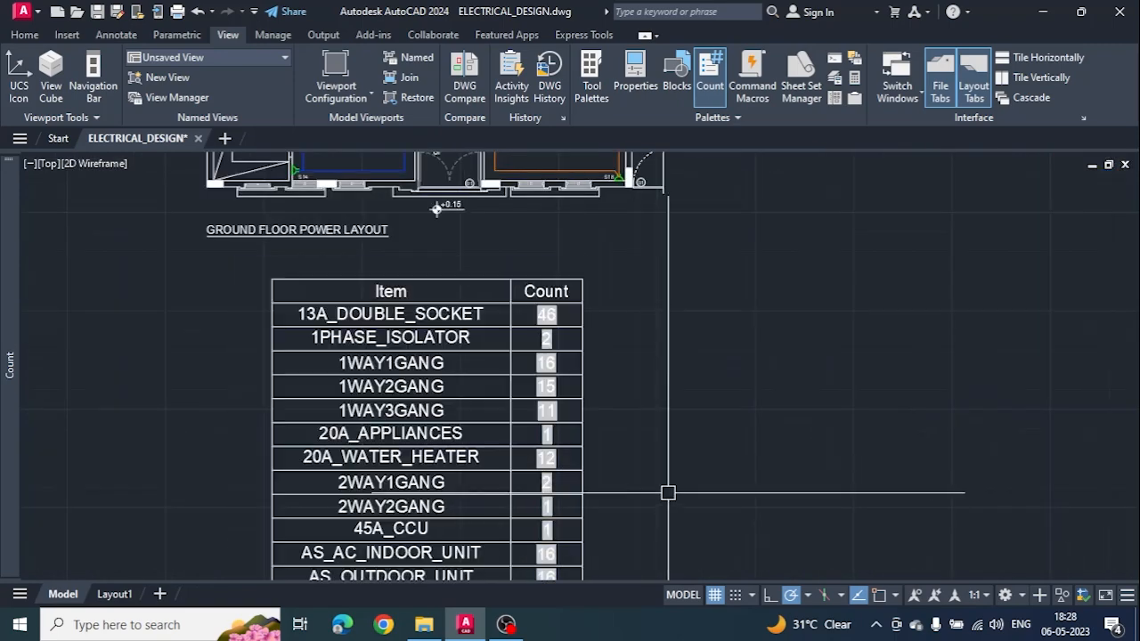
pyautogui.moveTo(628, 507); pyautogui.dragTo(614, 313, button='middle')
pyautogui.moveTo(583, 505); pyautogui.dragTo(587, 402, button='middle')
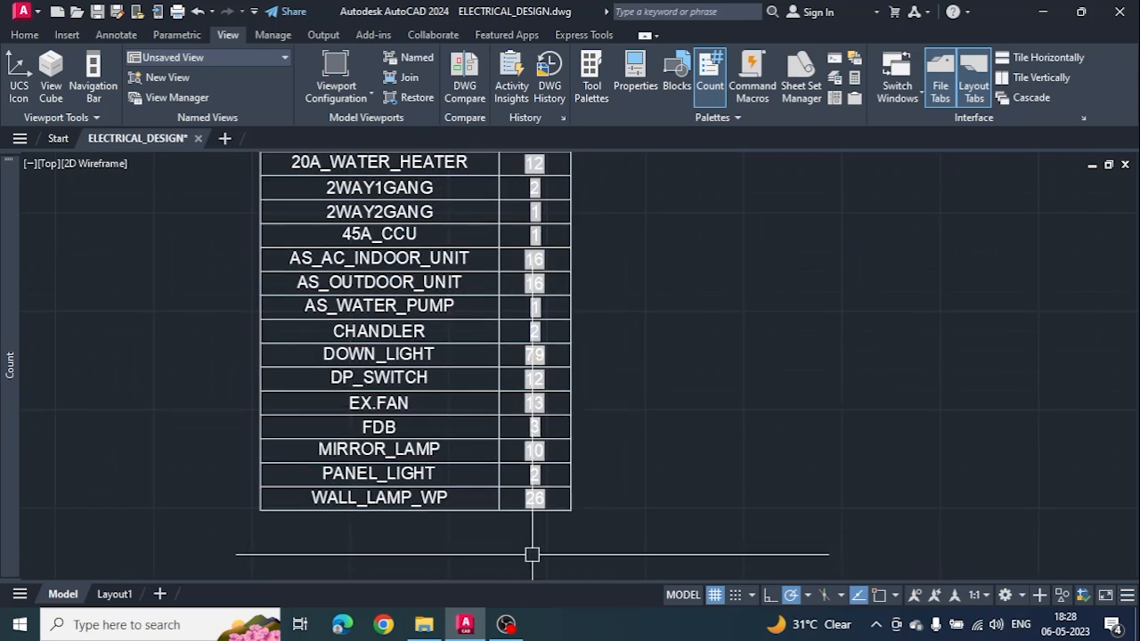
pyautogui.scroll(-4, 606, 534)
pyautogui.scroll(2, 589, 439)
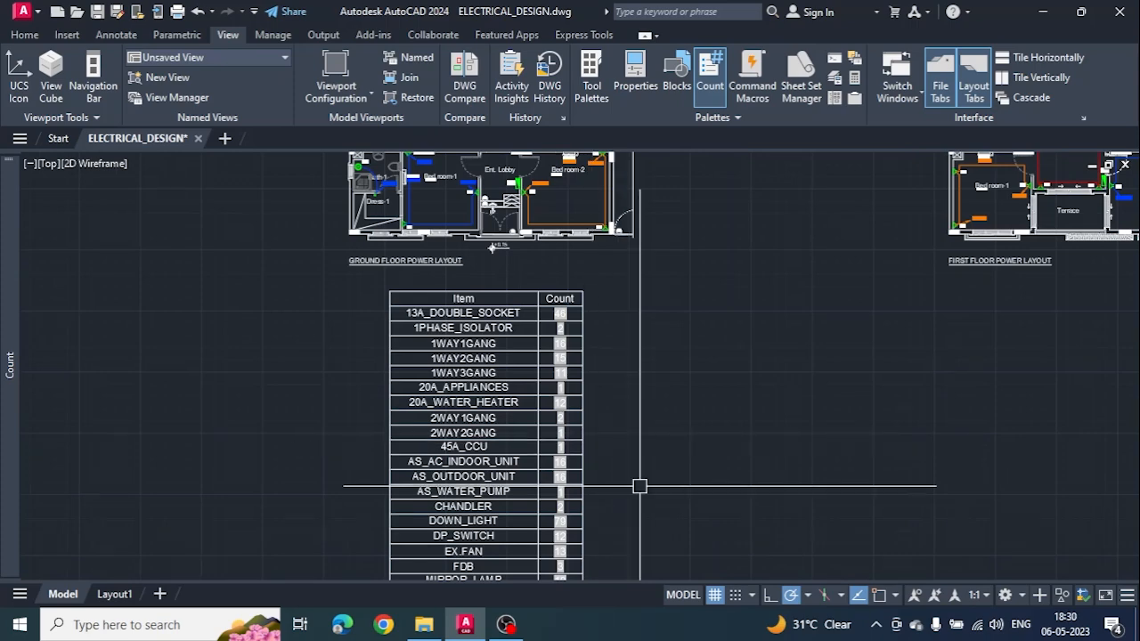
# Export the count table to the Desktop as the comma-delimited file Table1.csv.
pyautogui.click(483, 460)
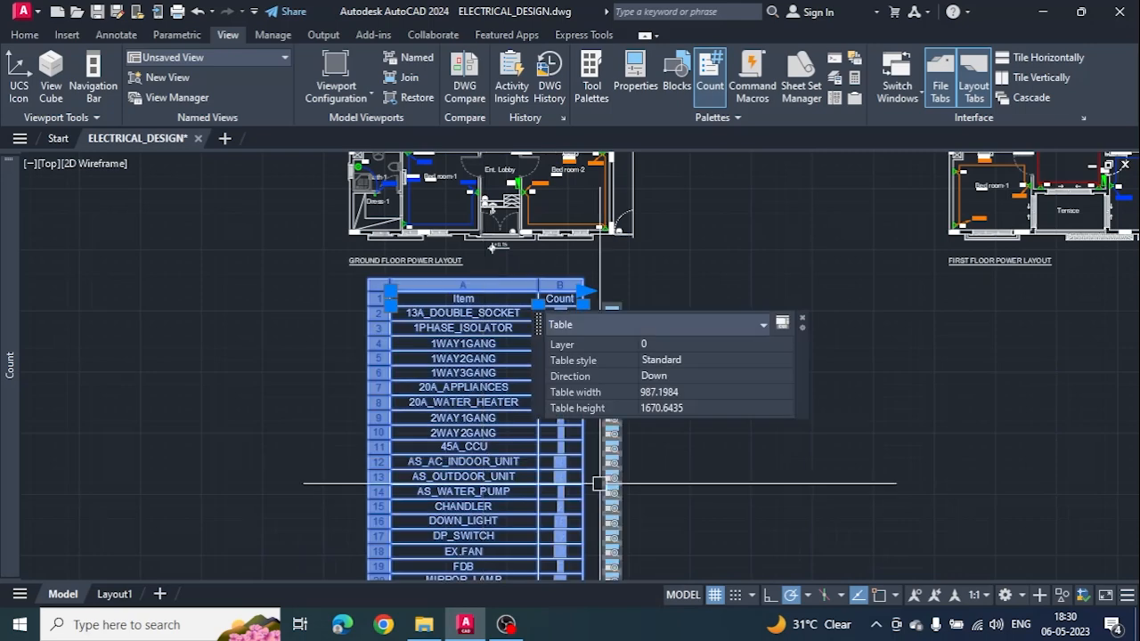
pyautogui.rightClick(460, 408)
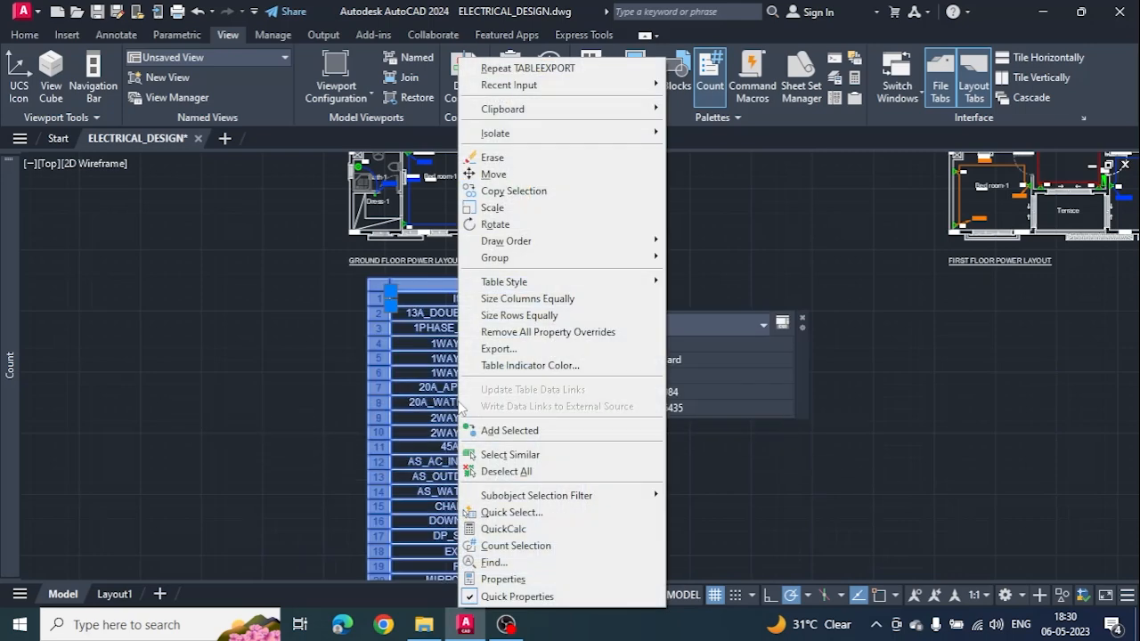
pyautogui.click(488, 349)
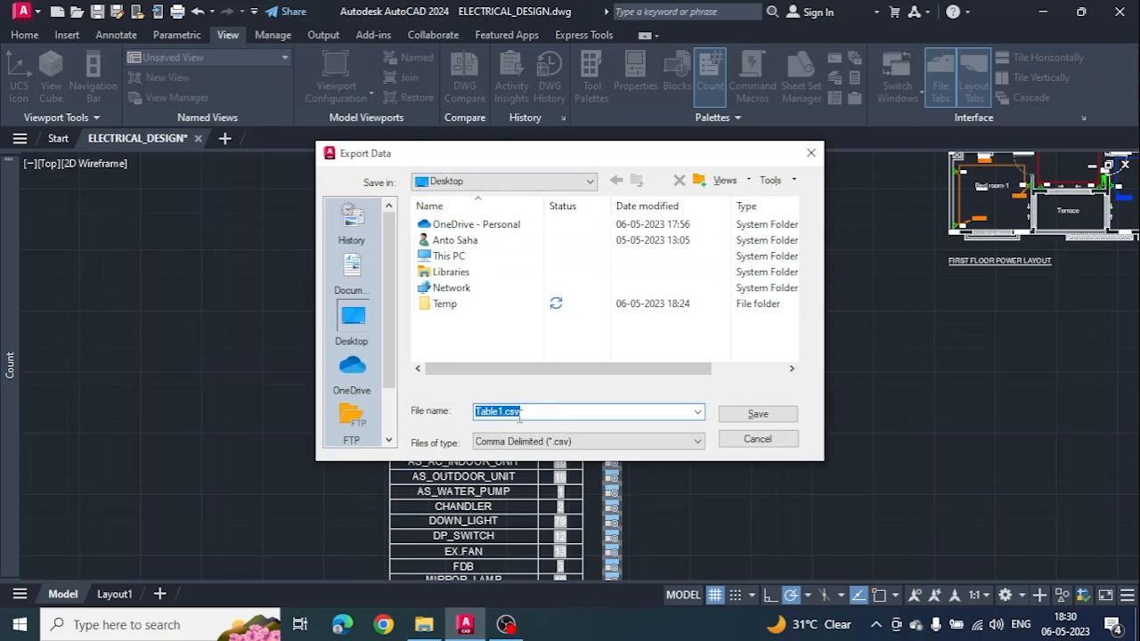
pyautogui.click(751, 414)
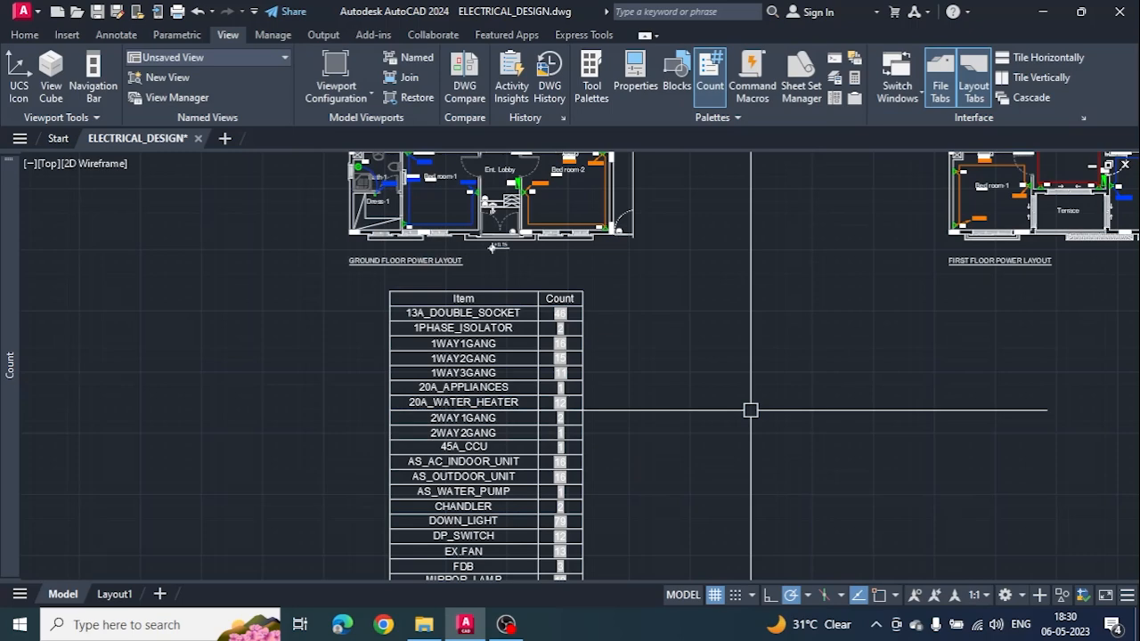
# Look over the lighting and power layouts of all floors, from the ground floor to the top roof.
pyautogui.scroll(-1, 684, 434)
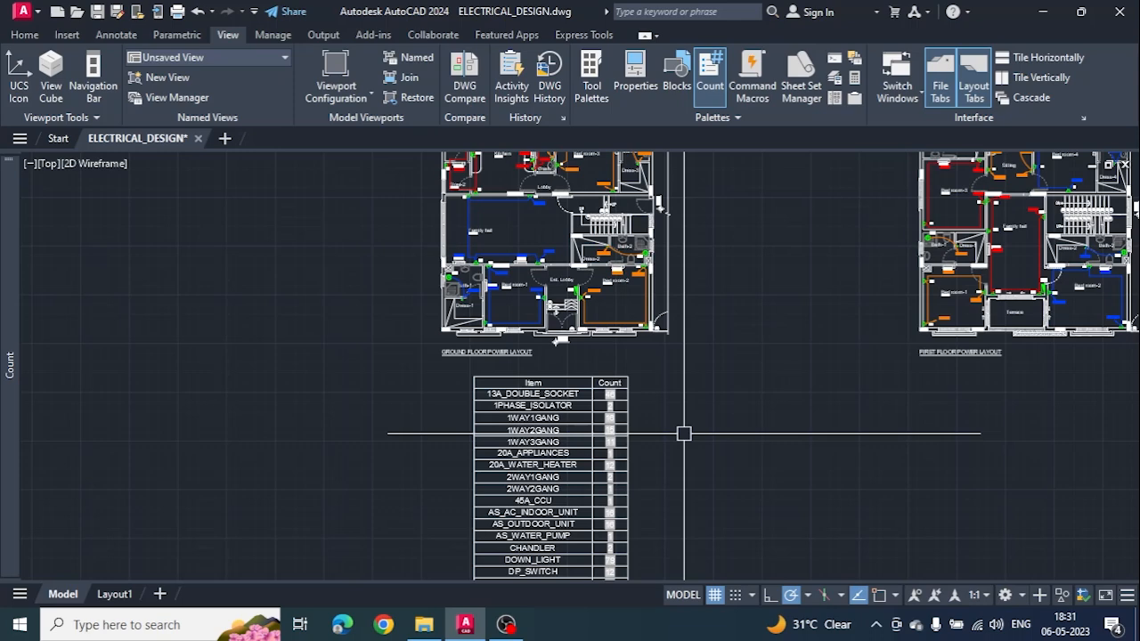
pyautogui.moveTo(776, 369); pyautogui.dragTo(566, 573, button='middle')
pyautogui.scroll(-3, 579, 534)
pyautogui.moveTo(570, 529); pyautogui.dragTo(502, 490, button='middle')
pyautogui.scroll(1, 503, 497)
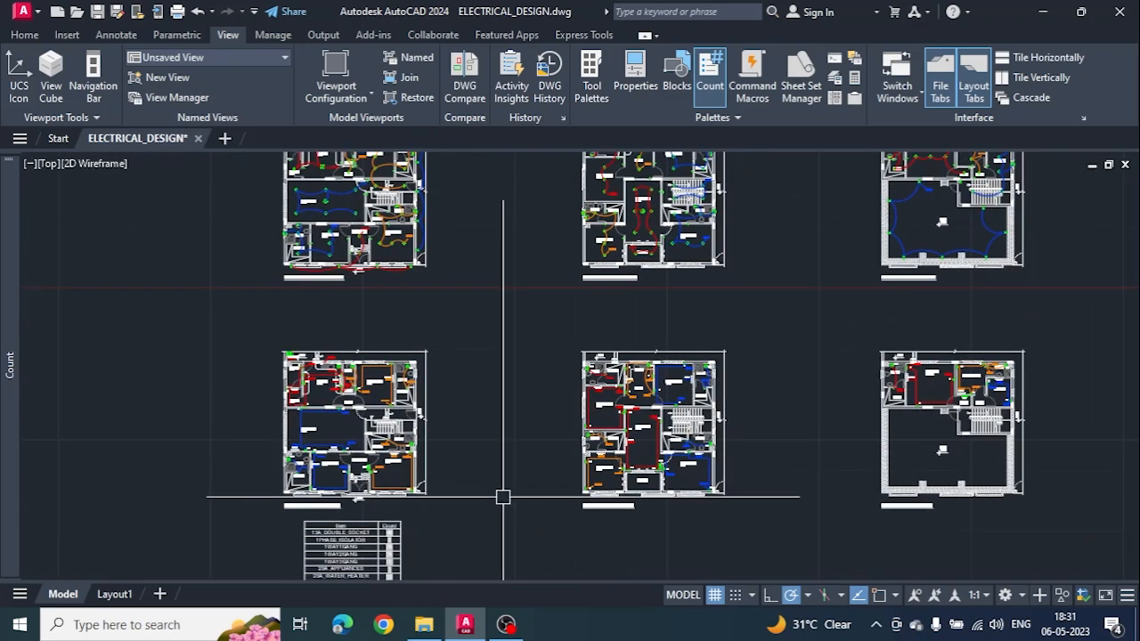
pyautogui.scroll(4, 503, 498)
pyautogui.scroll(-4, 695, 481)
pyautogui.moveTo(781, 437); pyautogui.dragTo(490, 515, button='middle')
pyautogui.scroll(3, 517, 535)
pyautogui.scroll(-2, 517, 544)
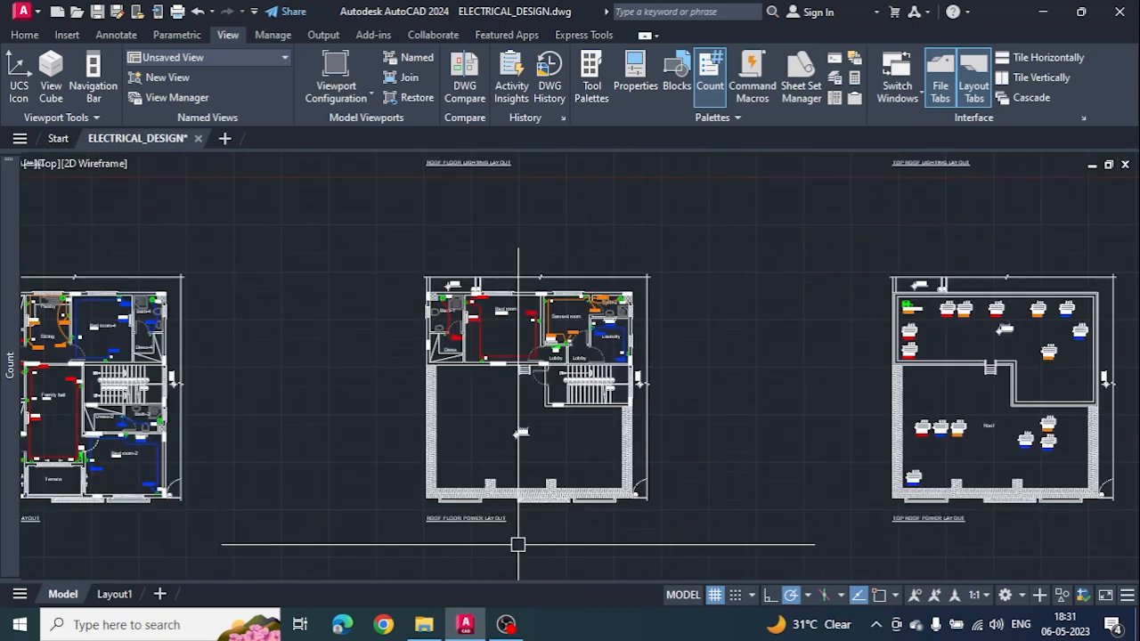
pyautogui.scroll(-3, 518, 545)
pyautogui.moveTo(547, 540); pyautogui.dragTo(633, 523, button='middle')
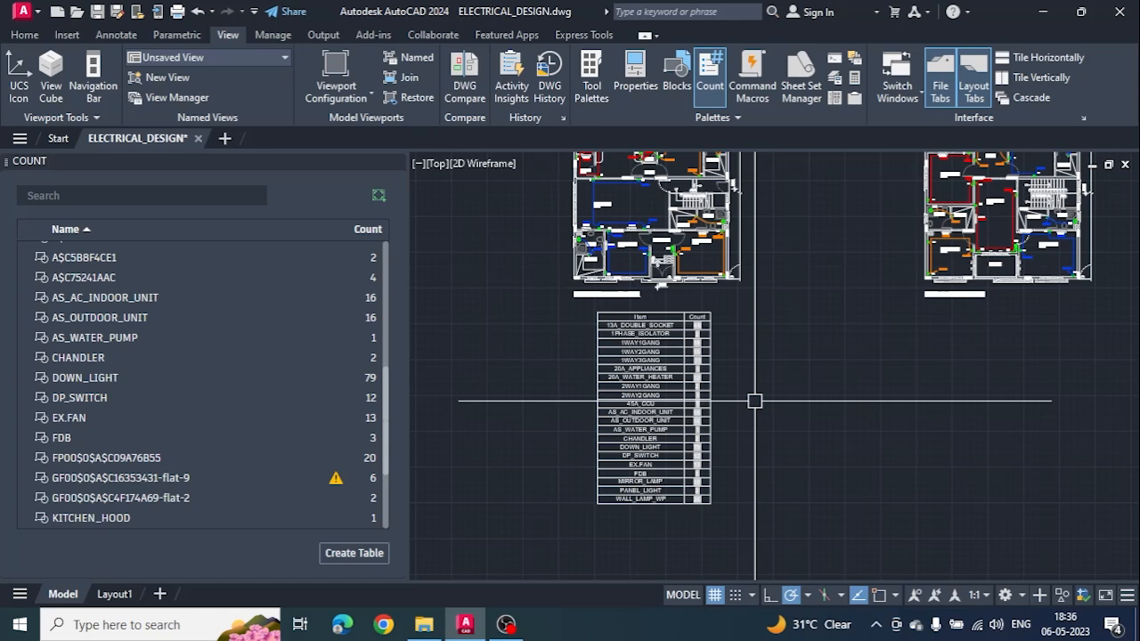
# Move the count table horizontally into the empty area to the left of the ground floor power layout.
pyautogui.scroll(-4, 726, 414)
pyautogui.scroll(5, 613, 441)
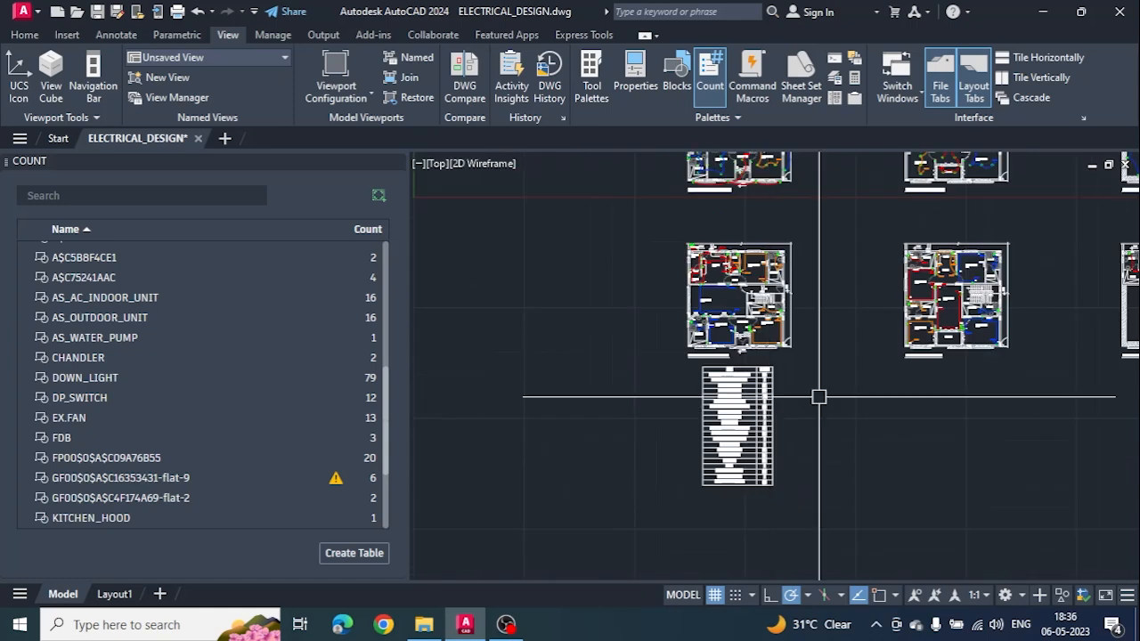
pyautogui.click(748, 400)
pyautogui.press('Return')
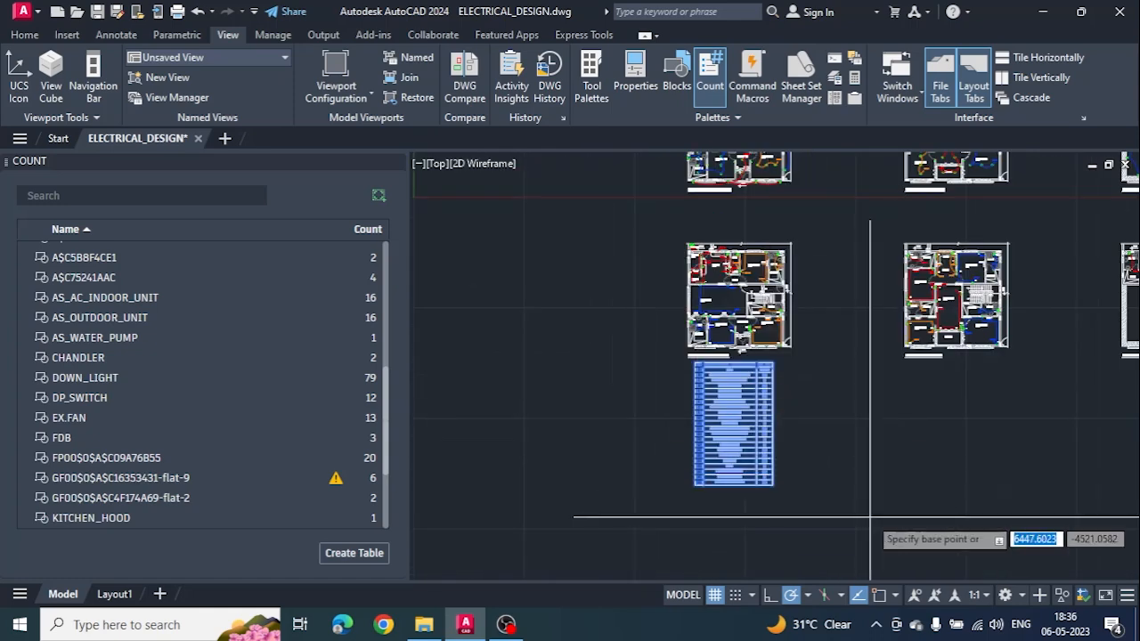
pyautogui.click(872, 517)
pyautogui.click(599, 517)
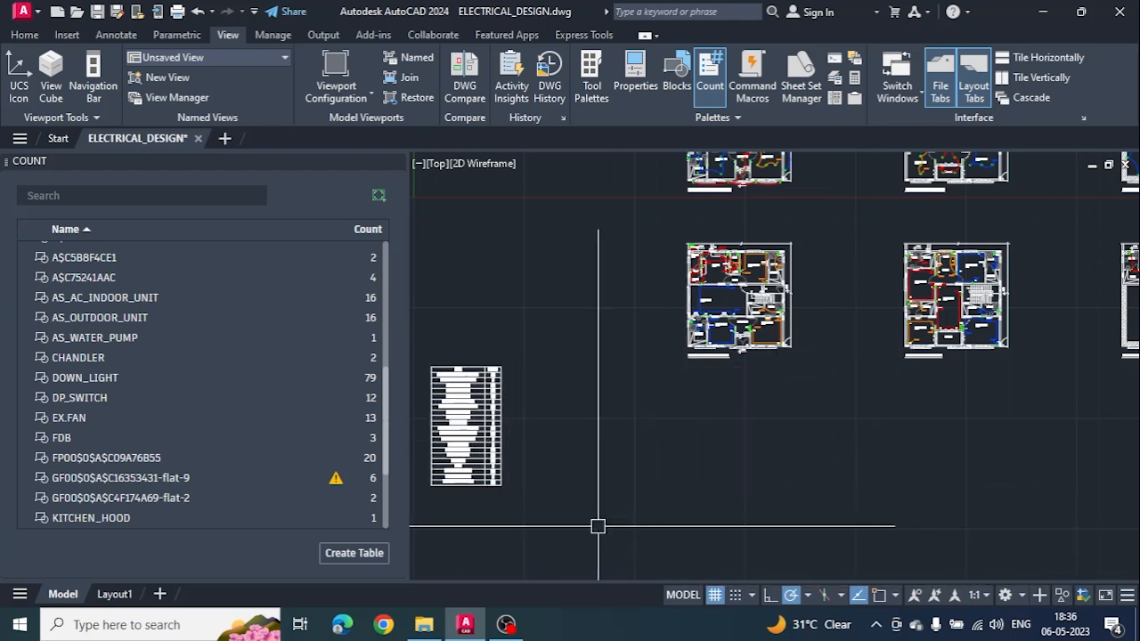
# Define a rectangular count area enclosing only the ground floor lighting and ground floor power layouts.
pyautogui.scroll(-2, 562, 484)
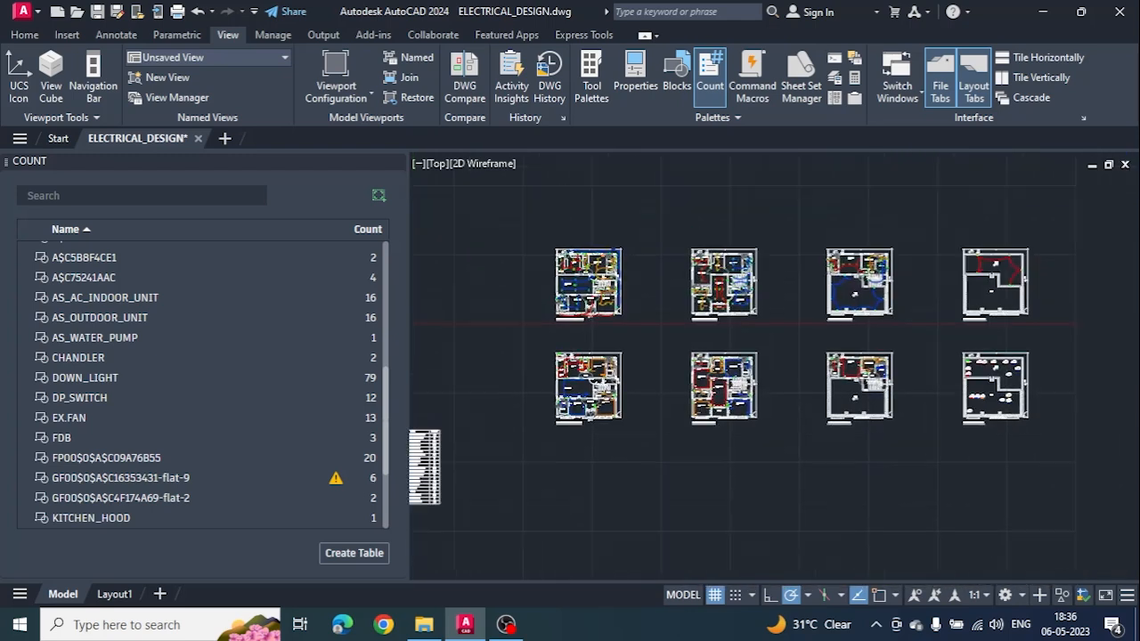
pyautogui.click(378, 197)
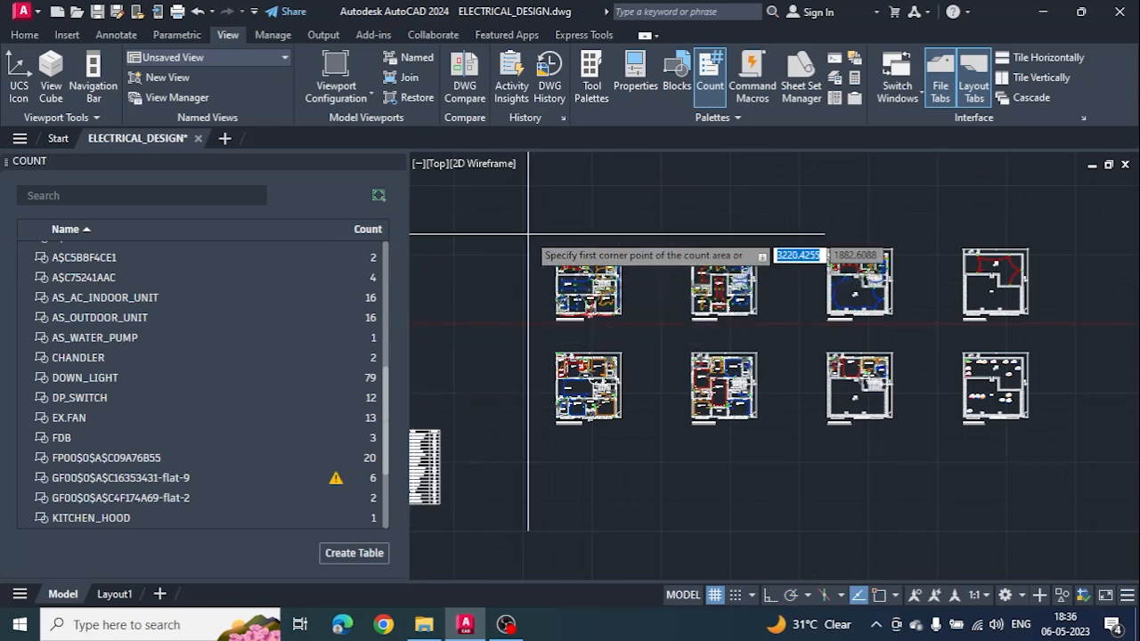
pyautogui.scroll(6, 572, 267)
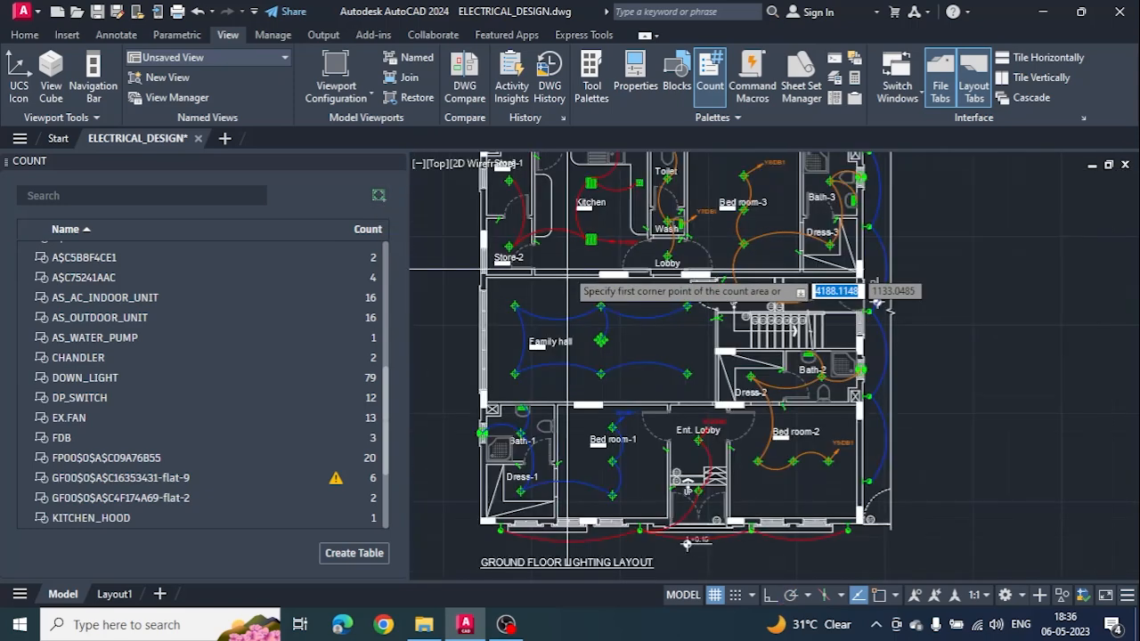
pyautogui.scroll(-4, 608, 495)
pyautogui.moveTo(609, 486); pyautogui.dragTo(607, 207, button='middle')
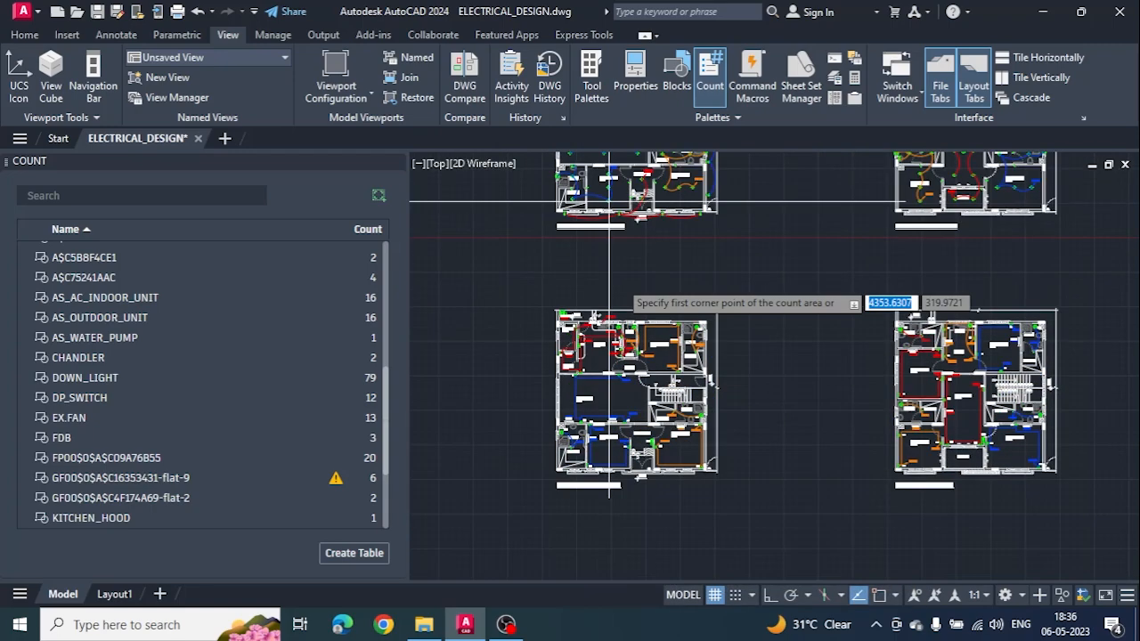
pyautogui.scroll(6, 623, 515)
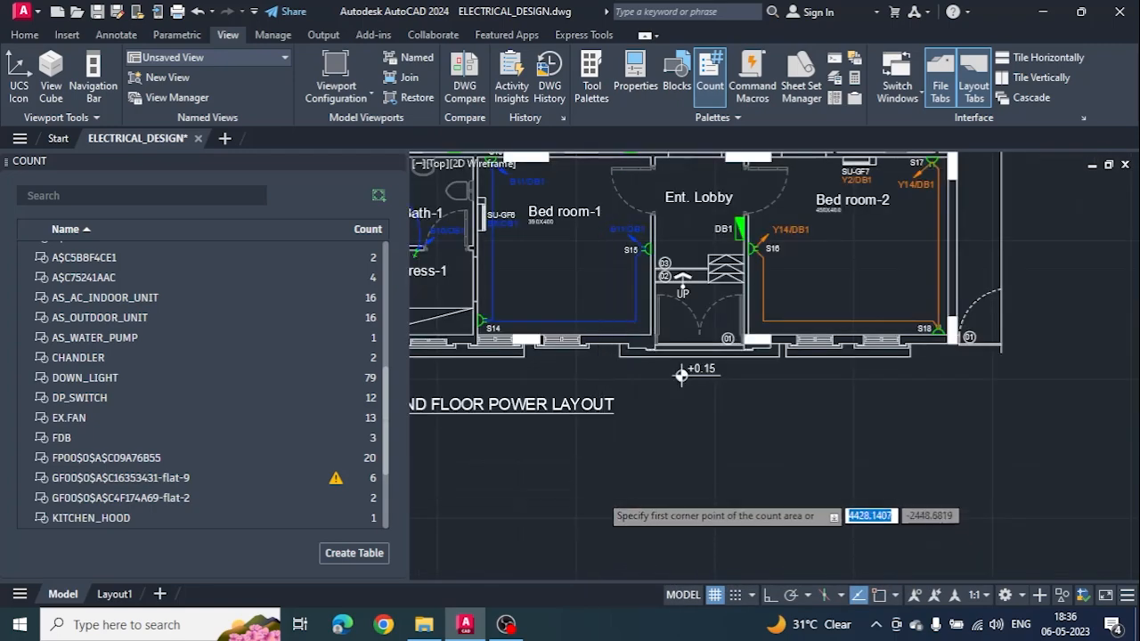
pyautogui.scroll(-5, 620, 514)
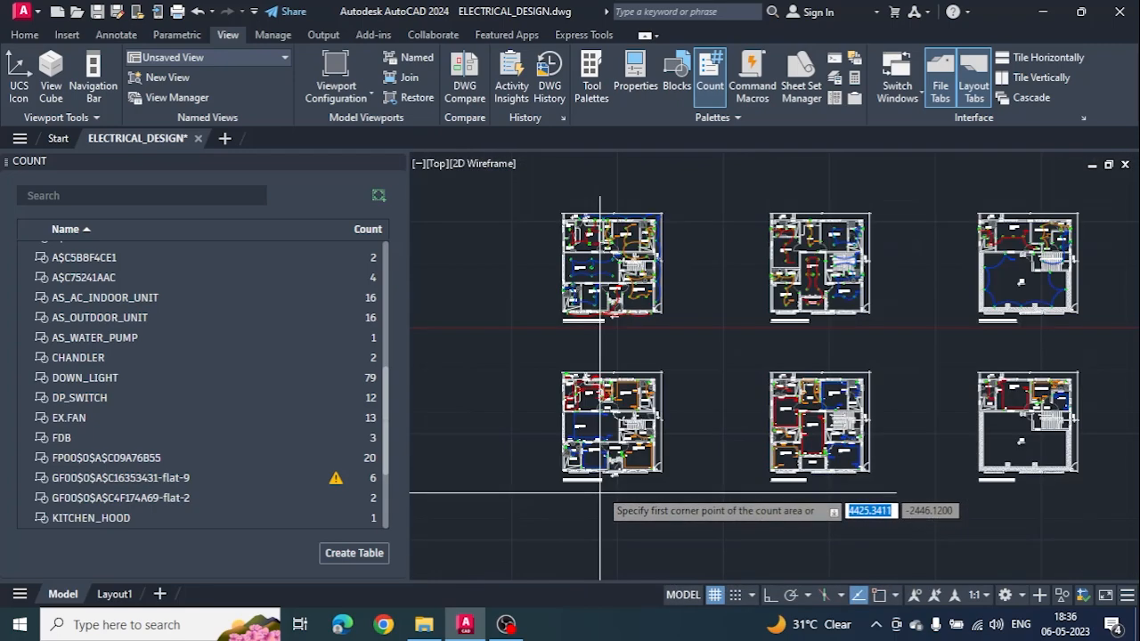
pyautogui.click(534, 185)
pyautogui.click(686, 505)
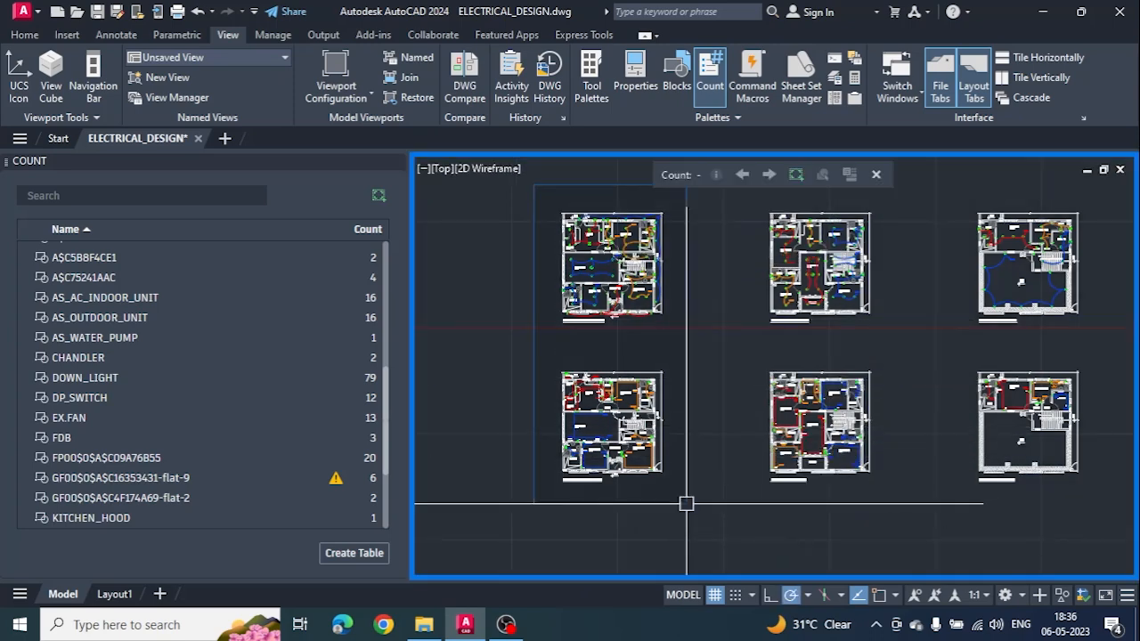
# Start a new count table for the ground floor area and include every block in the list.
pyautogui.scroll(-2, 122, 355)
pyautogui.scroll(7, 122, 381)
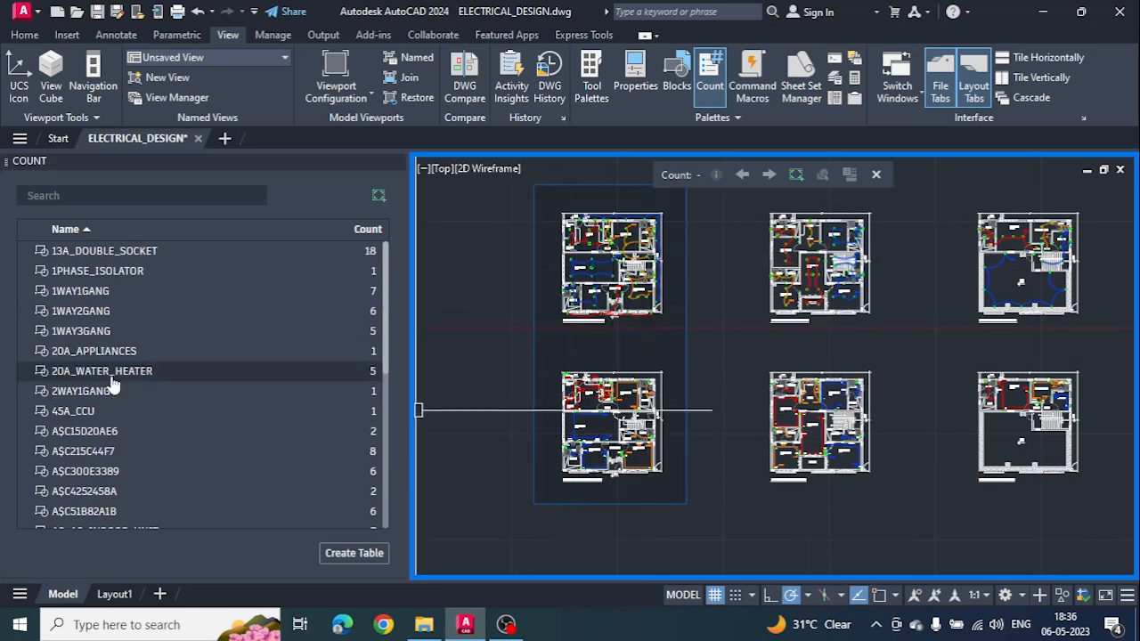
pyautogui.click(354, 552)
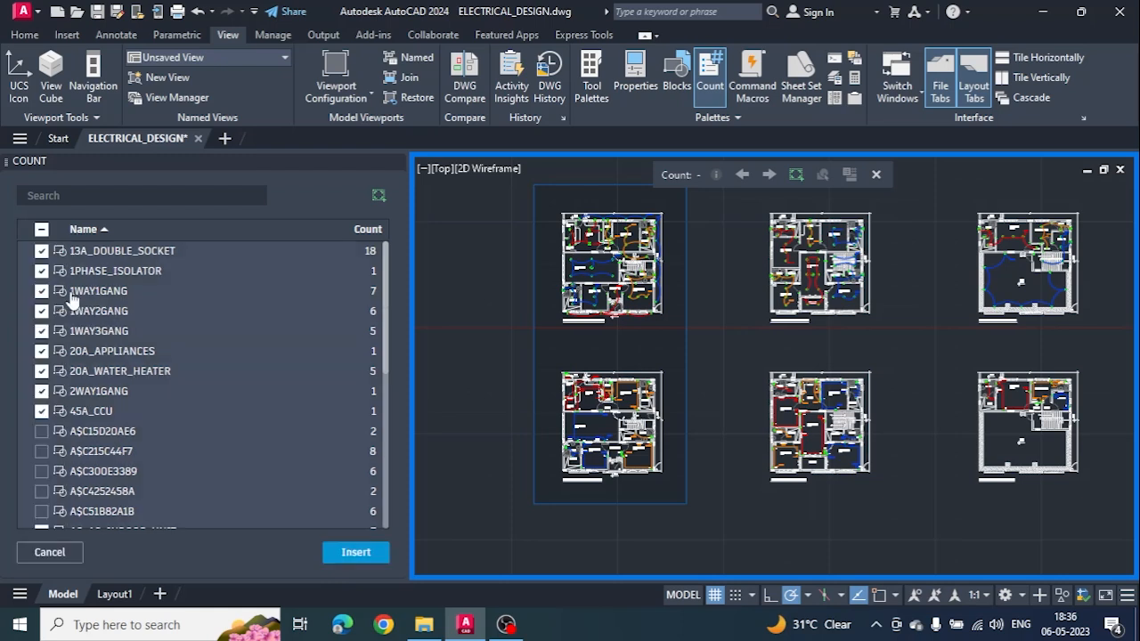
pyautogui.click(42, 228)
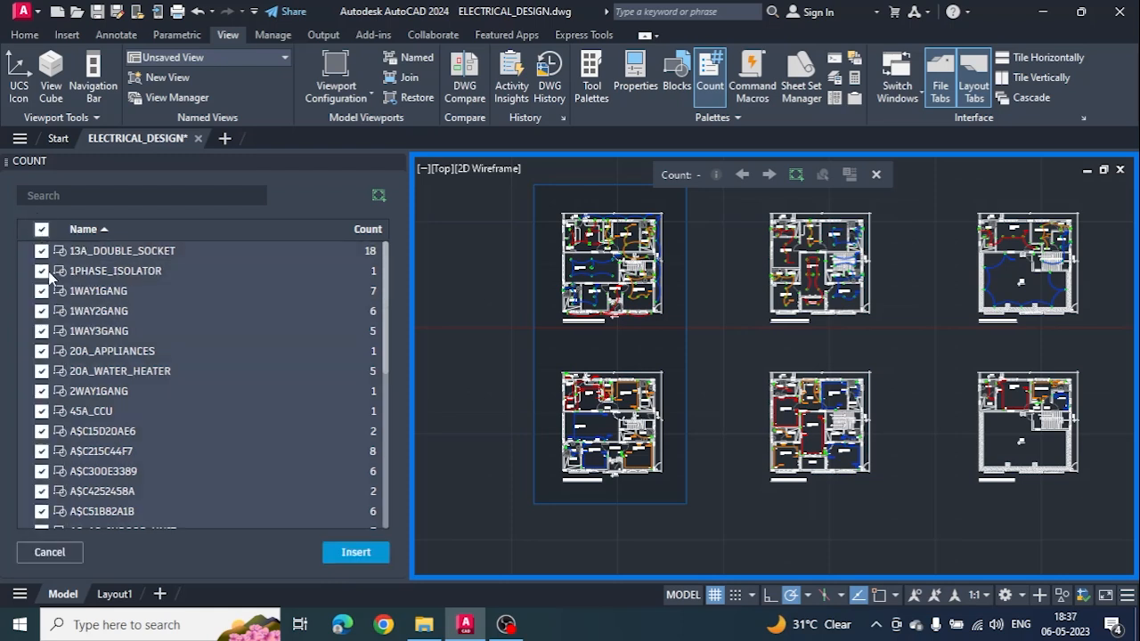
# Exclude the blocks A$C15D20AE6, A$C215C44F7, A$C300E3389, A$C4252458A and A$C51B82A1B from the ground floor count table.
pyautogui.click(42, 431)
pyautogui.click(41, 452)
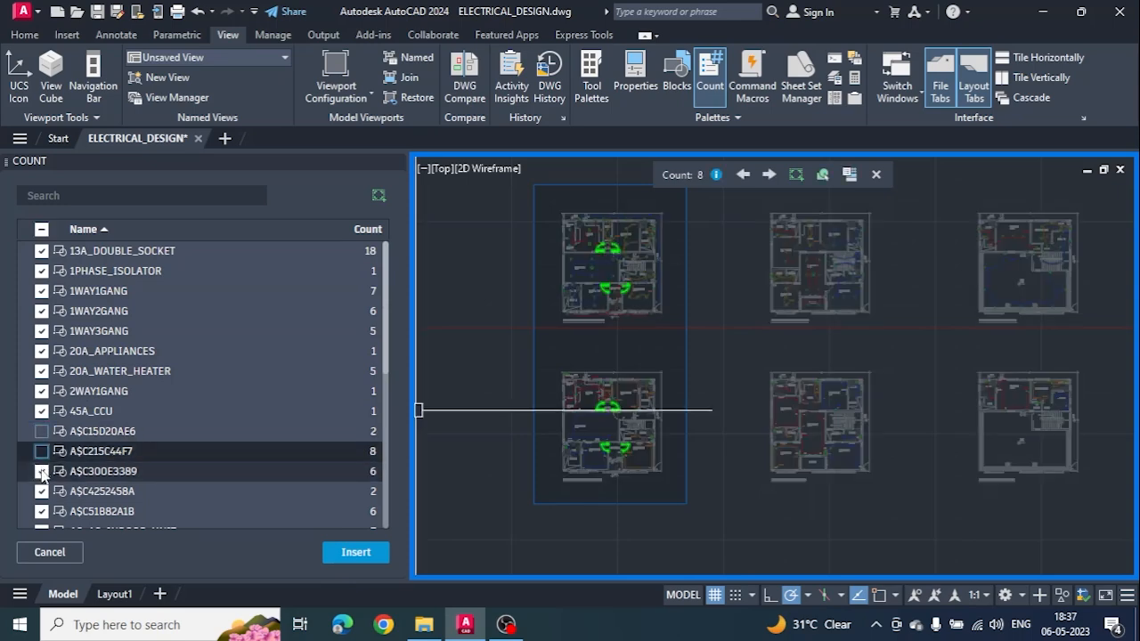
pyautogui.click(42, 471)
pyautogui.click(41, 491)
pyautogui.scroll(-2, 44, 481)
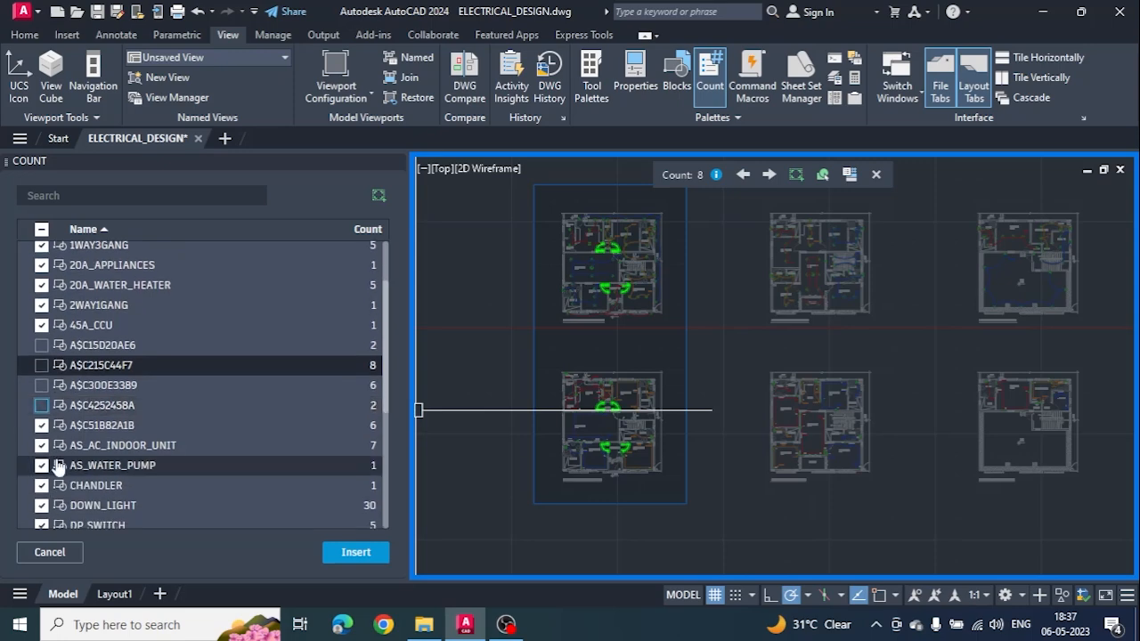
pyautogui.click(42, 425)
# Exclude FP00$0$A$C09A76B55, GF00$0$A$C16353431-flat-9 and GF00$0$A$C4F174A69-flat-2 from the ground floor count table.
pyautogui.scroll(-4, 43, 423)
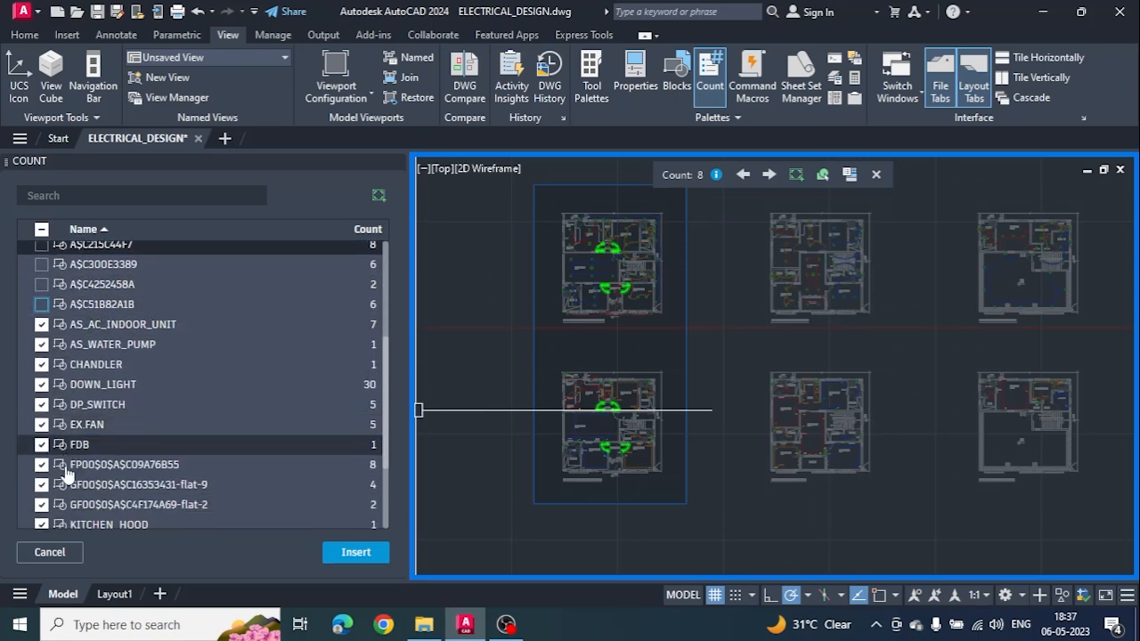
pyautogui.click(42, 414)
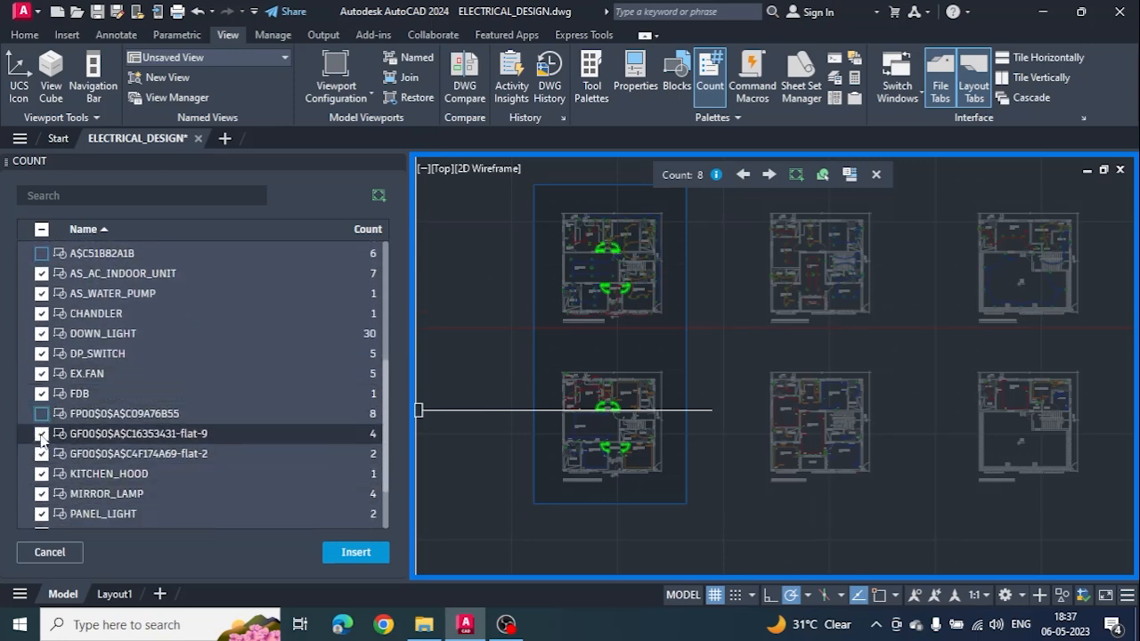
pyautogui.click(42, 434)
pyautogui.click(42, 455)
# Exclude PPDBO3, S NO and WASHT from the ground floor count table, insert it below the ground floor power layout and end the active count.
pyautogui.scroll(-2, 43, 454)
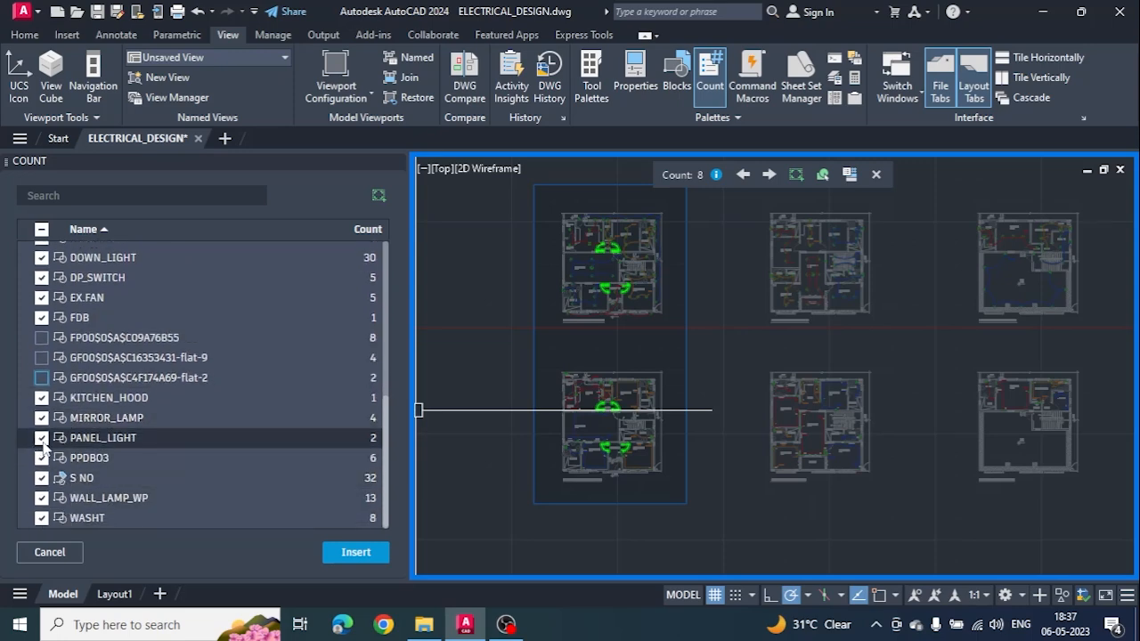
pyautogui.click(41, 478)
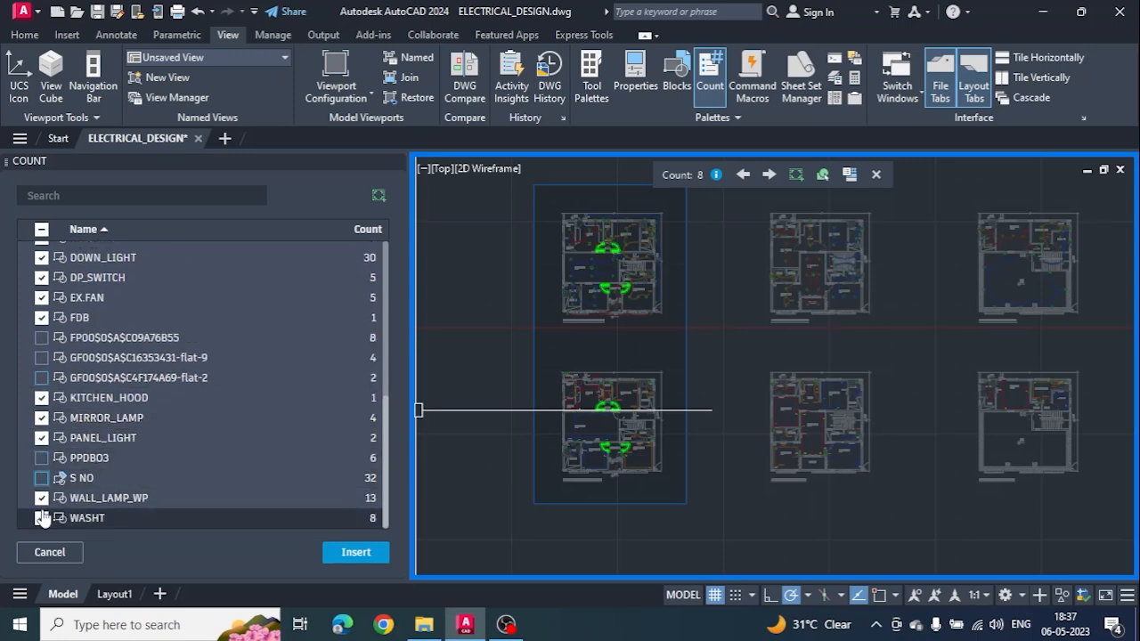
pyautogui.click(41, 519)
pyautogui.click(354, 553)
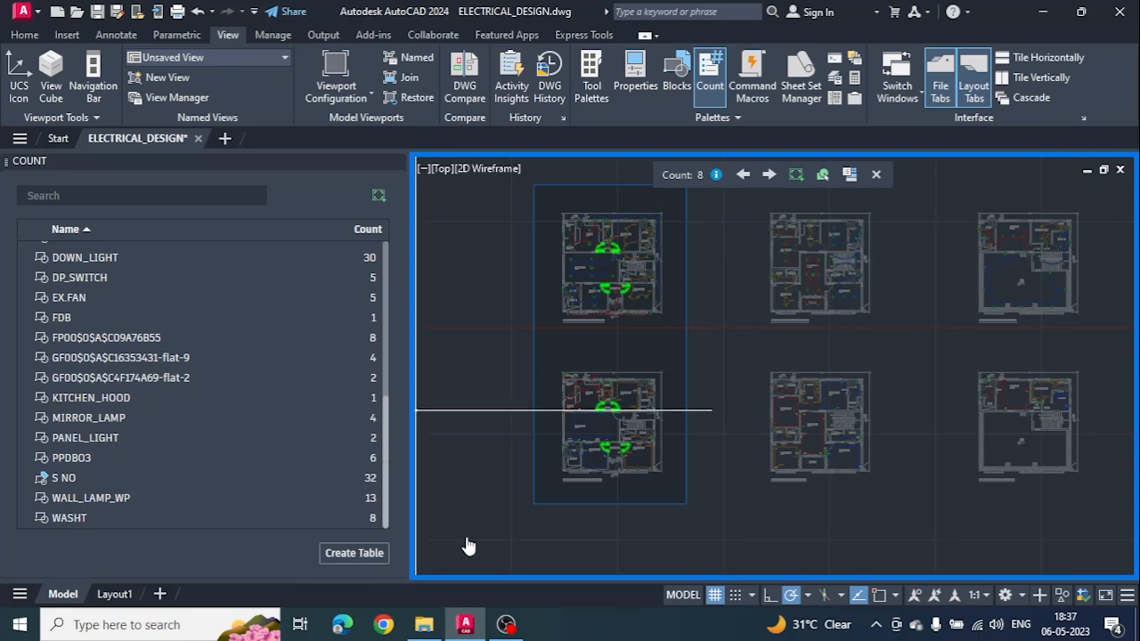
pyautogui.scroll(5, 571, 513)
pyautogui.click(513, 488)
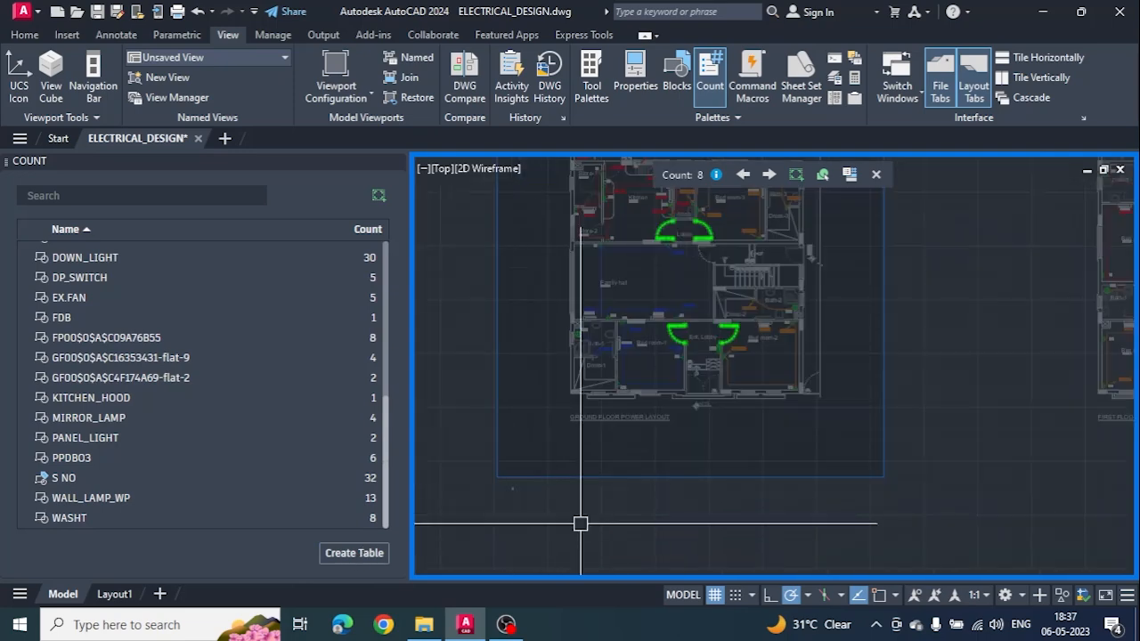
pyautogui.click(877, 176)
# Scale up the inserted ground floor count table by a factor of about 240.
pyautogui.click(513, 489)
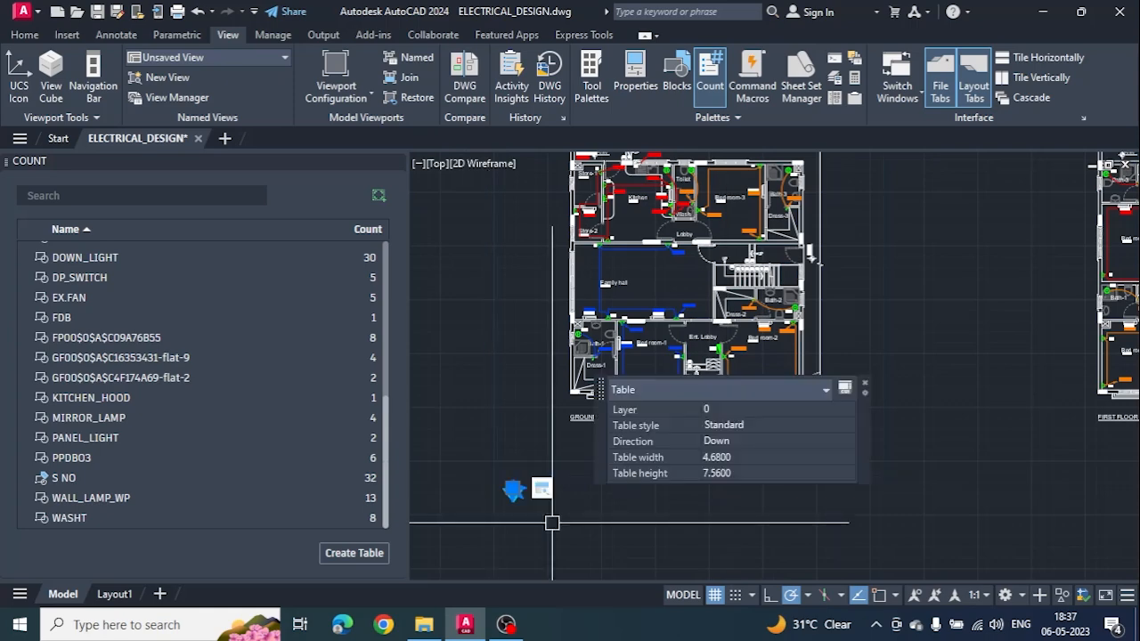
pyautogui.write('SC')
pyautogui.press('Return')
pyautogui.click(507, 491)
pyautogui.scroll(-5, 522, 504)
pyautogui.scroll(-2, 522, 501)
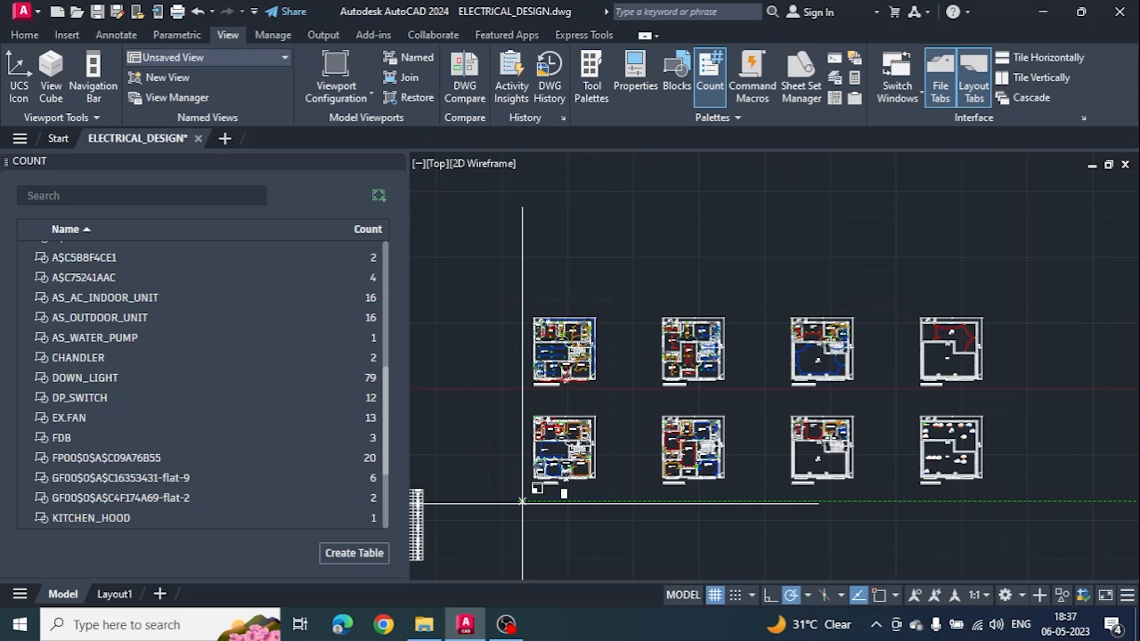
pyautogui.moveTo(522, 503); pyautogui.dragTo(591, 403, button='middle')
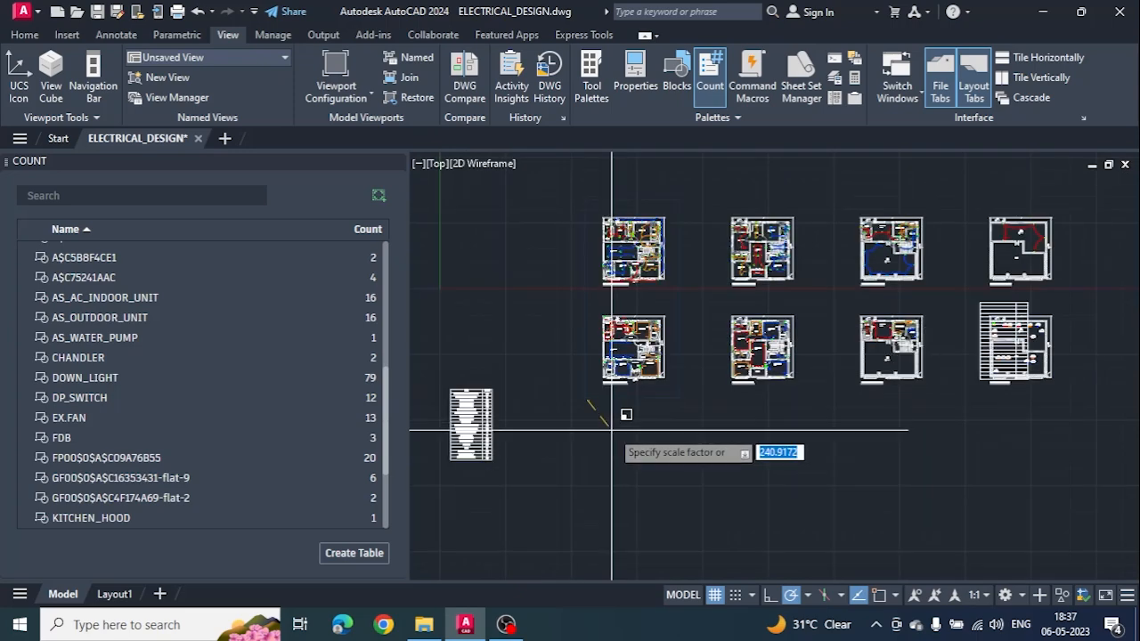
# Move the enlarged ground floor count table beside the overall quantity table.
pyautogui.click(997, 305)
pyautogui.write('M')
pyautogui.press('Return')
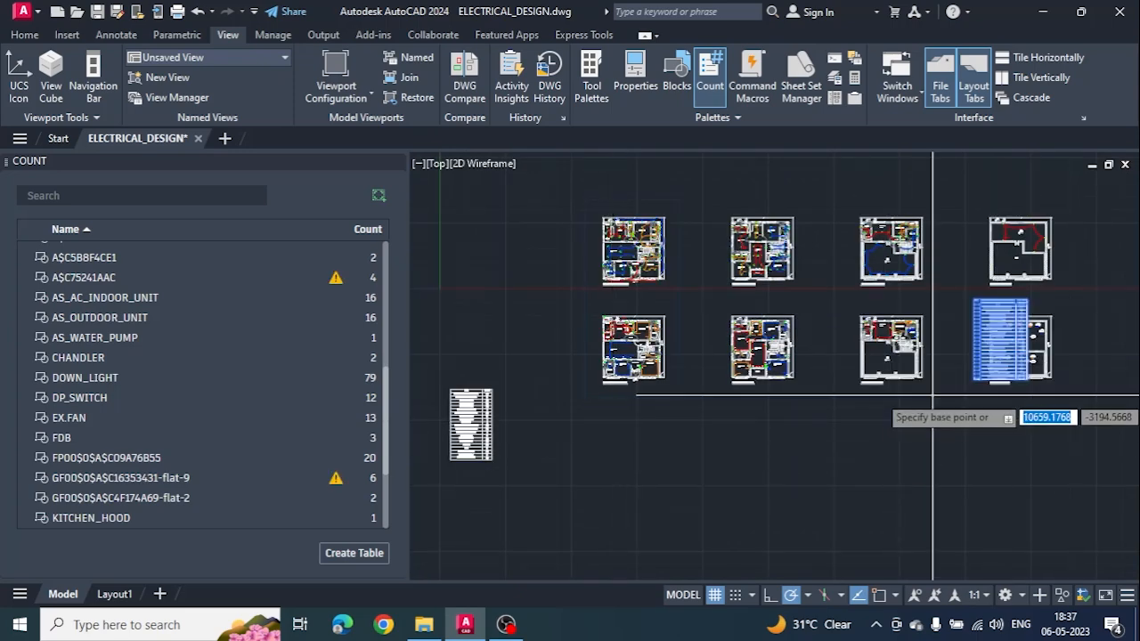
pyautogui.click(980, 404)
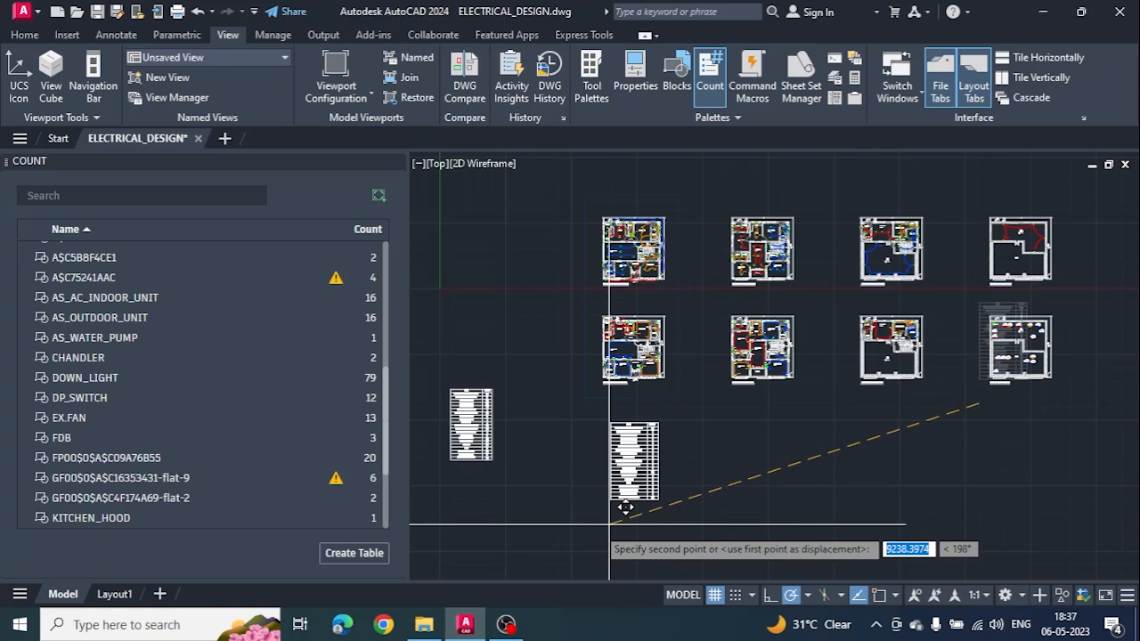
pyautogui.click(503, 484)
# Define a rectangular count area around the first floor lighting and power layouts and start a count table for it.
pyautogui.scroll(5, 512, 395)
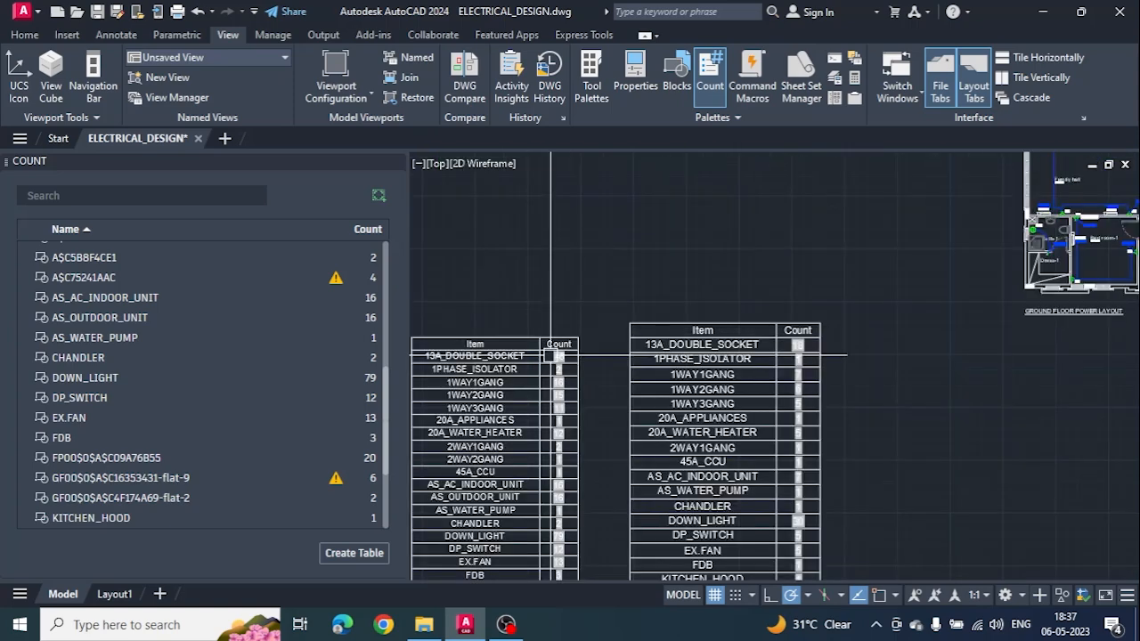
pyautogui.scroll(3, 751, 275)
pyautogui.moveTo(751, 276); pyautogui.dragTo(738, 277, button='middle')
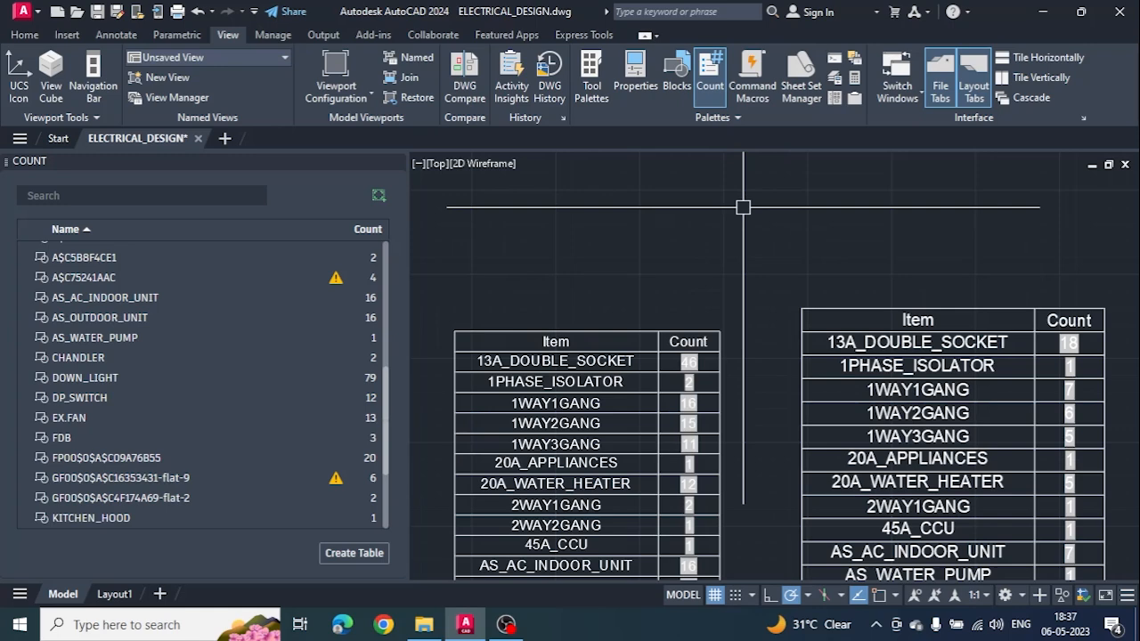
pyautogui.scroll(-10, 744, 207)
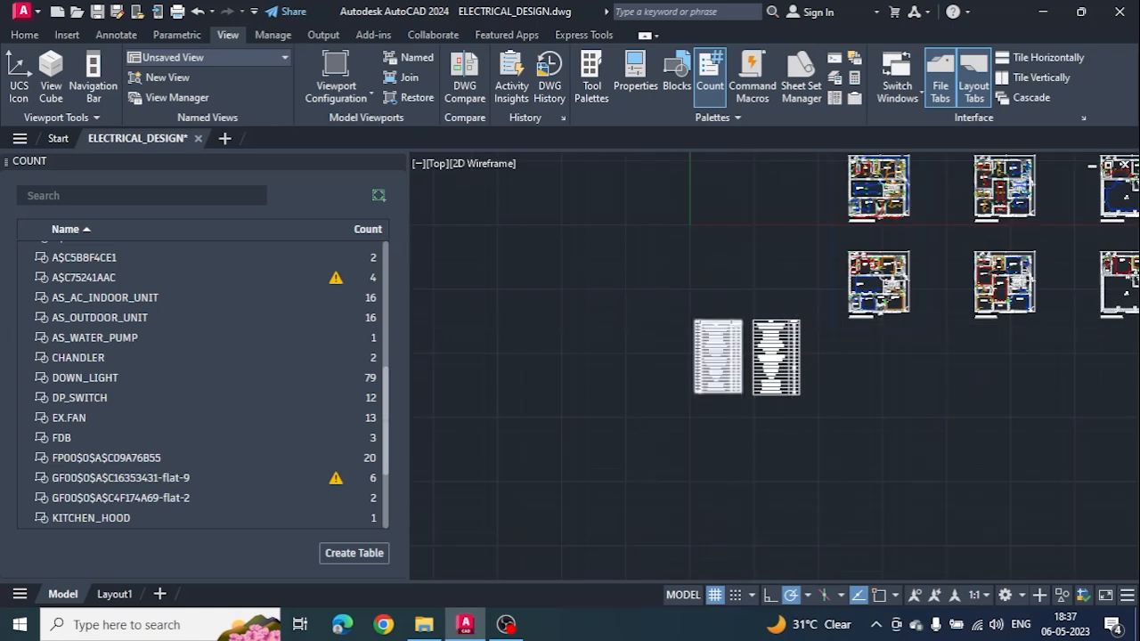
pyautogui.scroll(4, 780, 367)
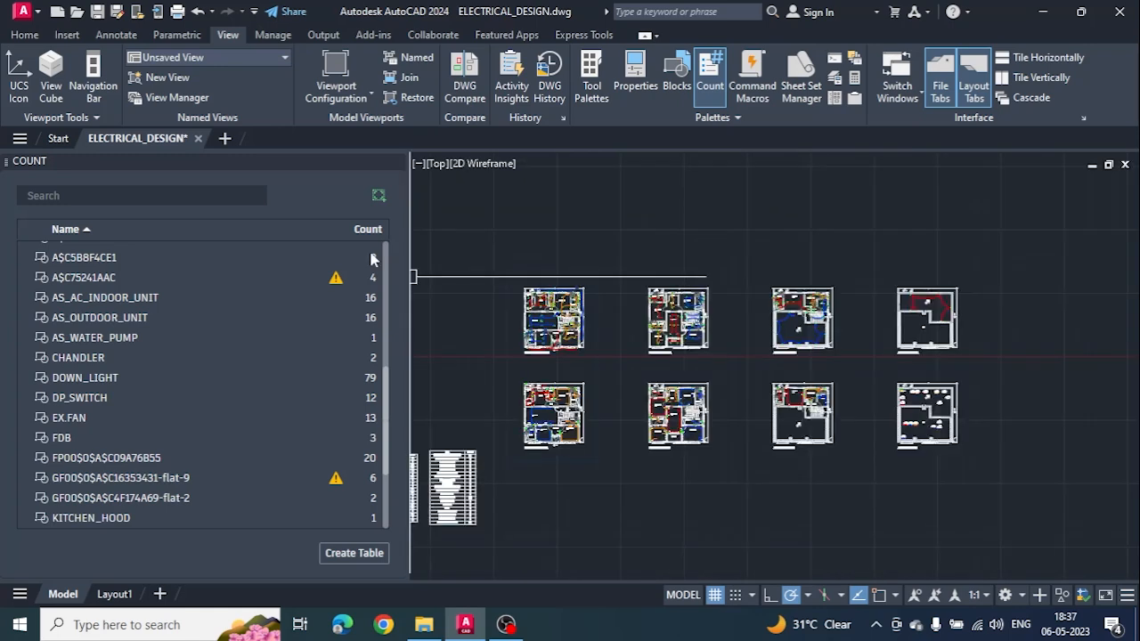
pyautogui.click(378, 196)
pyautogui.click(615, 266)
pyautogui.click(724, 476)
pyautogui.click(353, 553)
# Exclude A$C031C6390, A$C215C44F7, A$C51B82A1B, FP00$0$A$C09A76B55, KITSINK1, PPDBO3, S NO and WASHT, and insert the first floor table below its layouts.
pyautogui.scroll(1, 75, 339)
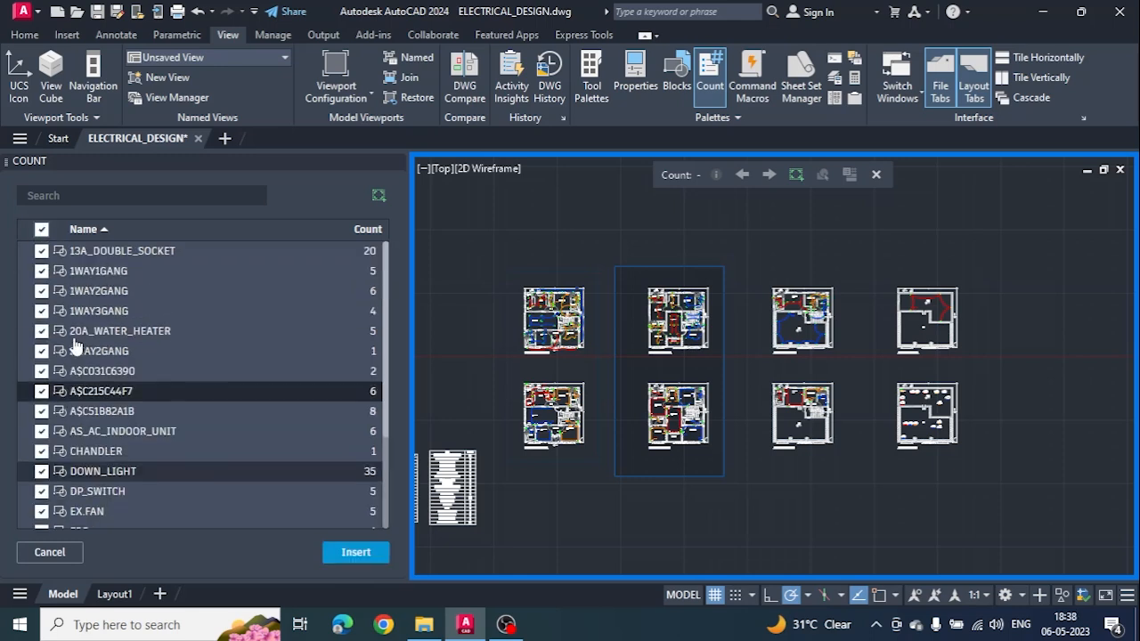
pyautogui.click(41, 372)
pyautogui.click(41, 392)
pyautogui.click(41, 412)
pyautogui.scroll(-2, 57, 452)
pyautogui.click(41, 424)
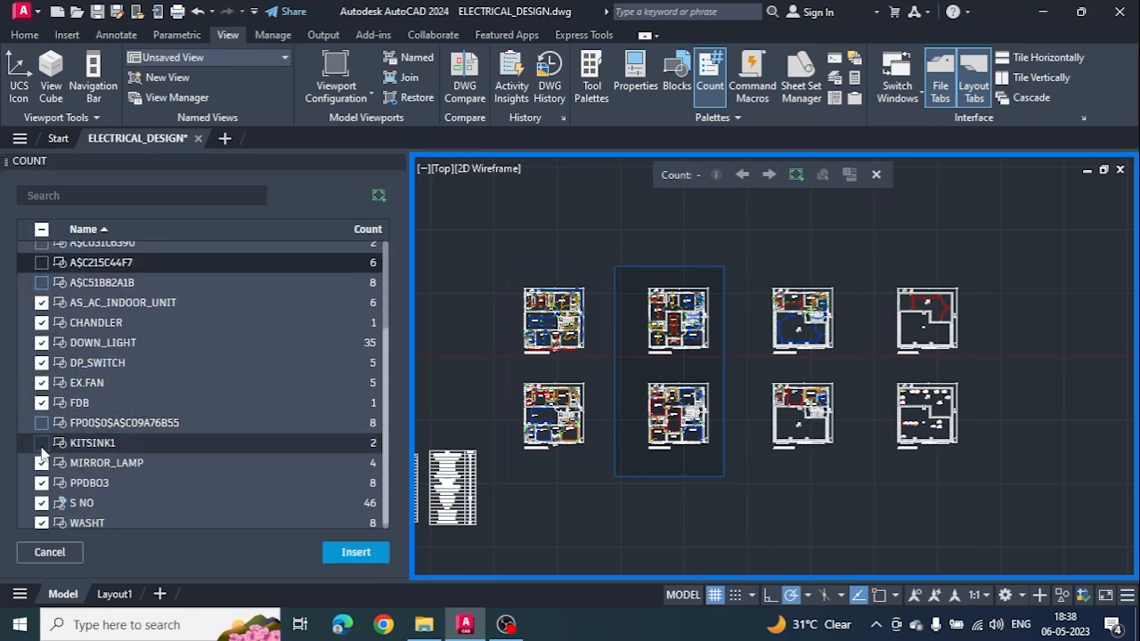
pyautogui.click(41, 445)
pyautogui.click(355, 552)
# Insert a count table for an area enclosing the third column of layouts, excluding the A$C, FP00, GF00, PPDBO3, S NO and WASHT blocks.
pyautogui.click(750, 267)
pyautogui.click(852, 475)
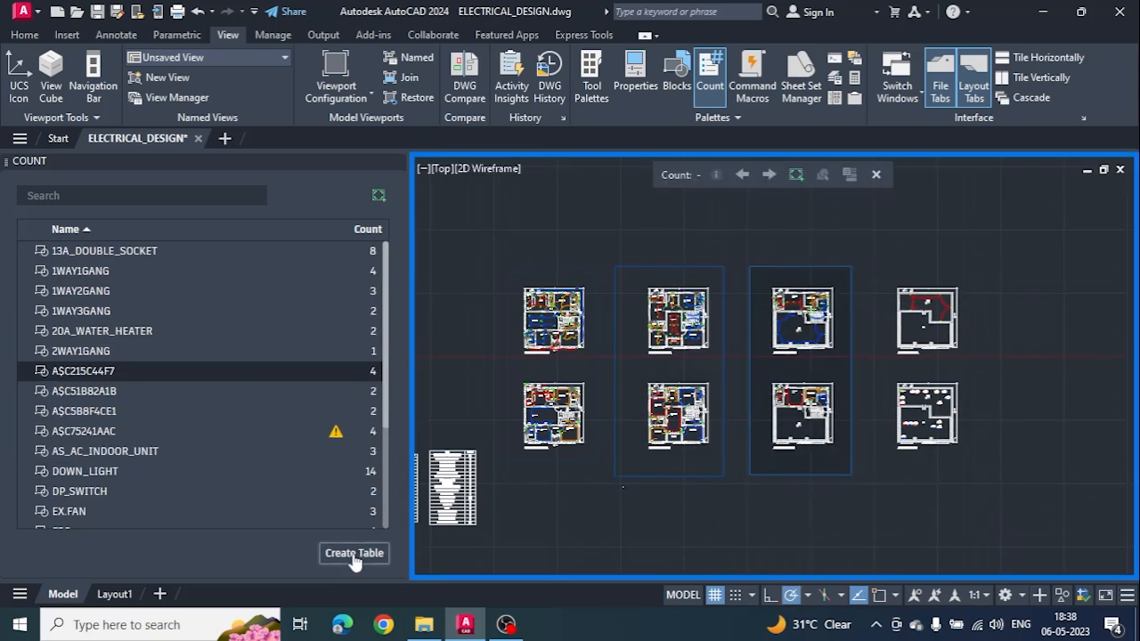
pyautogui.click(354, 554)
pyautogui.scroll(-3, 107, 401)
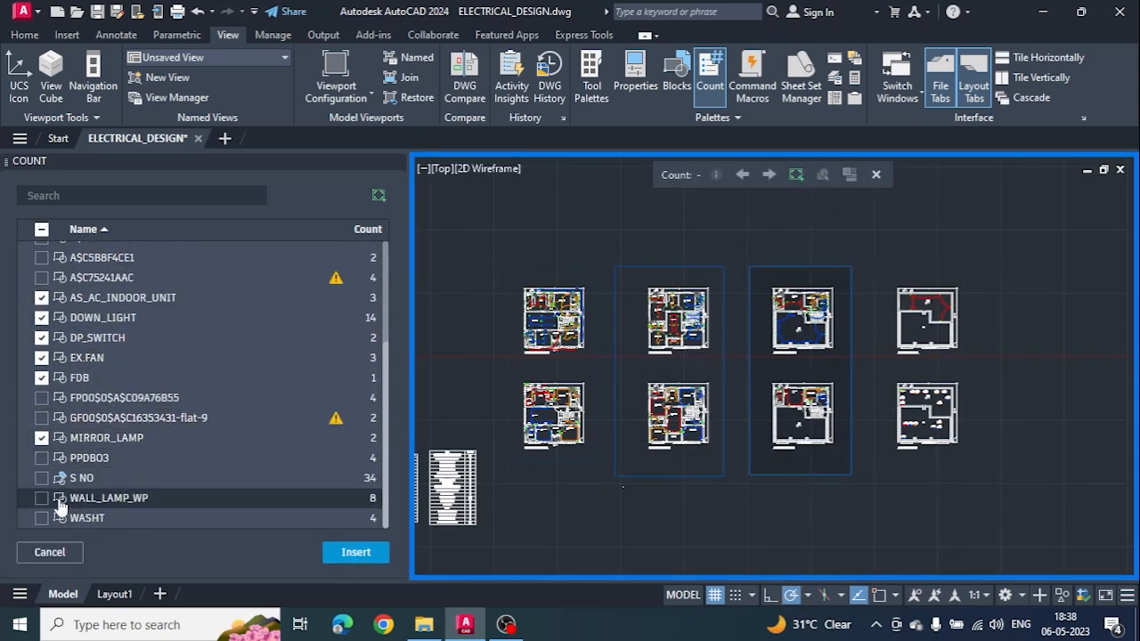
pyautogui.click(330, 560)
# Define a rectangular count area around the fourth column of layouts and start a count table for it.
pyautogui.click(379, 195)
pyautogui.click(875, 264)
pyautogui.click(978, 463)
pyautogui.click(355, 554)
# Insert the fourth column's count table with only 1PHASE_ISOLATOR, AS_OUTDOOR_UNIT and WALL_LAMP_WP.
pyautogui.click(41, 270)
pyautogui.click(41, 311)
pyautogui.click(41, 290)
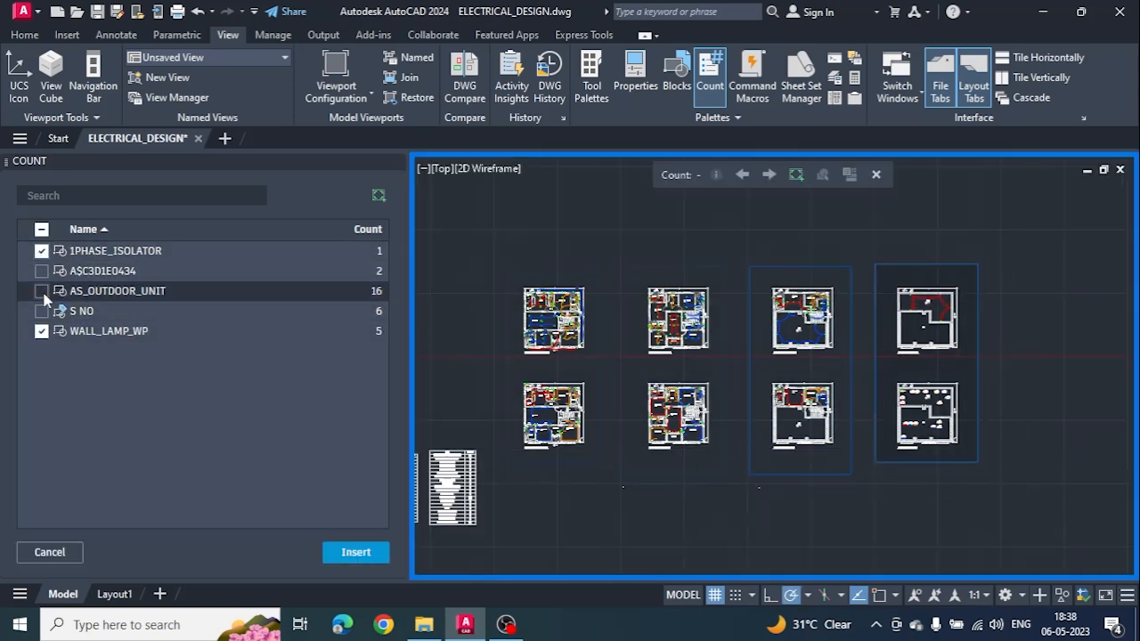
pyautogui.click(356, 552)
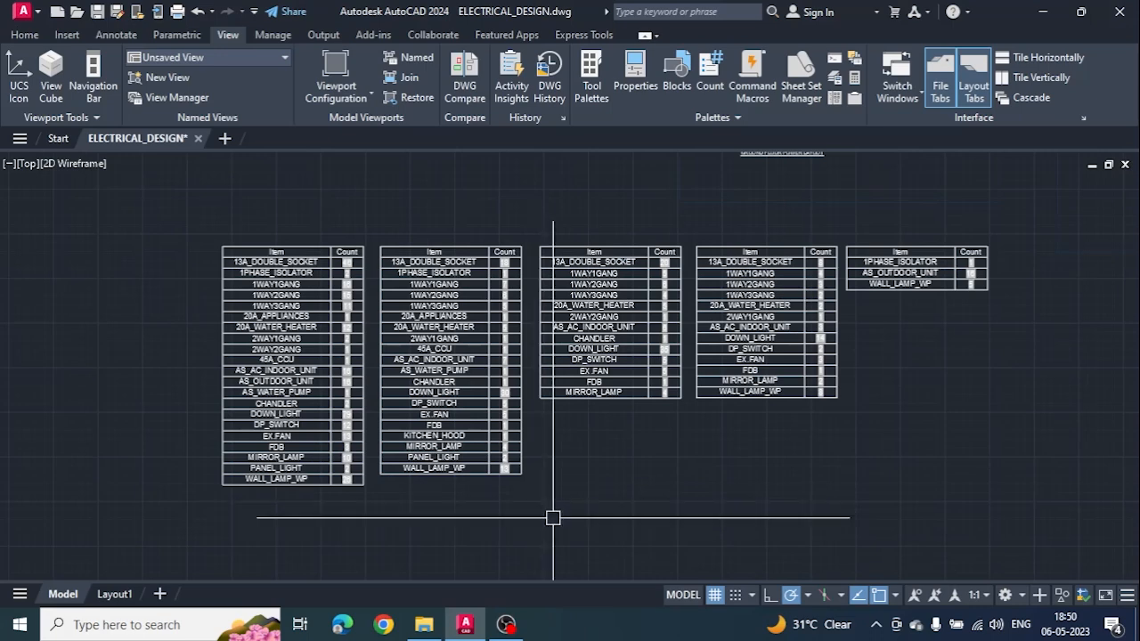
# Compare the item quantities in the overall table with those in the separate count tables for each floor.
pyautogui.scroll(3, 513, 218)
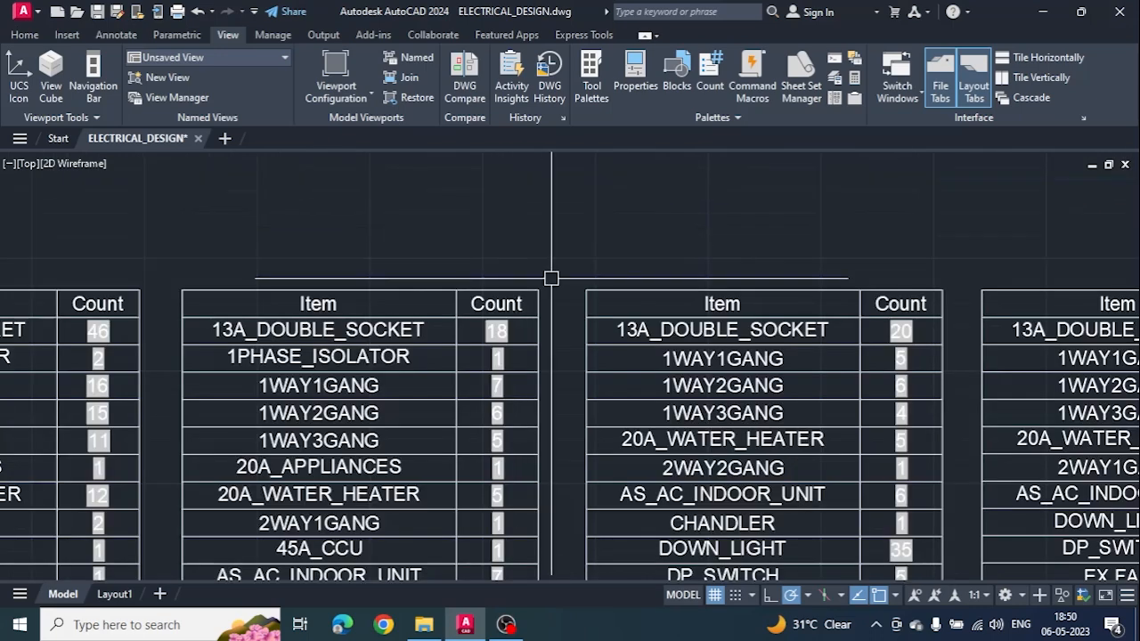
pyautogui.moveTo(549, 400); pyautogui.dragTo(469, 395, button='middle')
pyautogui.scroll(-5, 374, 374)
pyautogui.scroll(7, 356, 319)
pyautogui.moveTo(270, 348); pyautogui.dragTo(511, 309, button='middle')
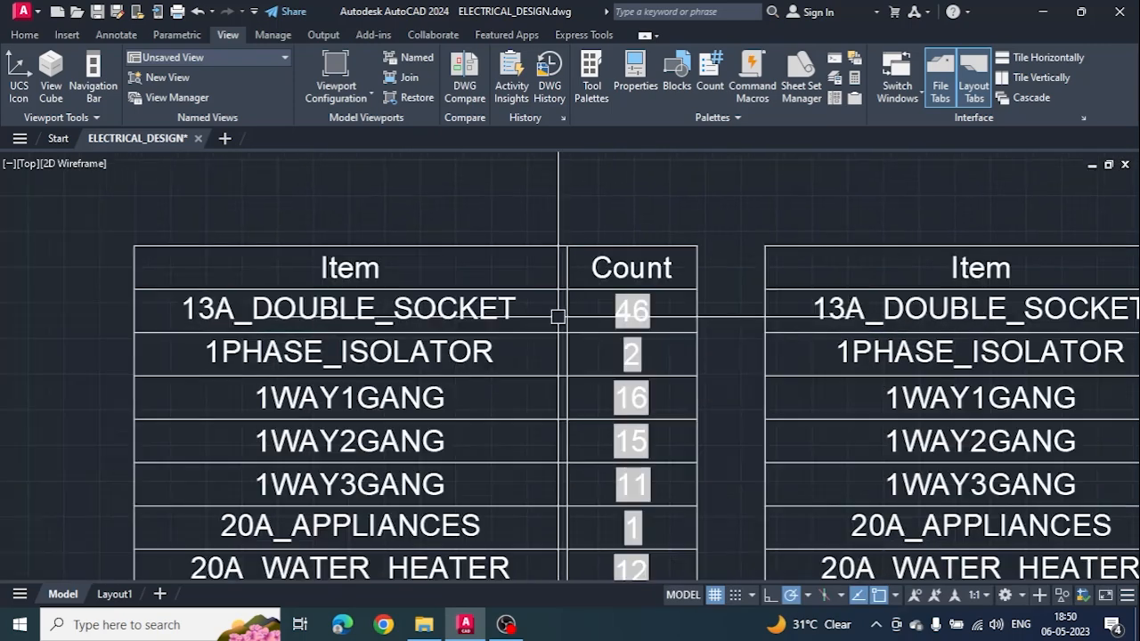
pyautogui.moveTo(560, 339); pyautogui.dragTo(472, 337, button='middle')
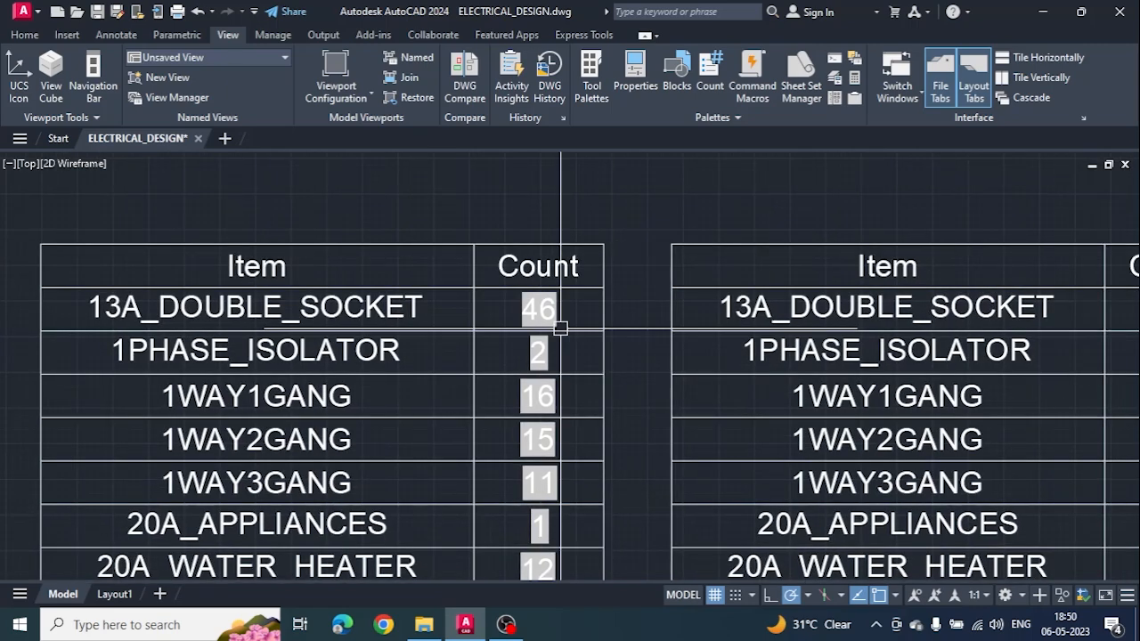
pyautogui.scroll(-2, 644, 377)
pyautogui.moveTo(631, 379); pyautogui.dragTo(252, 369, button='middle')
pyautogui.moveTo(664, 374); pyautogui.dragTo(267, 378, button='middle')
pyautogui.moveTo(668, 380)
pyautogui.mouseDown(button='middle')
pyautogui.moveTo(630, 375)
pyautogui.moveTo(479, 282)
pyautogui.moveTo(765, 275)
pyautogui.mouseUp(button='middle')
pyautogui.moveTo(339, 276); pyautogui.dragTo(704, 310, button='middle')
pyautogui.scroll(-4, 165, 312)
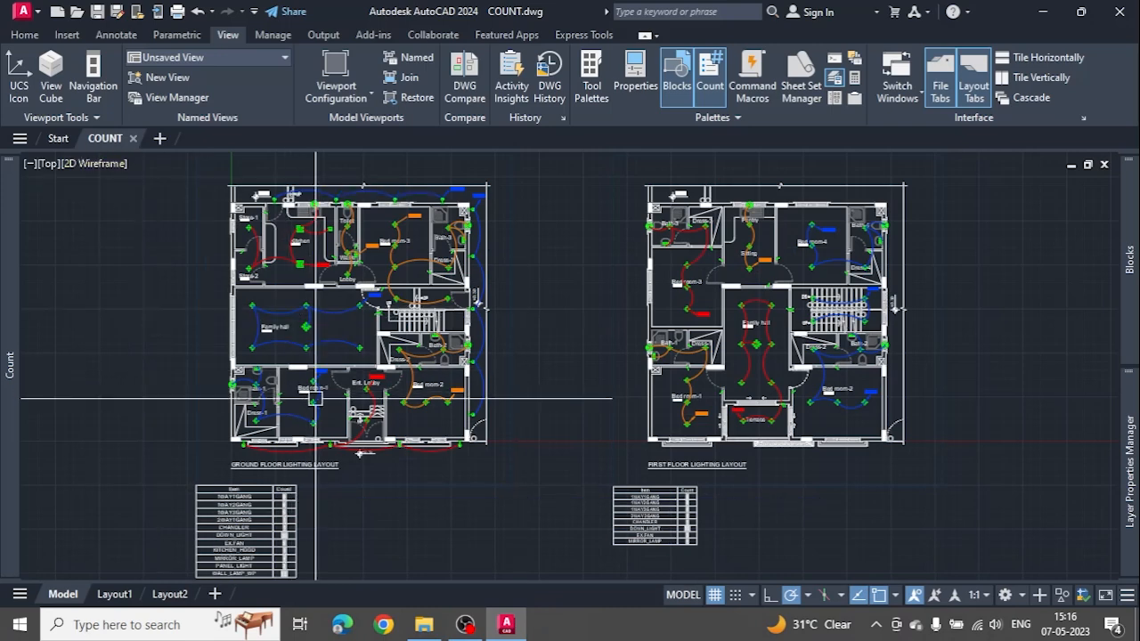
# Examine the lighting layouts' count tables and check the properties of the ground floor lighting layout's count area boundary.
pyautogui.moveTo(735, 439); pyautogui.dragTo(748, 407, button='middle')
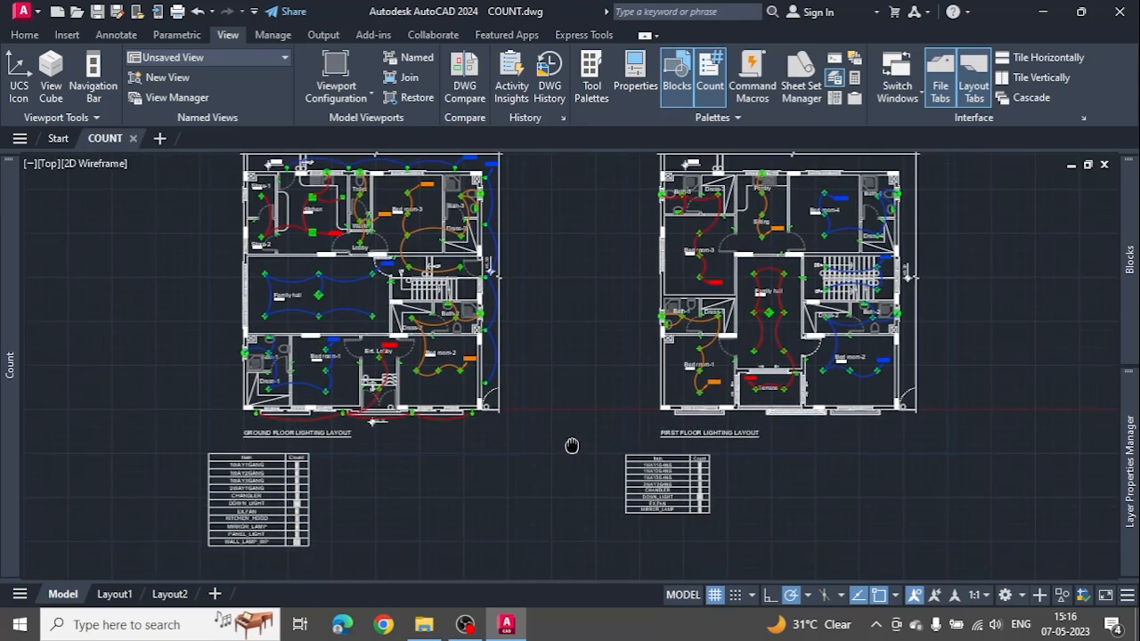
pyautogui.scroll(2, 214, 536)
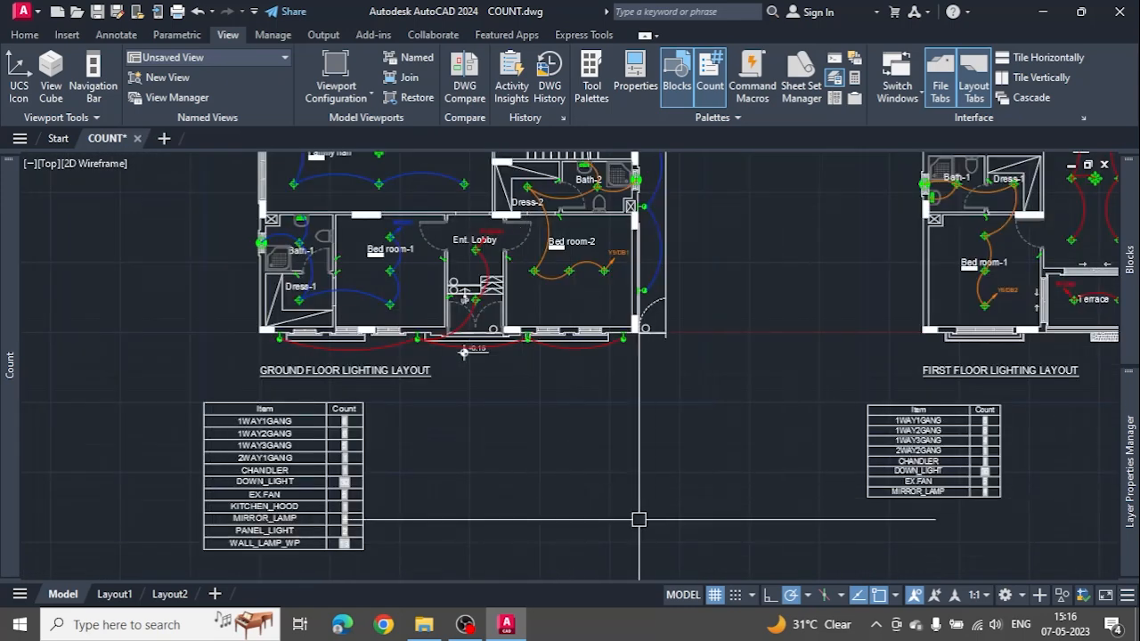
pyautogui.scroll(-3, 450, 506)
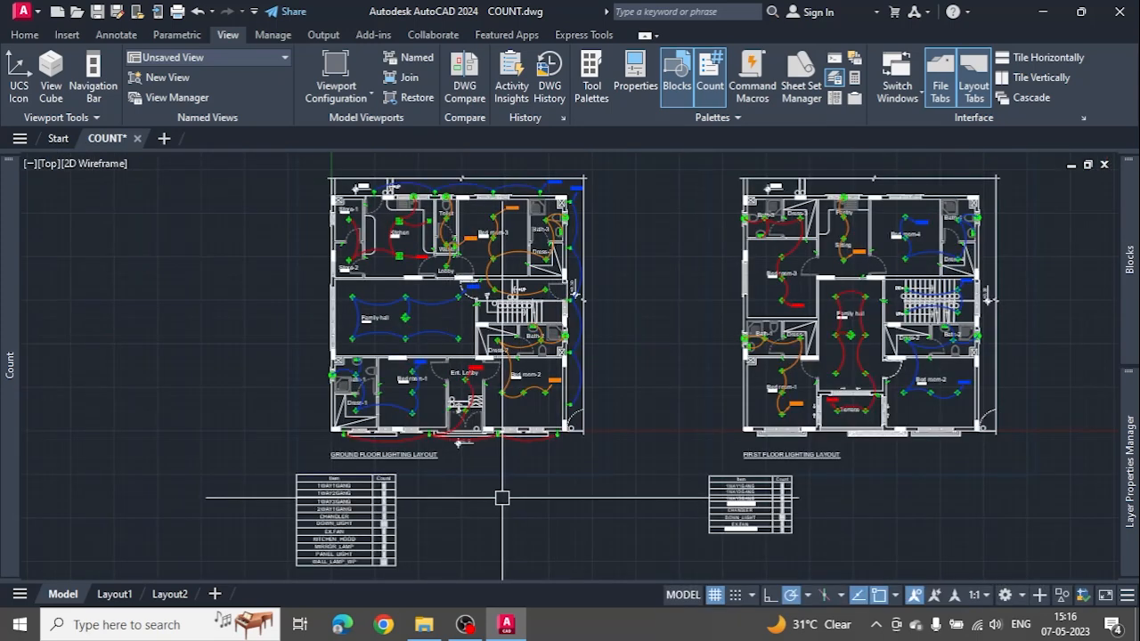
pyautogui.click(488, 471)
pyautogui.click(485, 467)
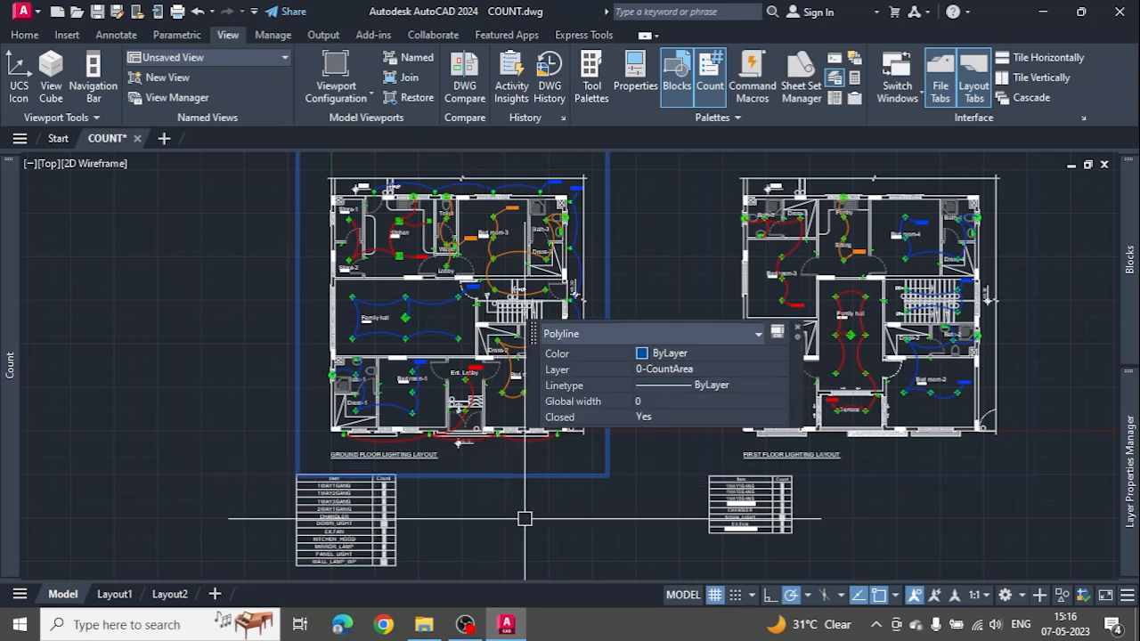
pyautogui.moveTo(658, 493); pyautogui.dragTo(513, 514, button='middle')
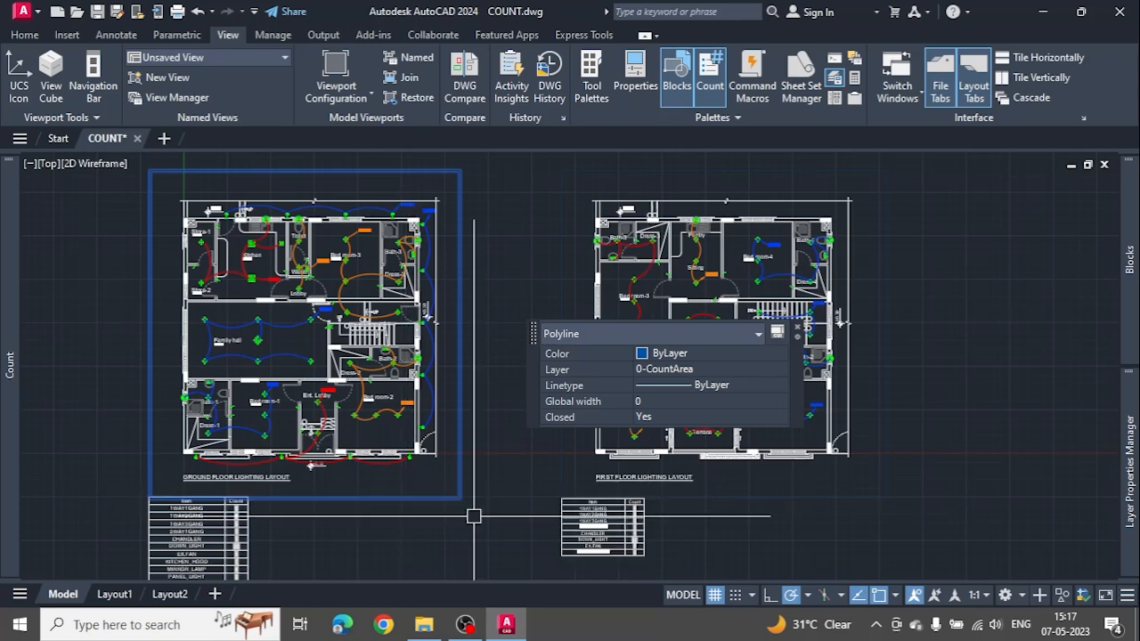
pyautogui.press('Escape')
# Check the properties of the count area boundary around the first floor lighting layout.
pyautogui.click(799, 531)
pyautogui.click(776, 466)
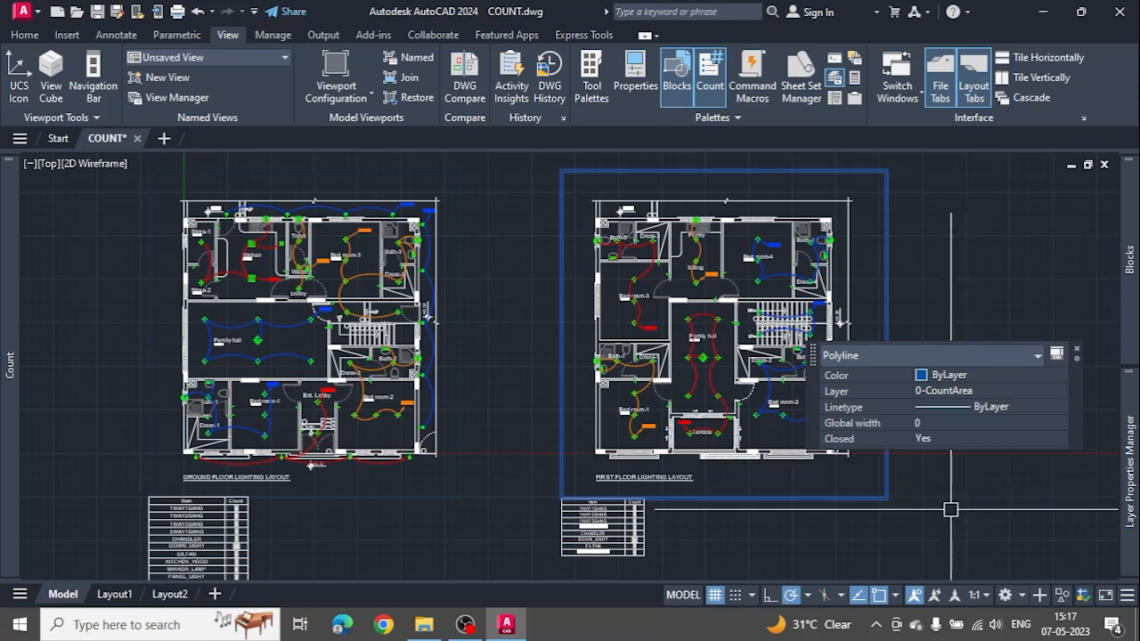
pyautogui.press('Escape')
# Lock the 0-CountArea layer and try to erase the count area boundary around the ground floor lighting layout.
pyautogui.moveTo(1130, 481)
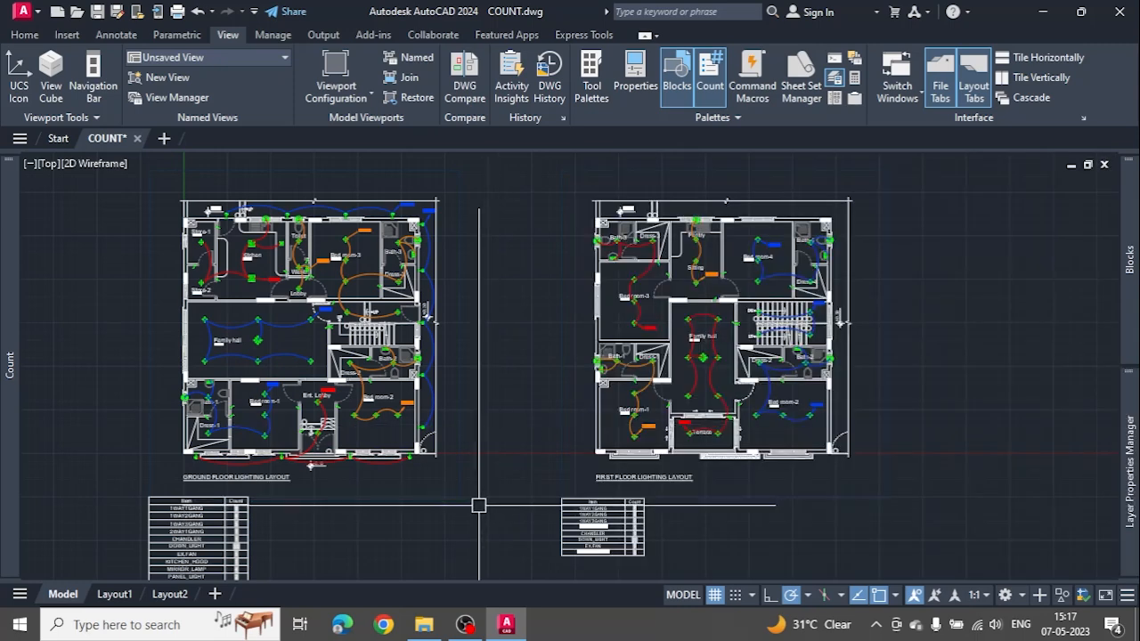
pyautogui.moveTo(445, 525)
pyautogui.mouseDown(button='middle')
pyautogui.moveTo(522, 476)
pyautogui.moveTo(517, 483)
pyautogui.mouseUp(button='middle')
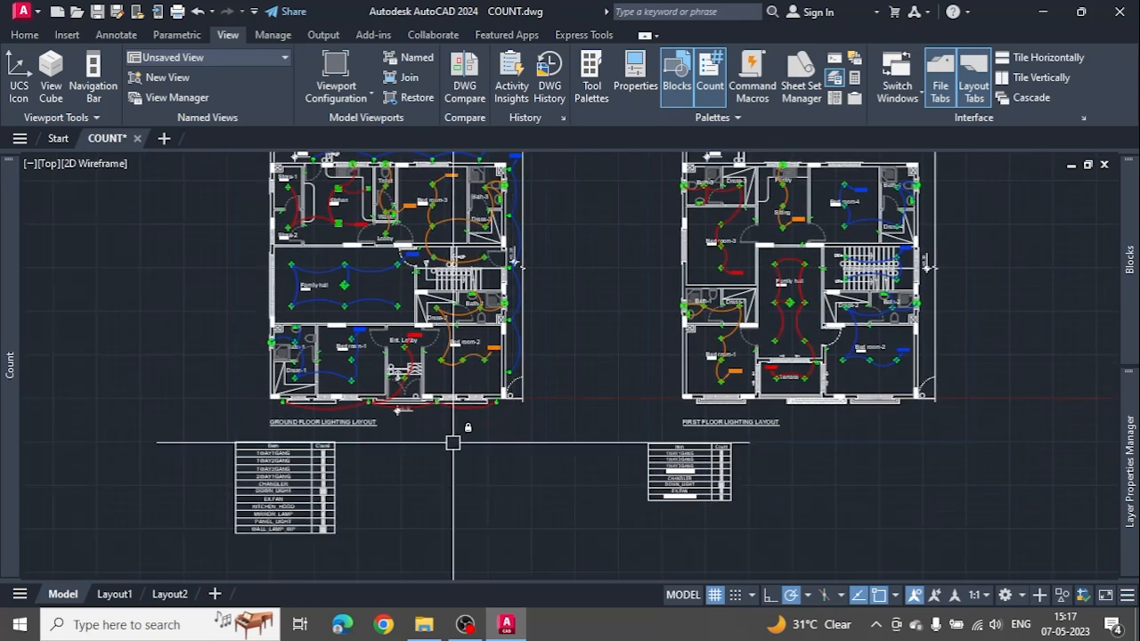
pyautogui.click(504, 443)
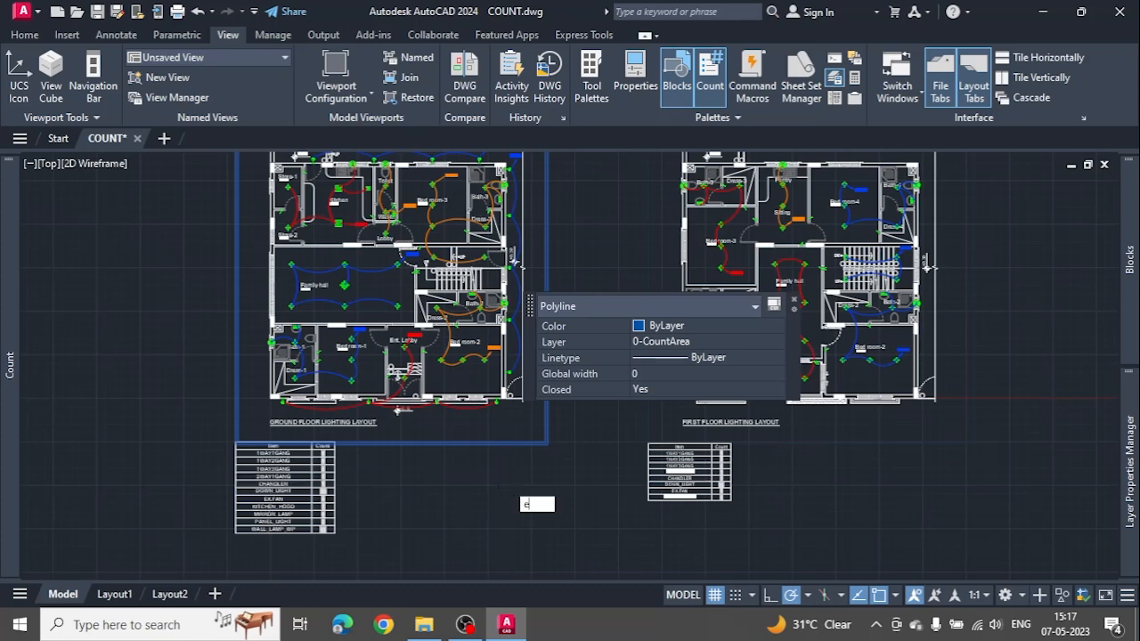
pyautogui.press('Return')
pyautogui.press('Escape')
pyautogui.click(543, 464)
pyautogui.click(503, 439)
pyautogui.press('Delete')
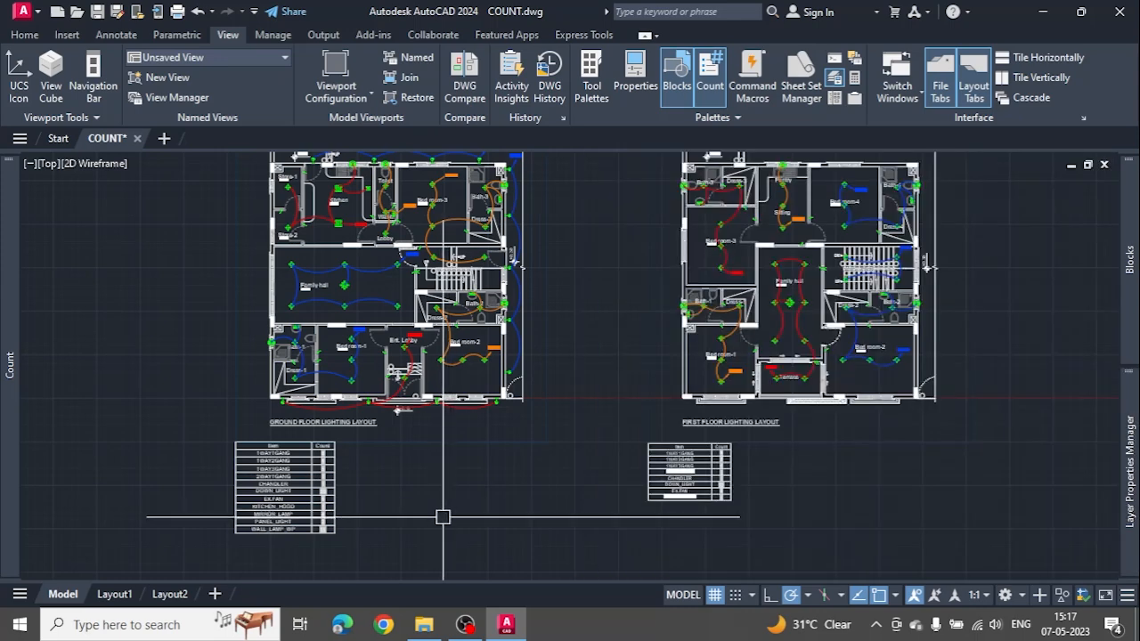
# Examine the quantities in the ground floor and first floor count tables below the lighting layouts.
pyautogui.scroll(7, 443, 518)
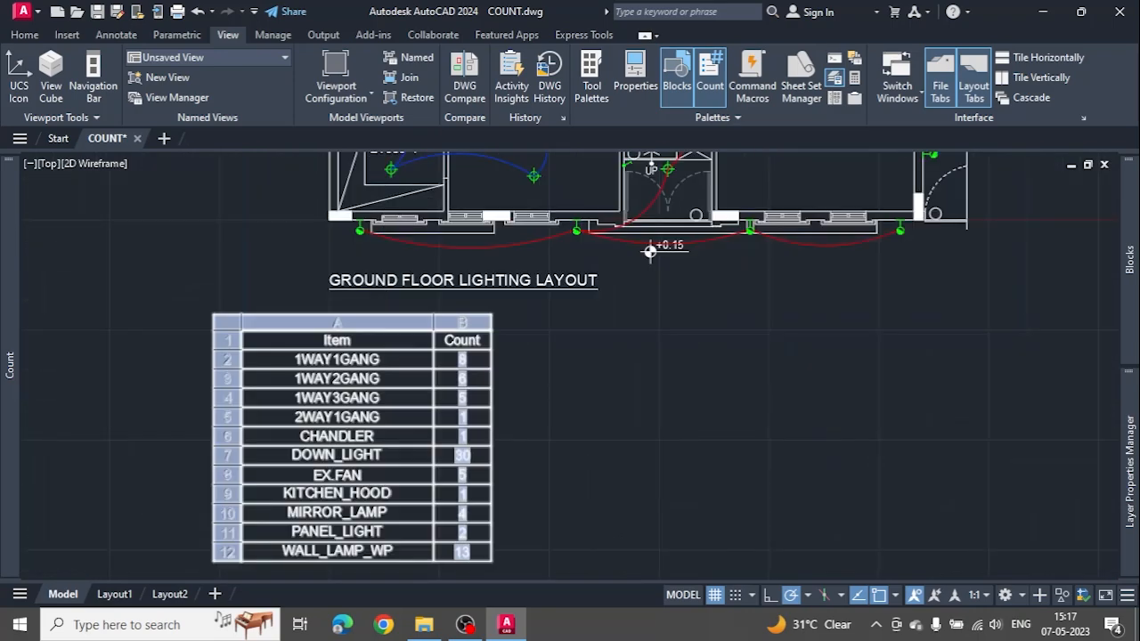
pyautogui.scroll(-7, 799, 434)
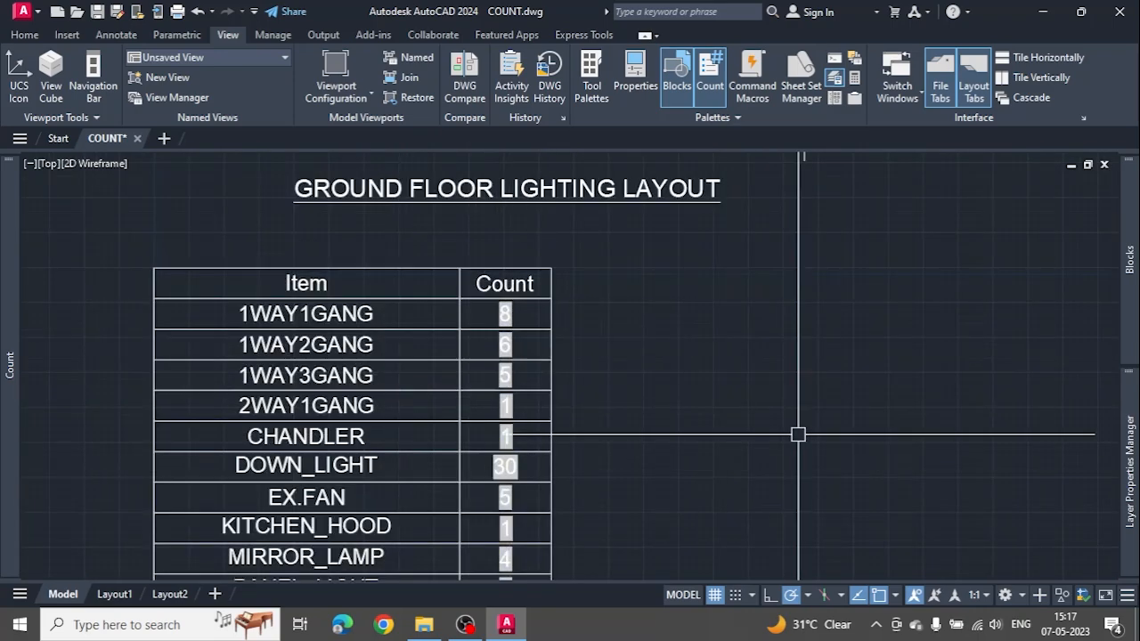
pyautogui.moveTo(797, 435); pyautogui.dragTo(280, 422, button='middle')
pyautogui.scroll(2, 597, 405)
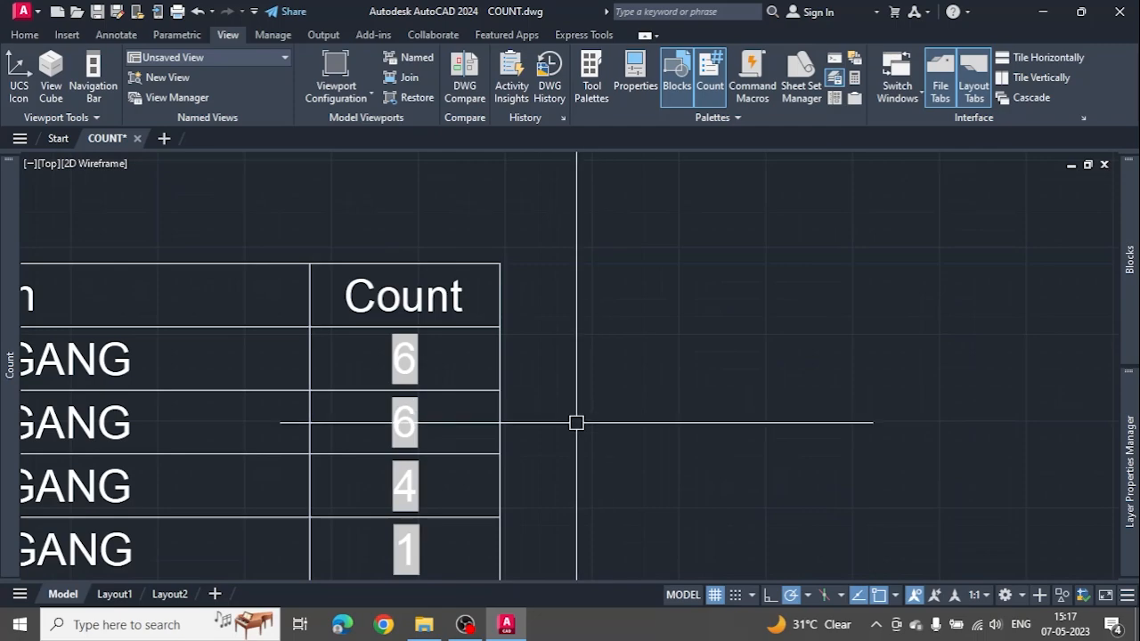
pyautogui.scroll(-5, 561, 428)
pyautogui.moveTo(560, 428); pyautogui.dragTo(901, 453, button='middle')
pyautogui.scroll(-2, 615, 445)
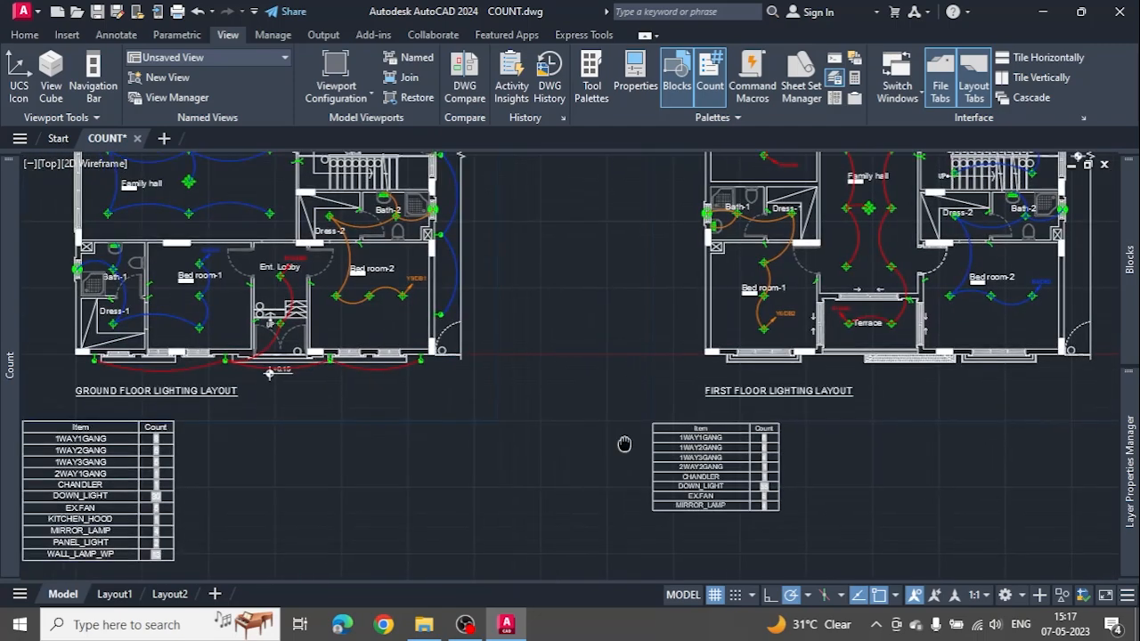
pyautogui.moveTo(627, 445); pyautogui.dragTo(839, 489, button='middle')
# Copy the 1WAY1GANG switch on Bed room-1's wall in the ground floor layout about 22 units straight down.
pyautogui.scroll(10, 367, 327)
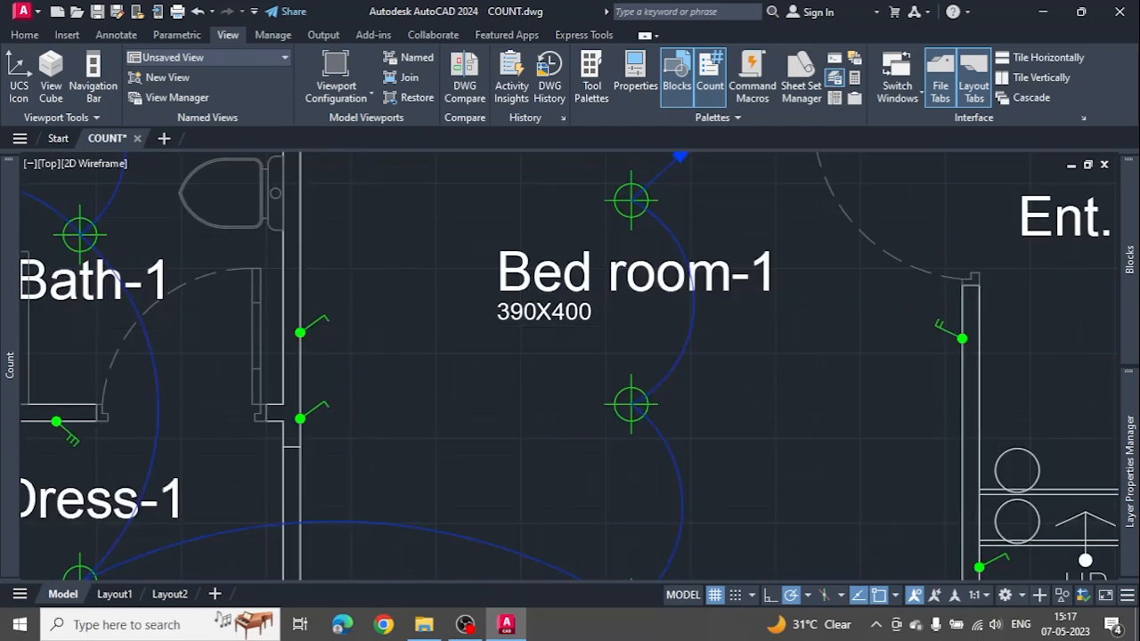
pyautogui.click(292, 313)
pyautogui.write('co')
pyautogui.press('Return')
pyautogui.click(424, 350)
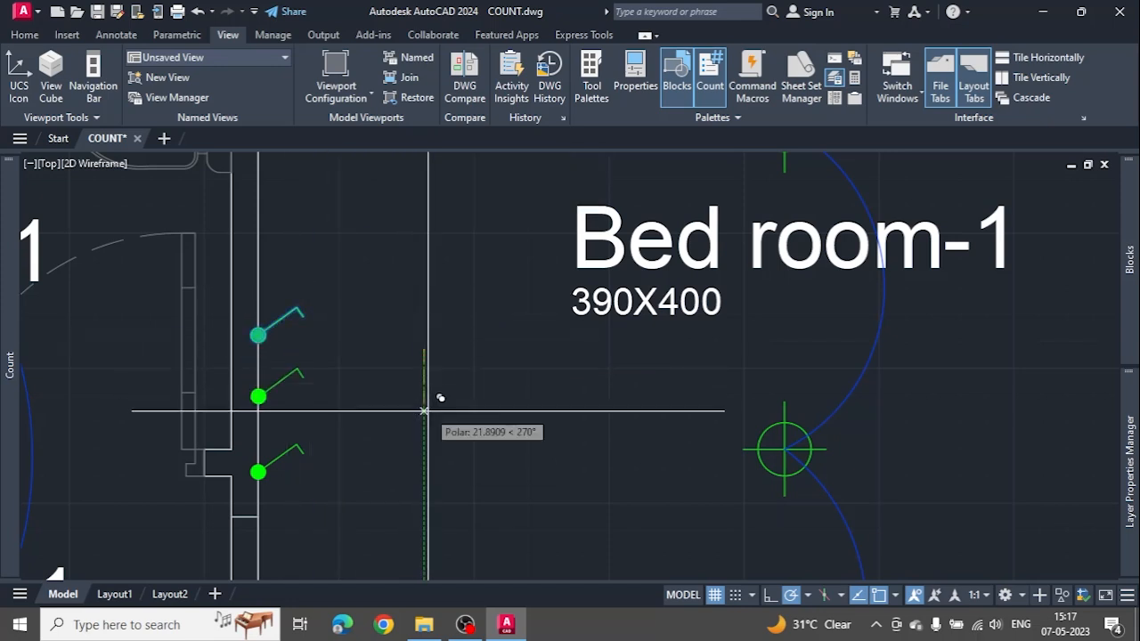
pyautogui.press('Escape')
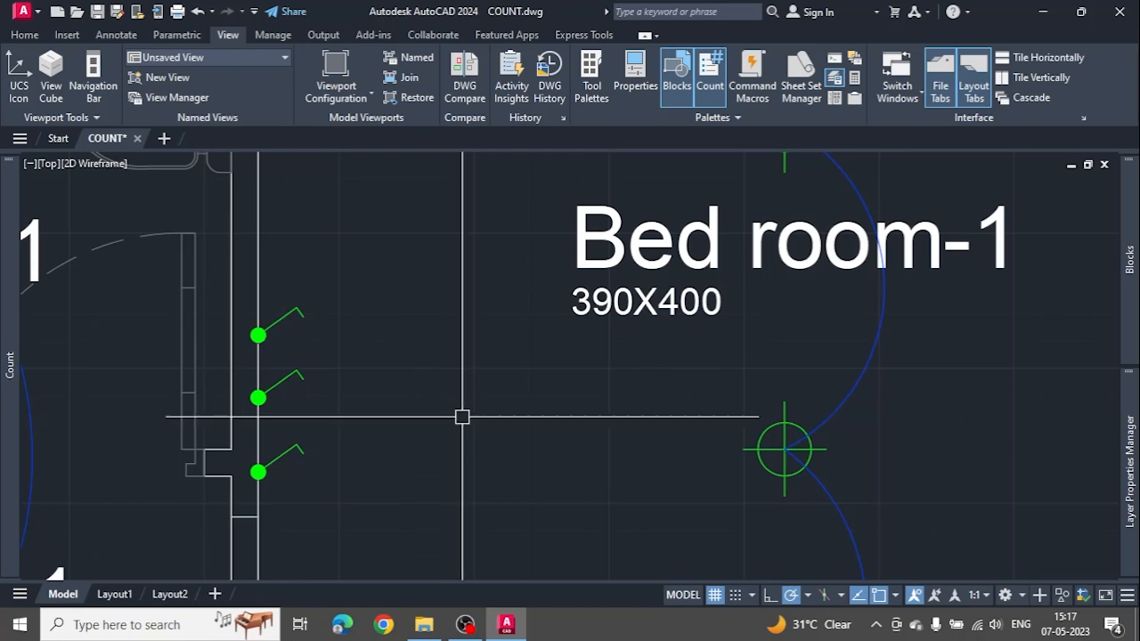
# Save the drawing to refresh the ground floor count table and check its 1WAY1GANG quantity.
pyautogui.scroll(-5, 434, 435)
pyautogui.moveTo(471, 546); pyautogui.dragTo(490, 267, button='middle')
pyautogui.moveTo(517, 379); pyautogui.dragTo(570, 299, button='middle')
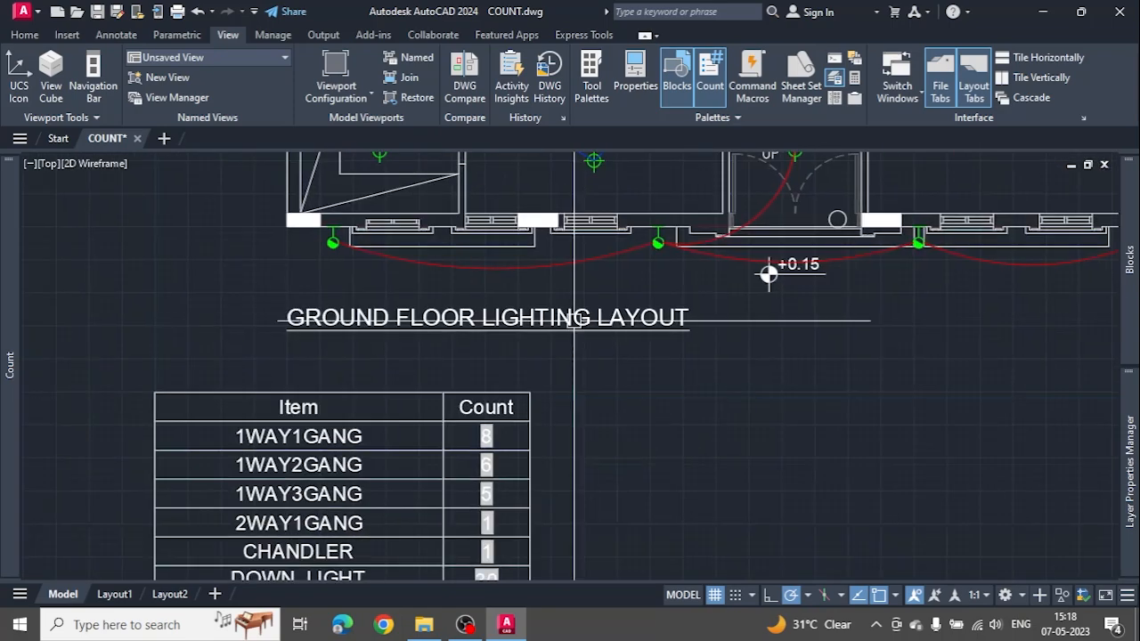
pyautogui.scroll(-2, 575, 356)
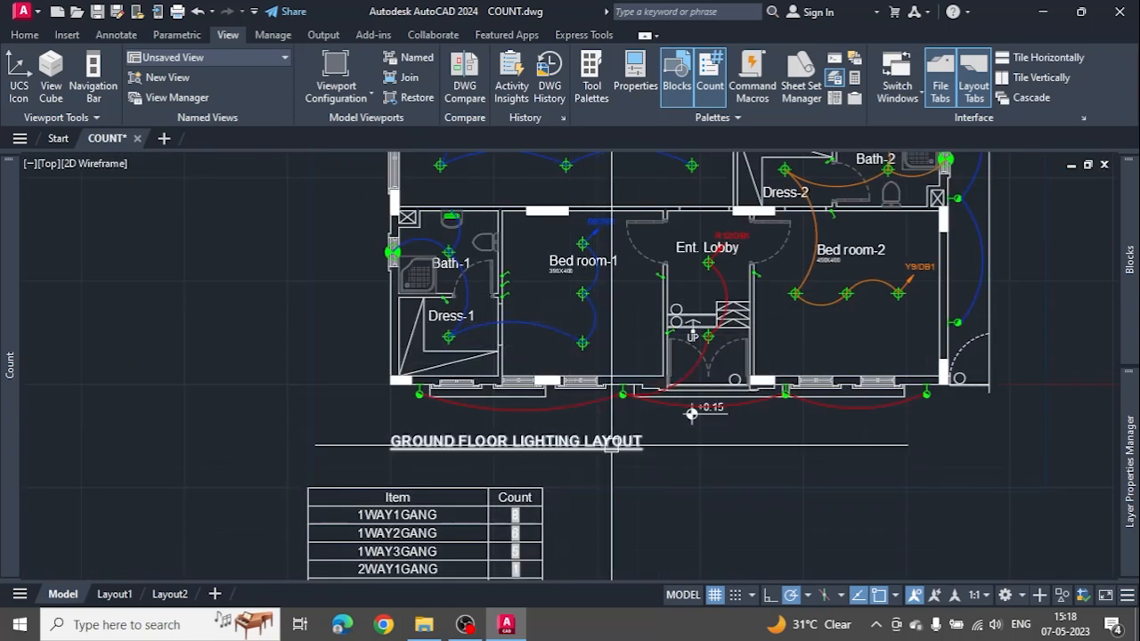
pyautogui.moveTo(618, 452); pyautogui.dragTo(528, 425, button='middle')
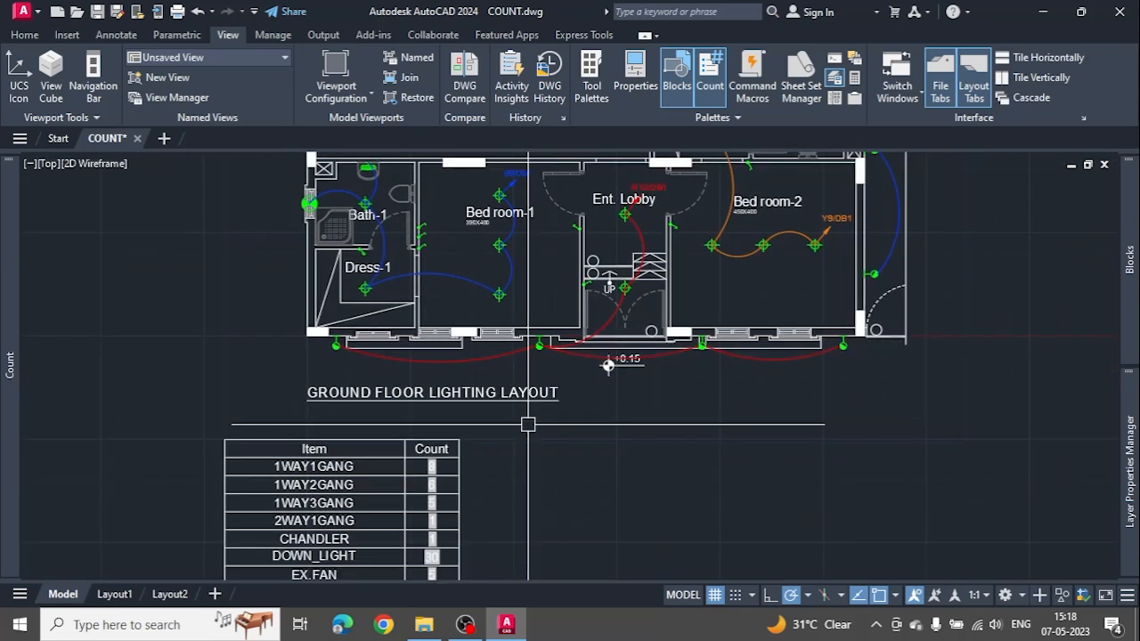
pyautogui.click(437, 488)
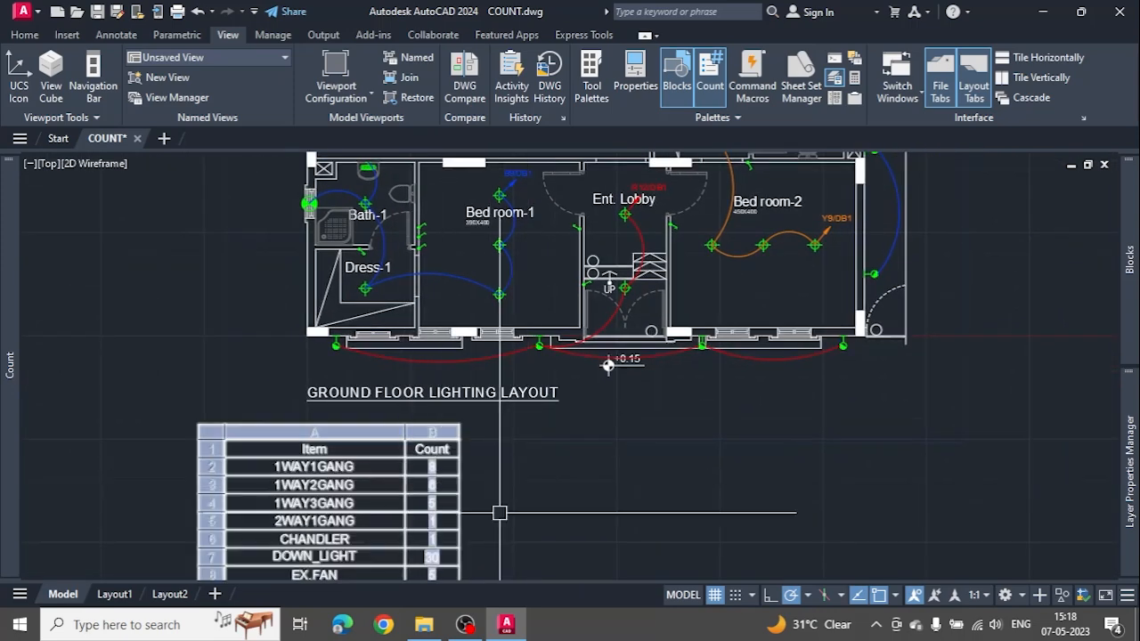
pyautogui.press('Escape')
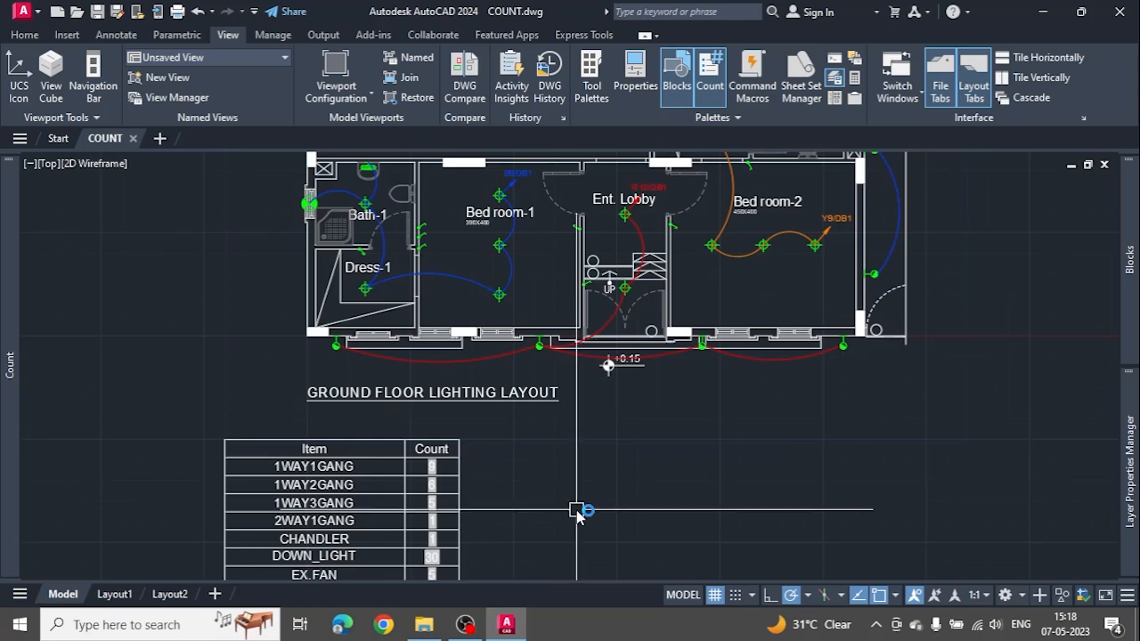
pyautogui.click(418, 473)
pyautogui.scroll(4, 423, 473)
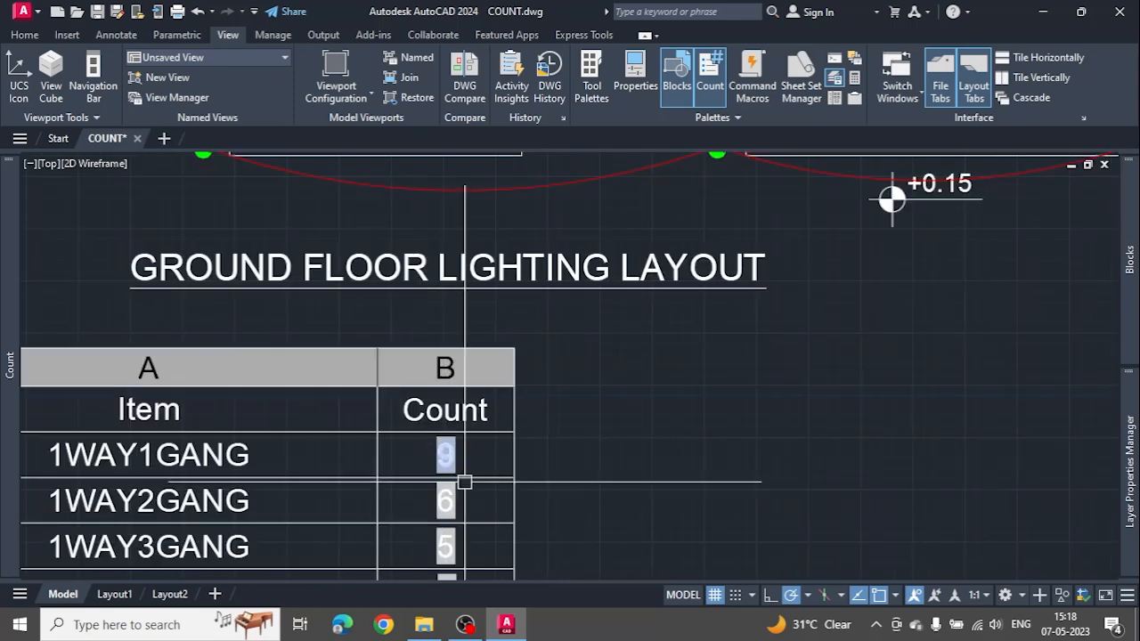
pyautogui.press('Escape')
pyautogui.scroll(-2, 624, 389)
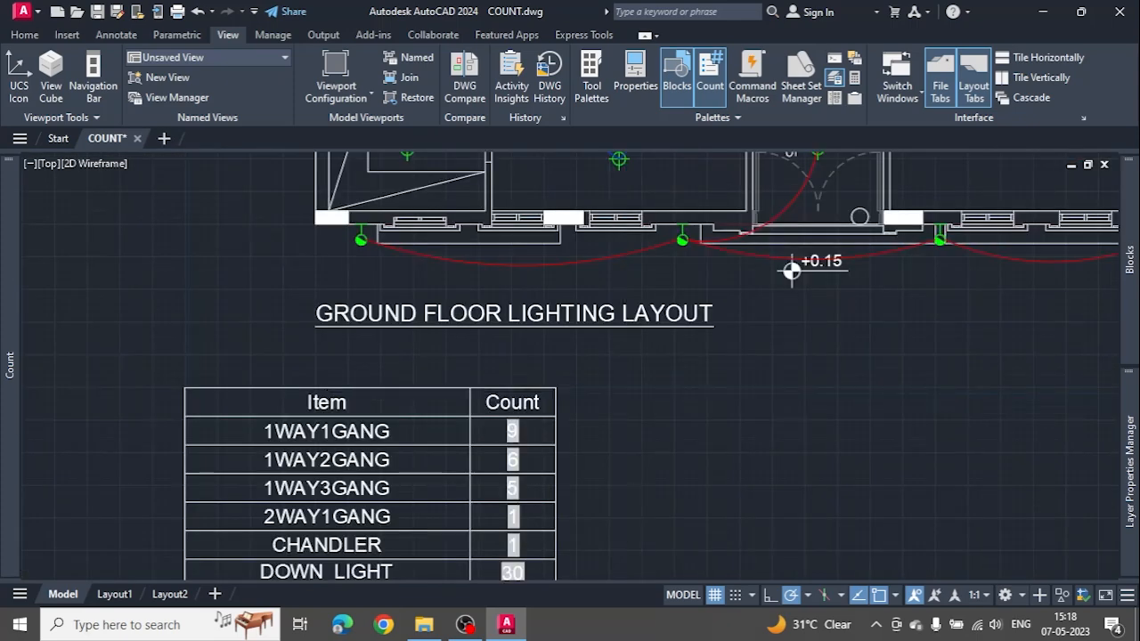
# Copy the three 1WAY1GANG switches on Bed room-1's wall sideways into the room on the ground floor layout.
pyautogui.scroll(-4, 521, 418)
pyautogui.scroll(4, 459, 254)
pyautogui.click(519, 309)
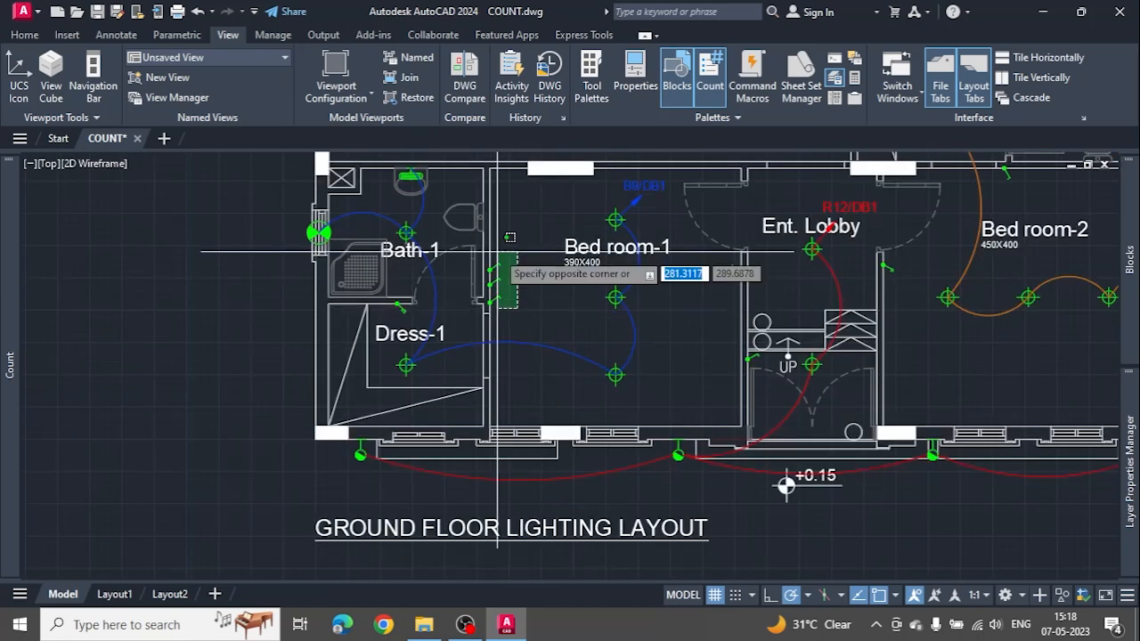
pyautogui.click(486, 236)
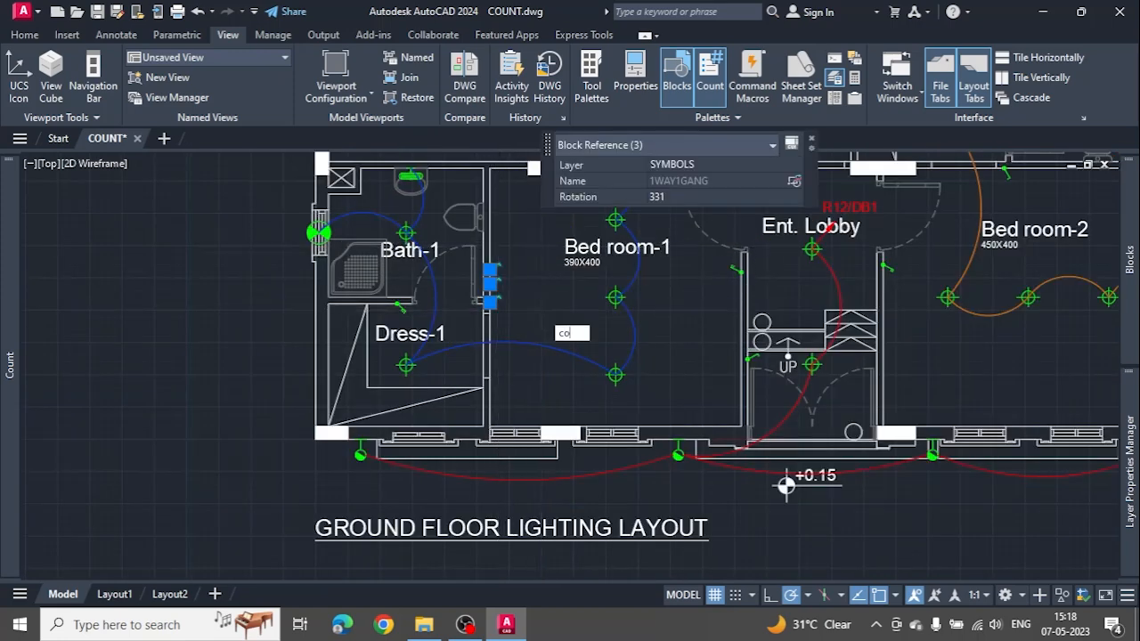
pyautogui.press('Return')
pyautogui.click(527, 307)
pyautogui.click(564, 307)
pyautogui.press('Escape')
# Run REGENALL to refresh the ground floor count table and review its item quantities.
pyautogui.moveTo(584, 445); pyautogui.dragTo(636, 211, button='middle')
pyautogui.scroll(2, 423, 483)
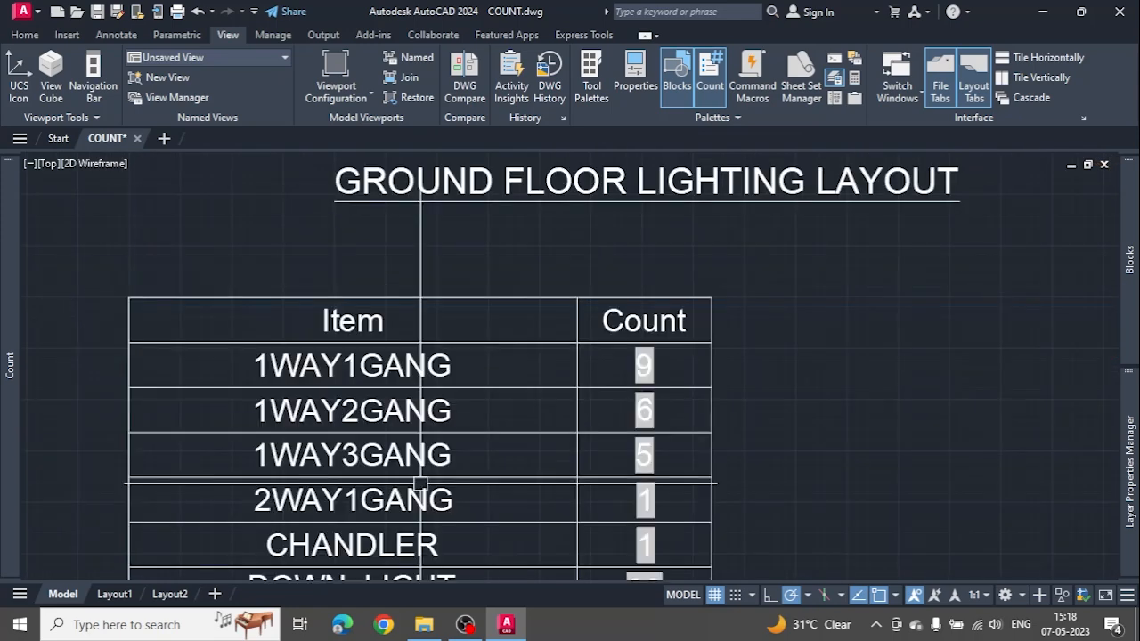
pyautogui.click(423, 484)
pyautogui.write('rege')
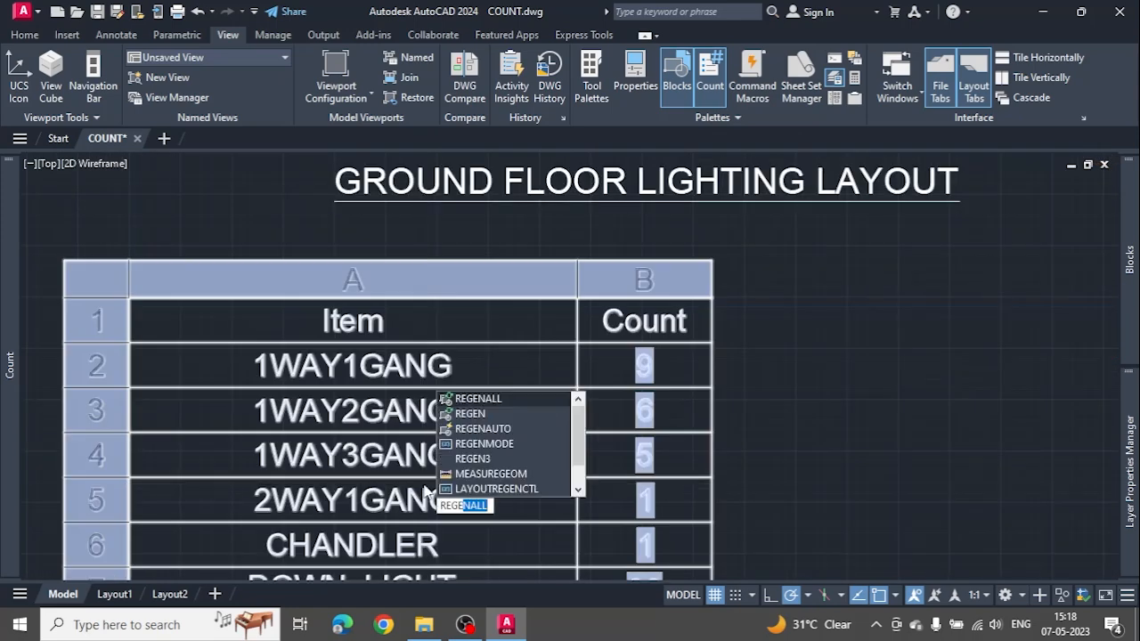
pyautogui.press('Return')
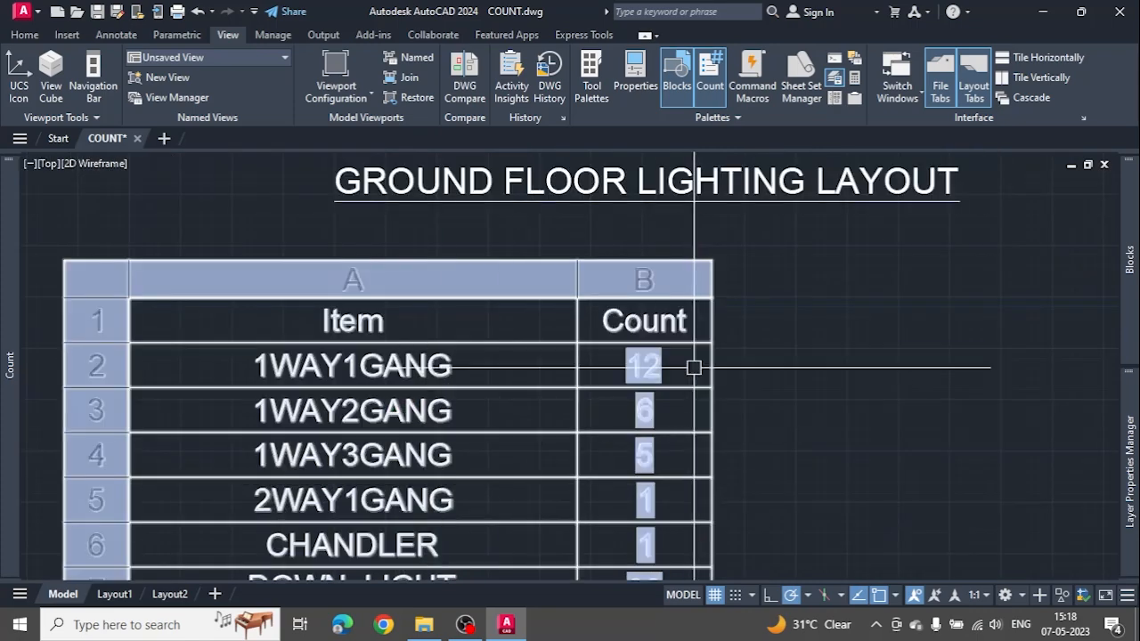
pyautogui.scroll(-4, 662, 395)
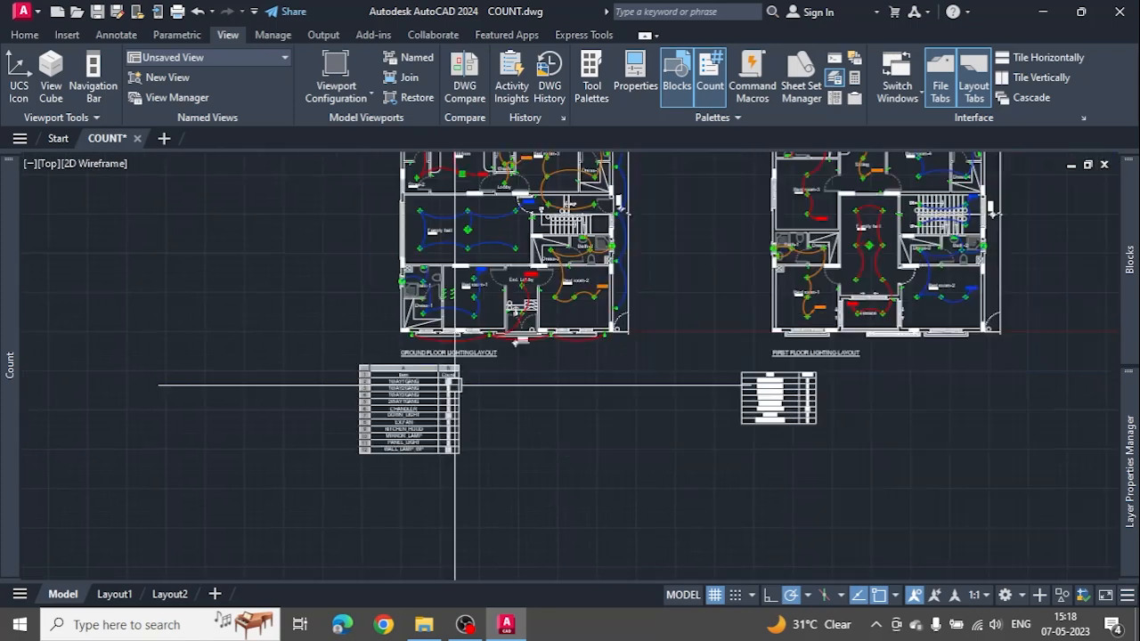
pyautogui.scroll(2, 547, 351)
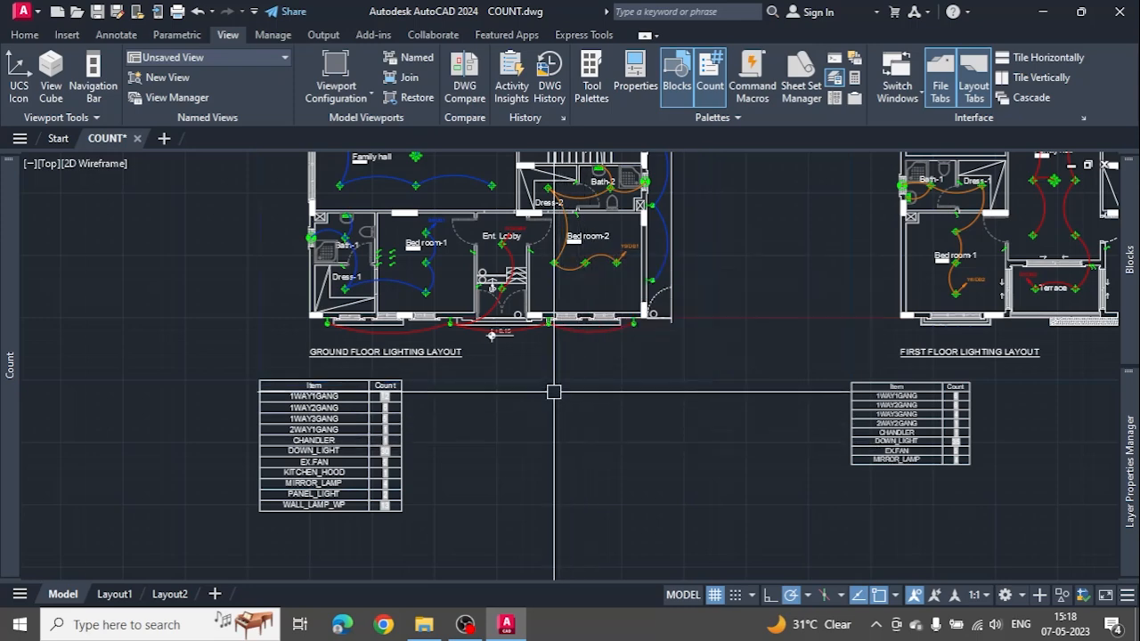
pyautogui.moveTo(555, 392); pyautogui.dragTo(551, 428, button='middle')
pyautogui.scroll(4, 313, 544)
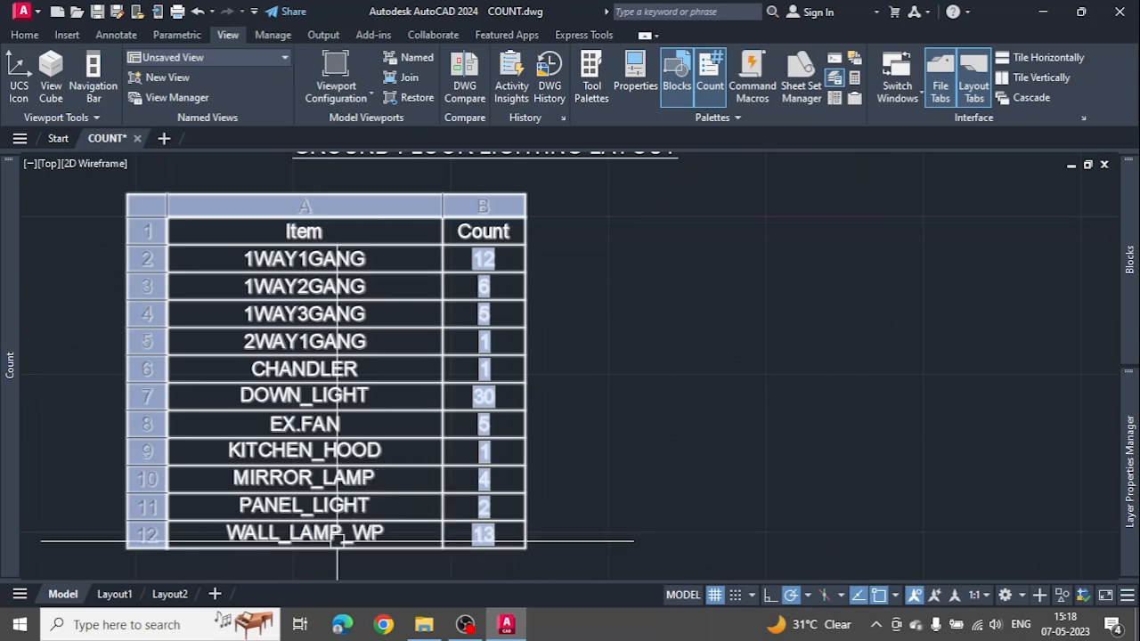
pyautogui.scroll(-6, 696, 322)
# Insert the AS_20A_WATER_HEATER block from the ELECTRICAL_STANDARD SYMBOLS.dwg library at scale 0.1 into ground floor Bed room-2 and check its name.
pyautogui.moveTo(701, 322)
pyautogui.mouseDown(button='middle')
pyautogui.moveTo(721, 326)
pyautogui.moveTo(456, 403)
pyautogui.mouseUp(button='middle')
pyautogui.scroll(2, 541, 286)
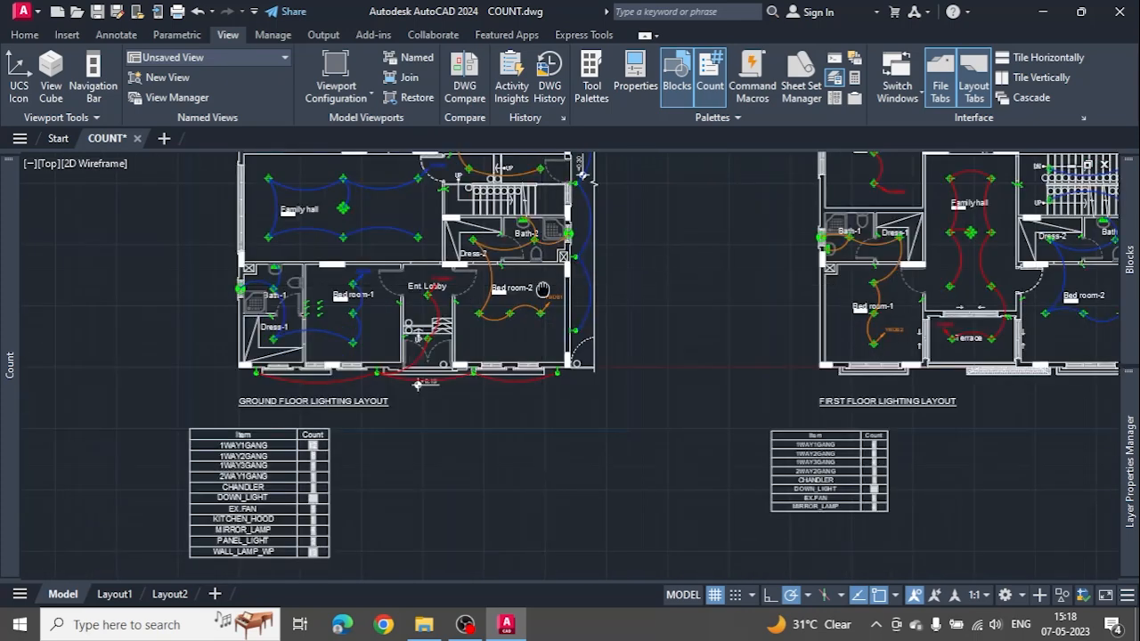
pyautogui.moveTo(541, 286); pyautogui.dragTo(552, 306, button='middle')
pyautogui.scroll(2, 557, 311)
pyautogui.moveTo(1130, 260)
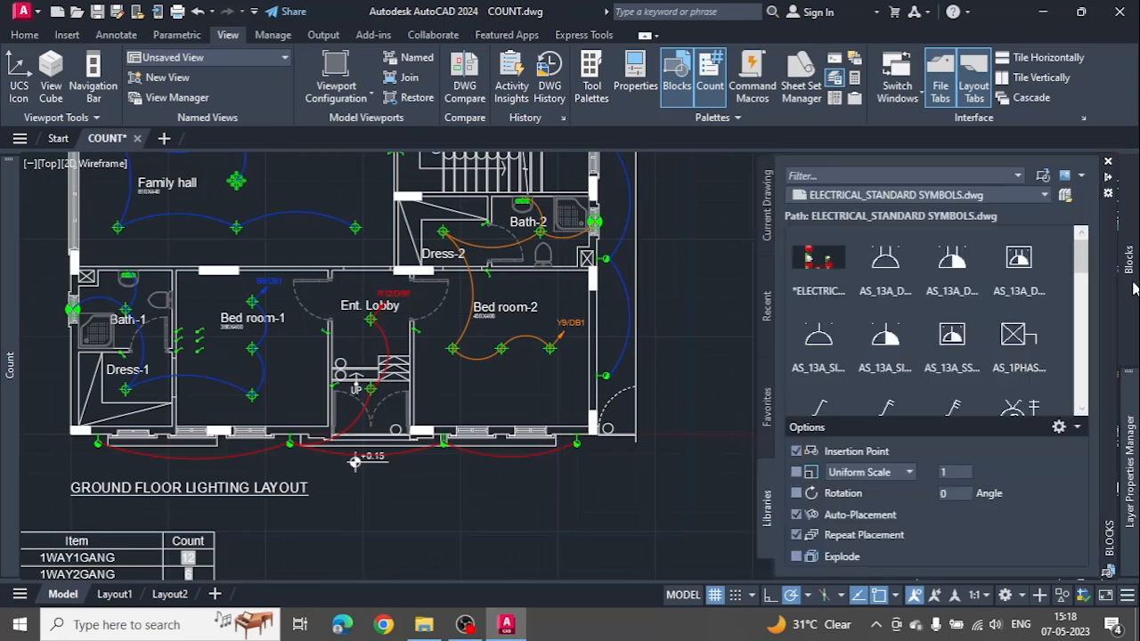
pyautogui.scroll(-2, 976, 338)
pyautogui.scroll(-1, 821, 407)
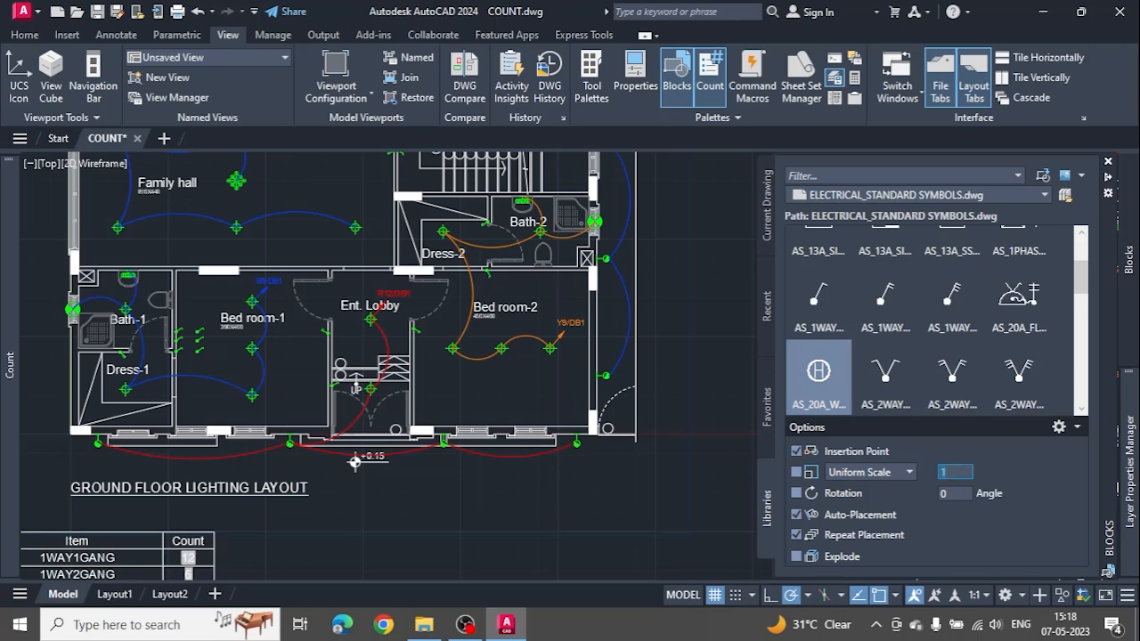
pyautogui.click(800, 380)
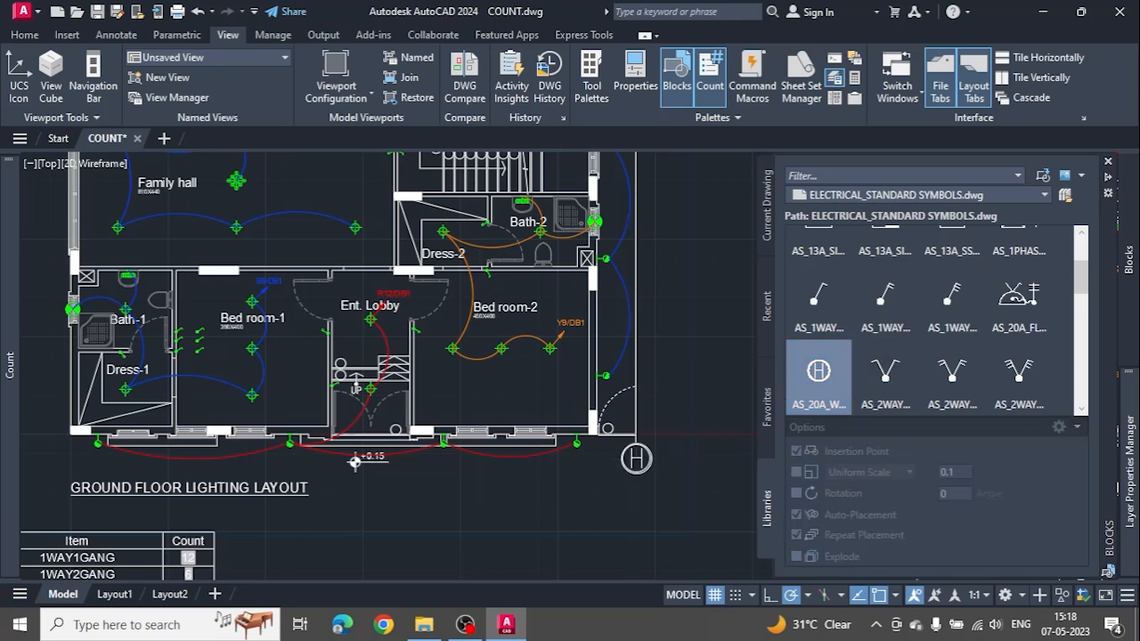
pyautogui.click(502, 384)
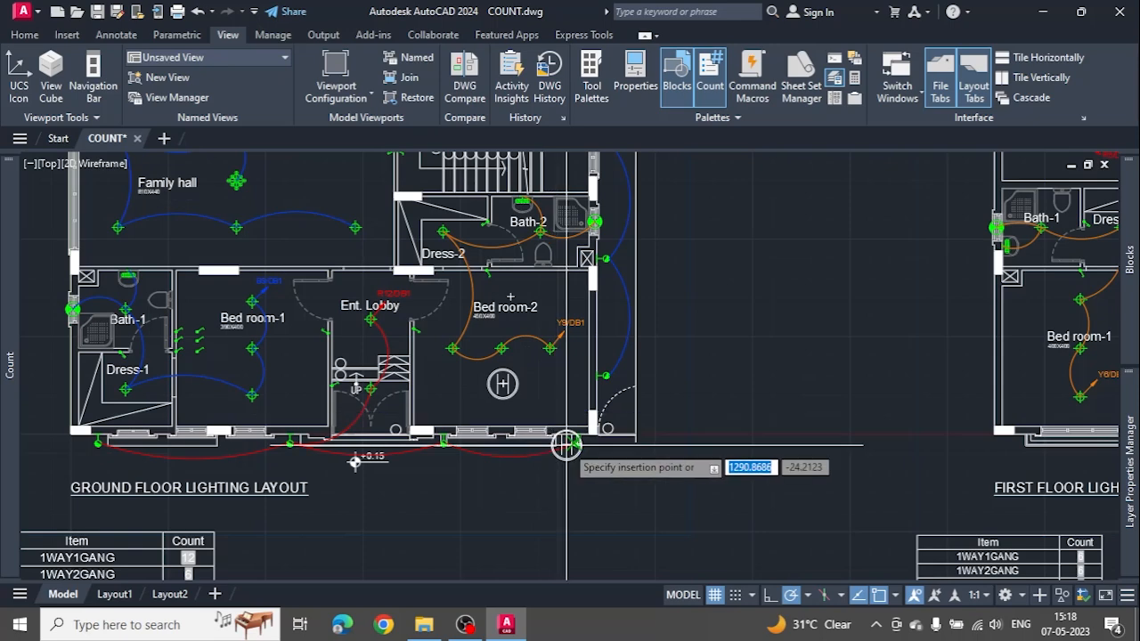
pyautogui.scroll(2, 515, 386)
pyautogui.click(526, 383)
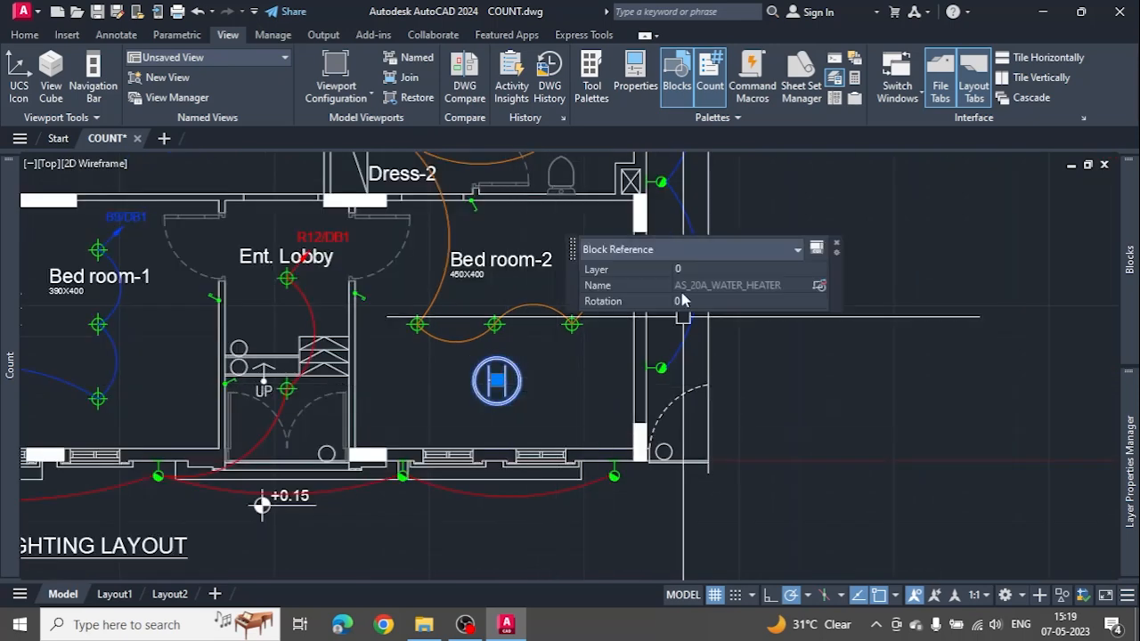
# Save the drawing and regenerate it to refresh the ground floor count table with the added water heater in place.
pyautogui.scroll(-2, 542, 470)
pyautogui.scroll(-2, 455, 560)
pyautogui.moveTo(455, 559); pyautogui.dragTo(575, 423, button='middle')
pyautogui.scroll(2, 340, 550)
pyautogui.scroll(2, 327, 570)
pyautogui.press('Escape')
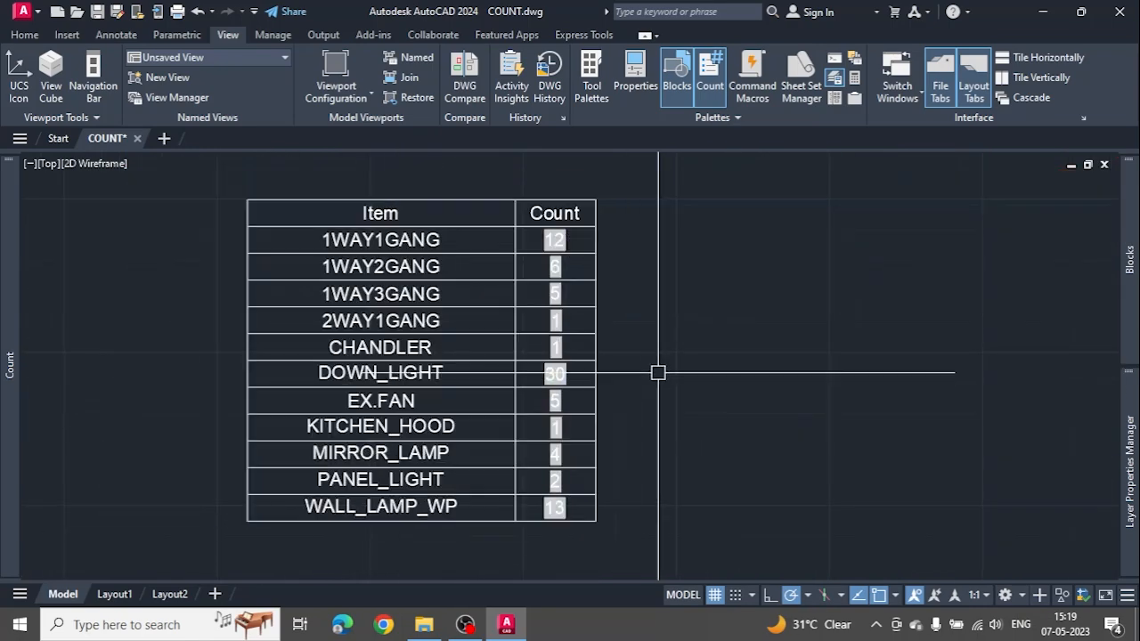
pyautogui.hotkey('ctrl', 's')
pyautogui.write('rege')
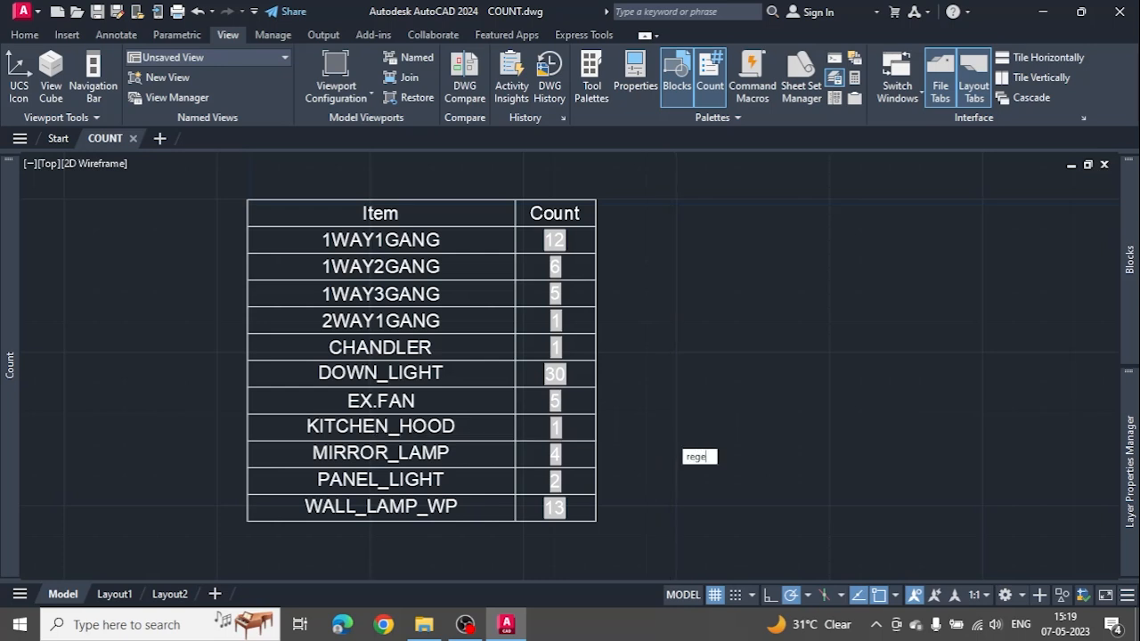
pyautogui.press('Return')
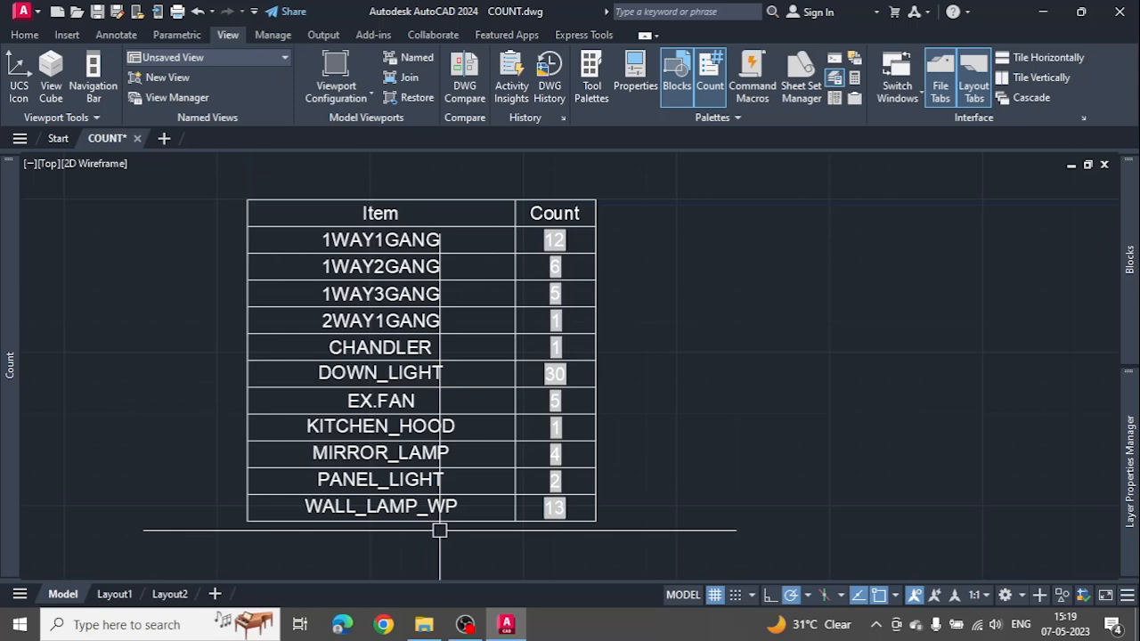
pyautogui.scroll(-6, 694, 348)
pyautogui.scroll(4, 630, 365)
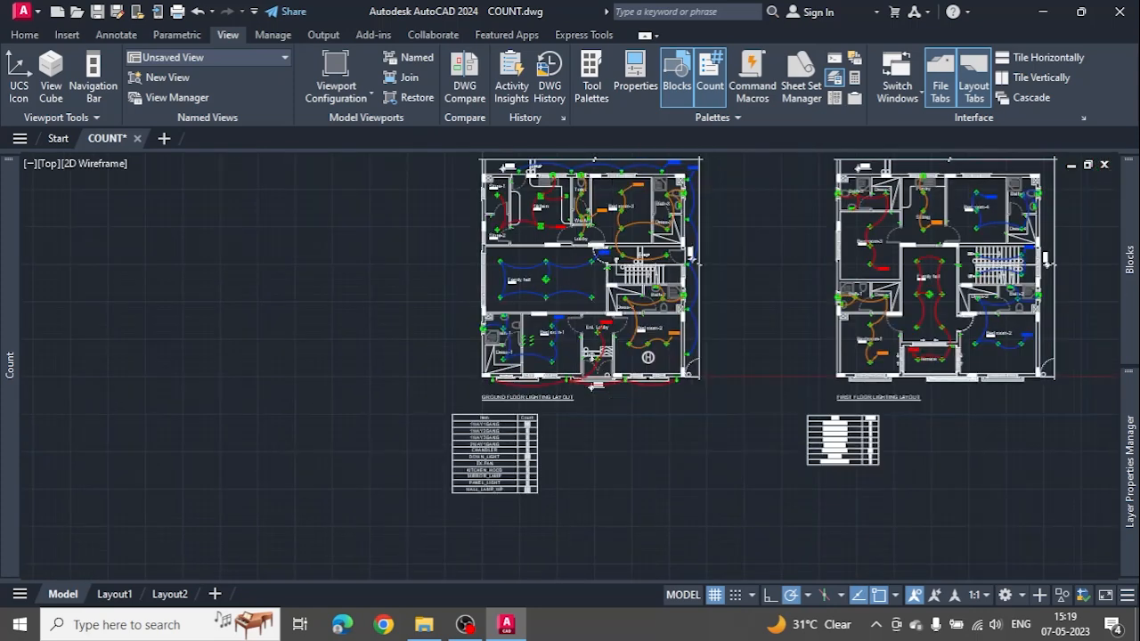
pyautogui.scroll(-3, 525, 426)
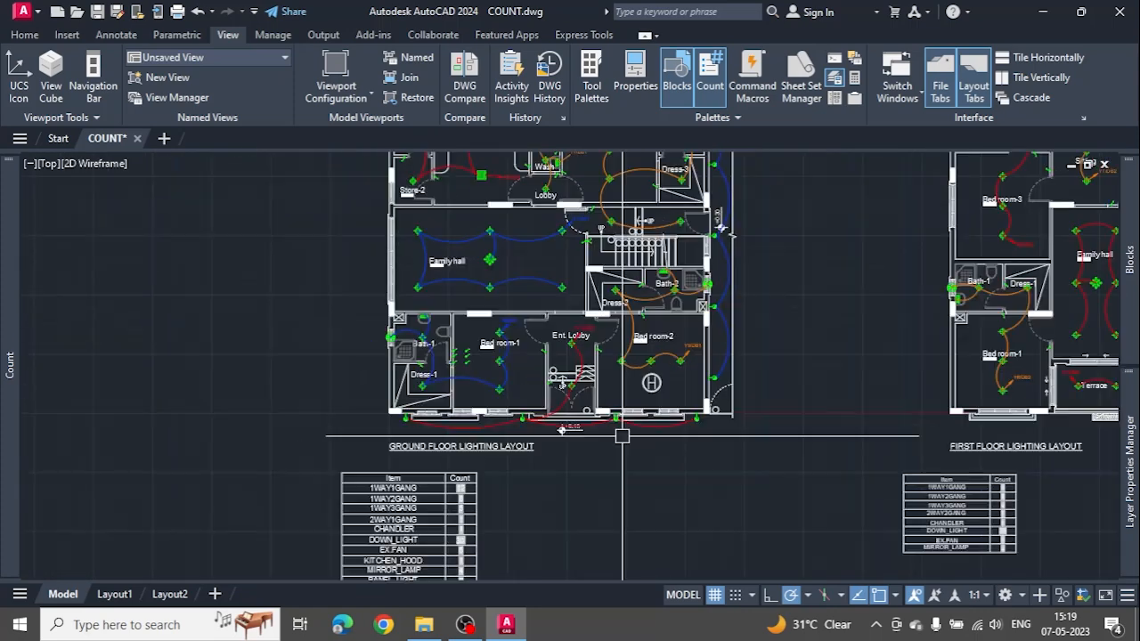
pyautogui.moveTo(508, 437); pyautogui.dragTo(471, 522, button='middle')
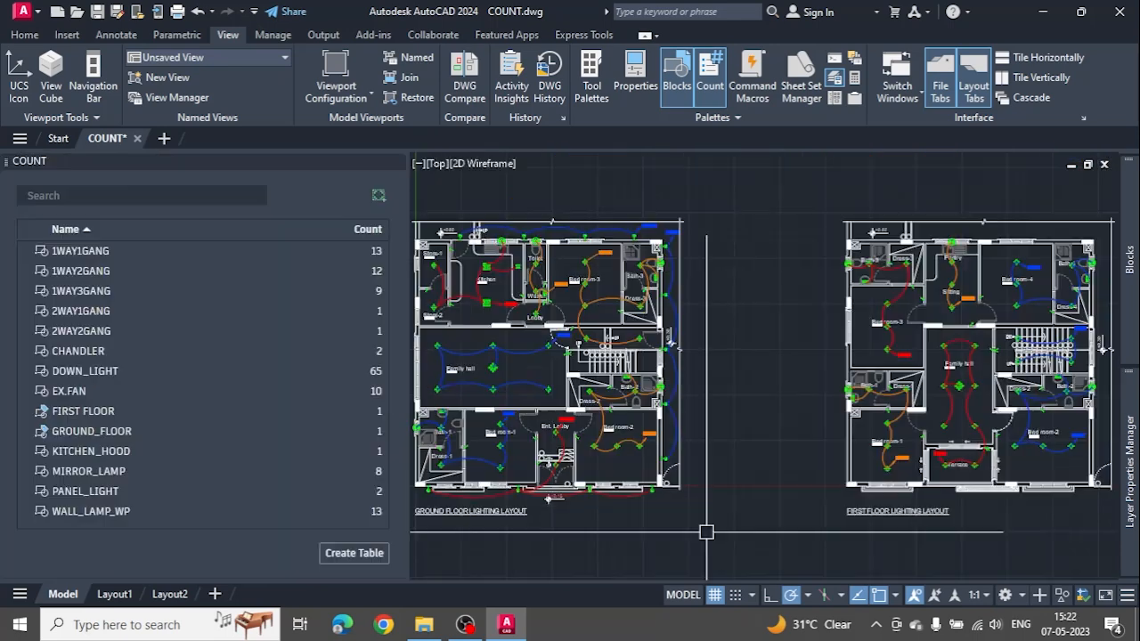
# Copy the ground floor Family hall down light nearest Dress-2 onto its own centre so that the two symbols overlap.
pyautogui.scroll(5, 813, 430)
pyautogui.scroll(4, 816, 407)
pyautogui.moveTo(894, 494); pyautogui.dragTo(702, 382, button='middle')
pyautogui.scroll(2, 702, 383)
pyautogui.click(695, 369)
pyautogui.click(670, 285)
pyautogui.write('m')
pyautogui.press('Return')
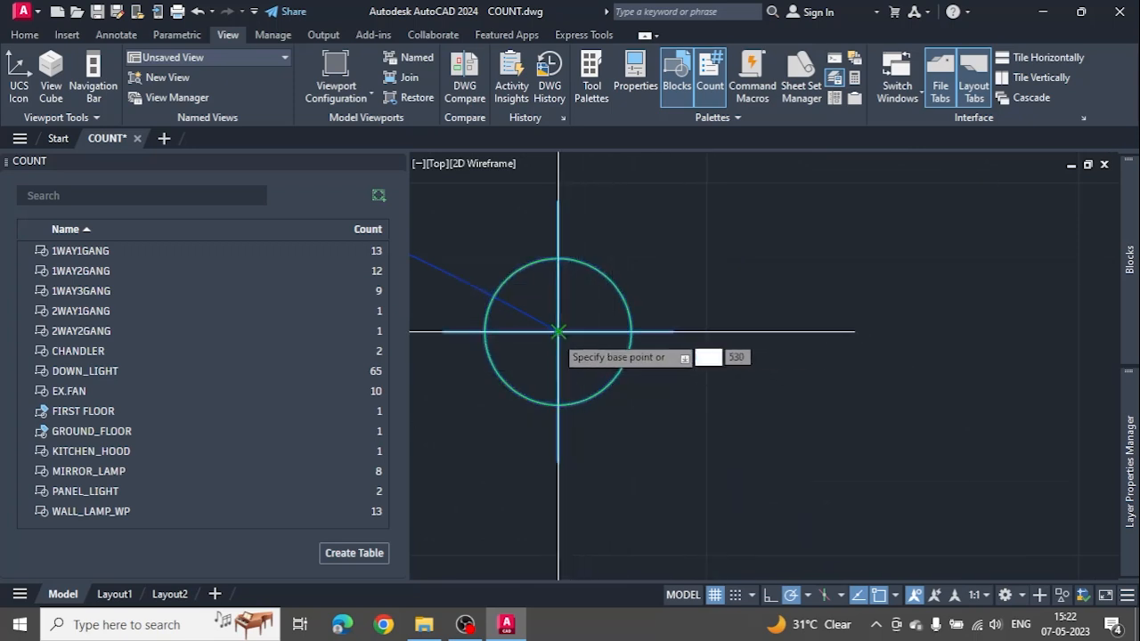
pyautogui.click(558, 331)
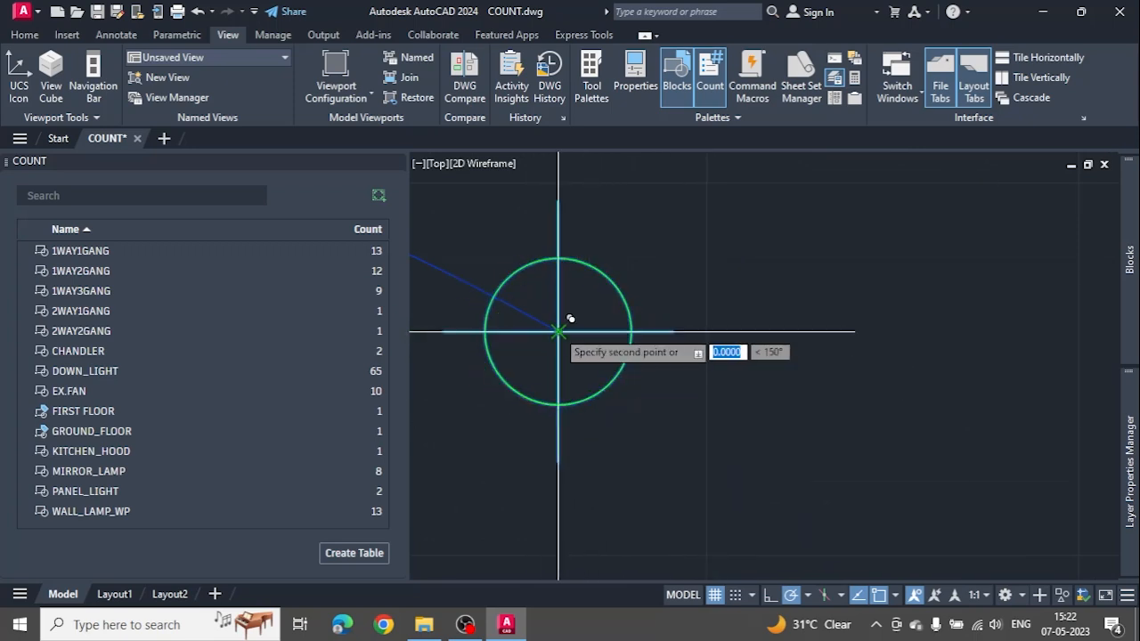
pyautogui.click(558, 332)
pyautogui.press('Escape')
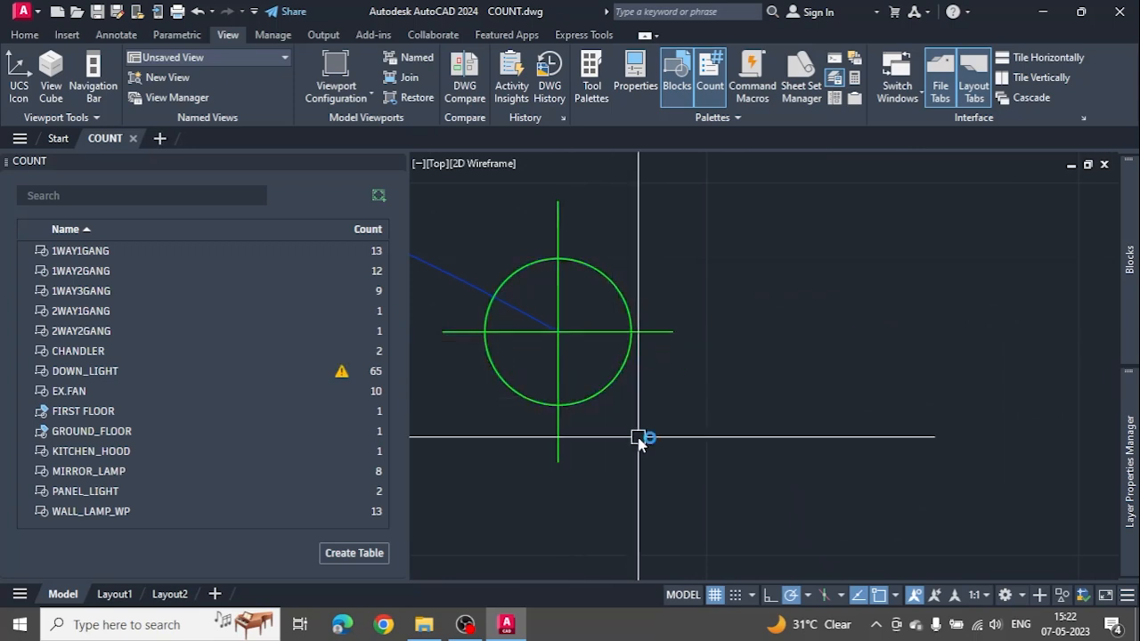
# Open the DOWN_LIGHT count error report and locate the overlapping object on the floor layout.
pyautogui.click(342, 373)
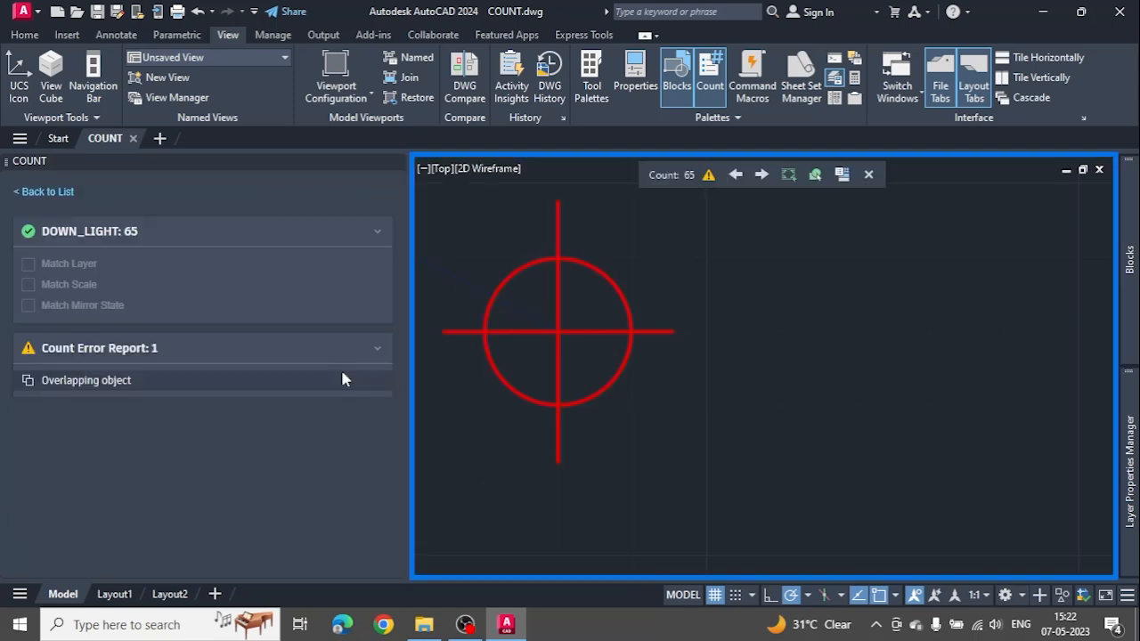
pyautogui.click(310, 387)
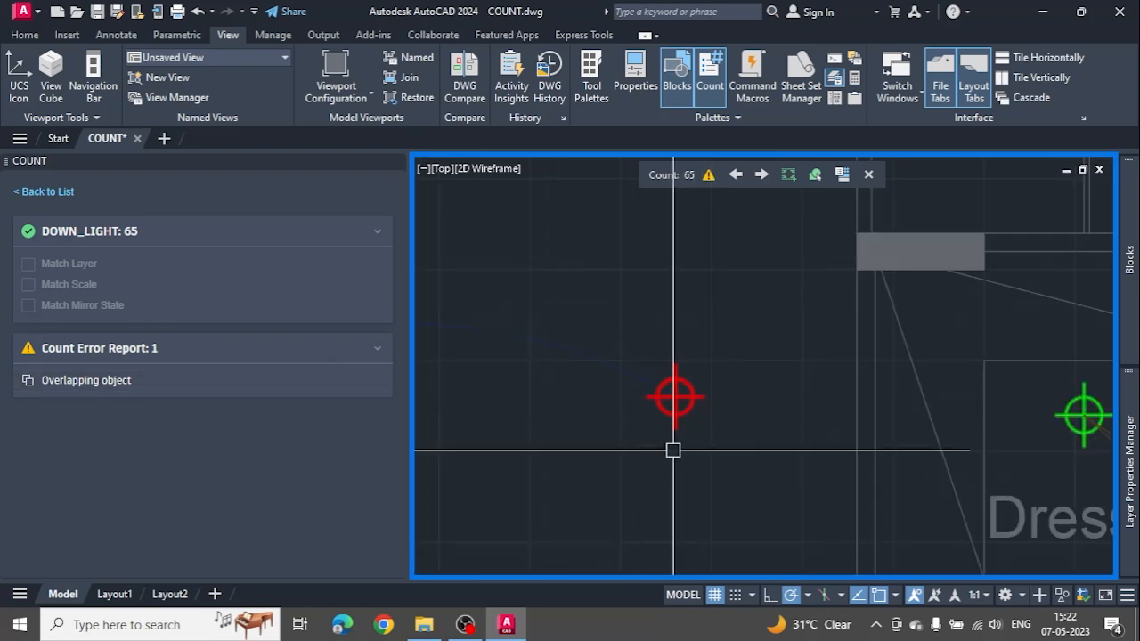
pyautogui.scroll(-3, 713, 441)
pyautogui.scroll(10, 705, 445)
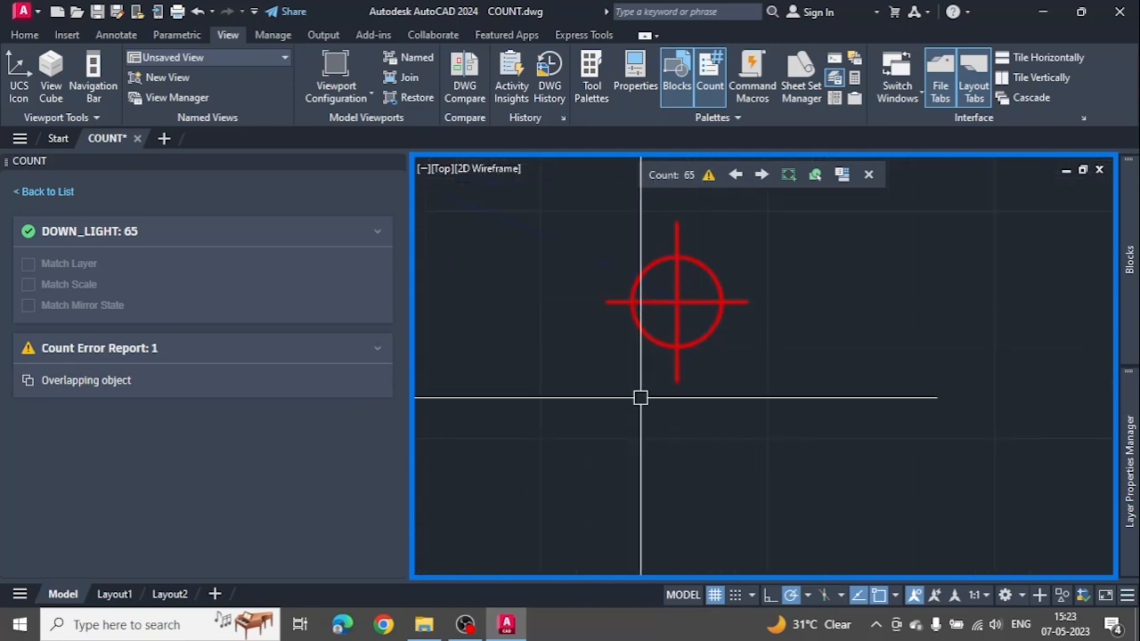
pyautogui.scroll(-8, 664, 406)
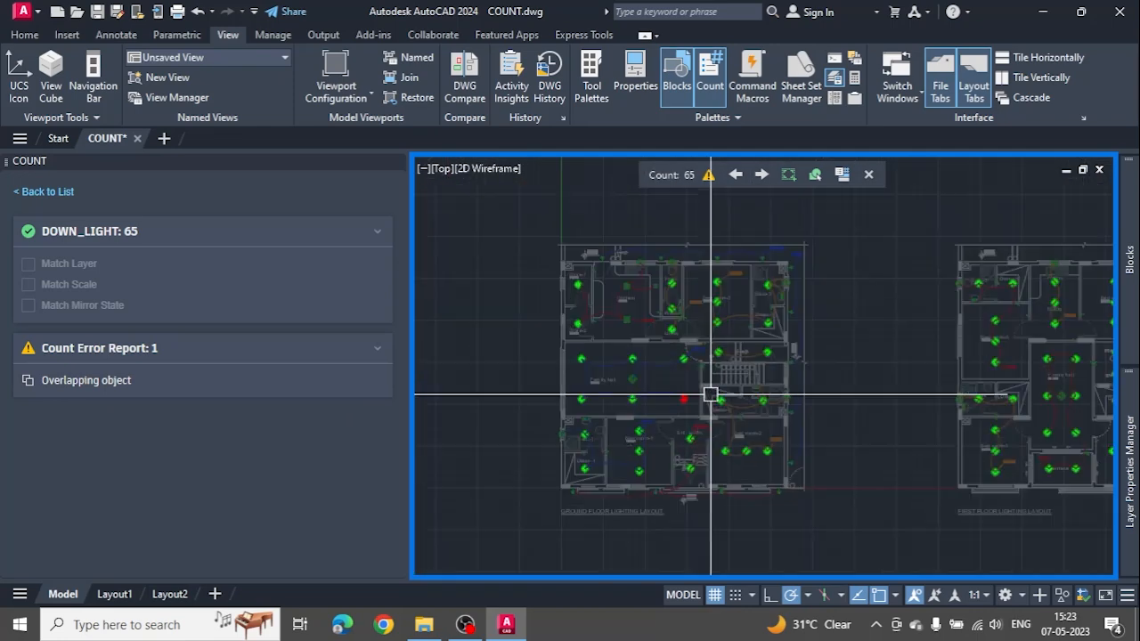
pyautogui.scroll(2, 1009, 482)
pyautogui.scroll(-3, 606, 448)
pyautogui.scroll(1, 555, 432)
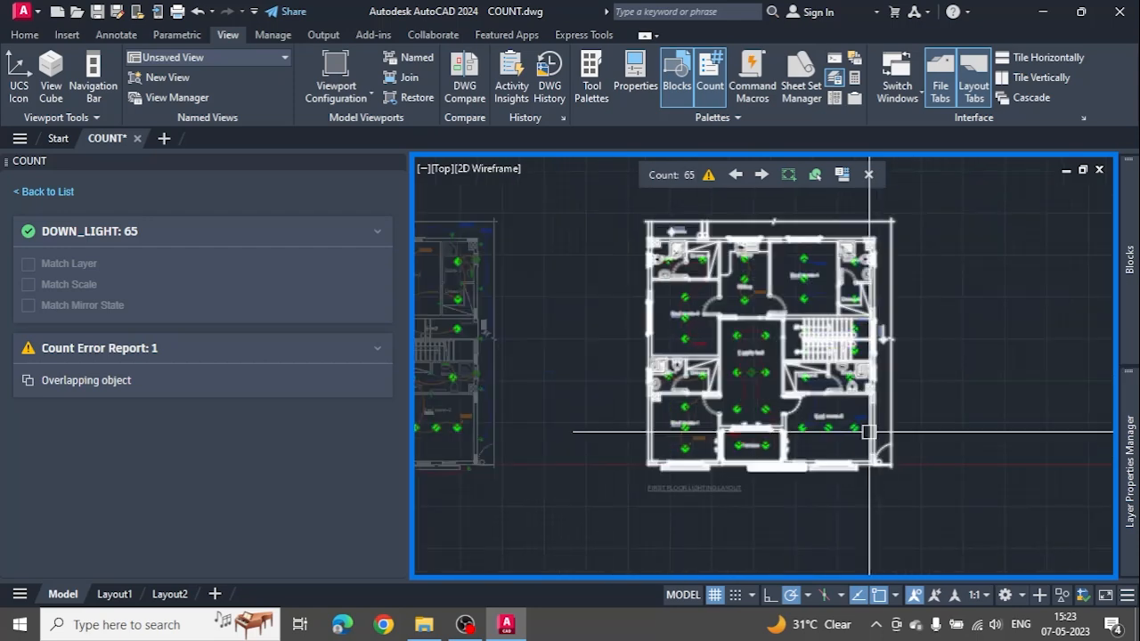
pyautogui.scroll(8, 804, 389)
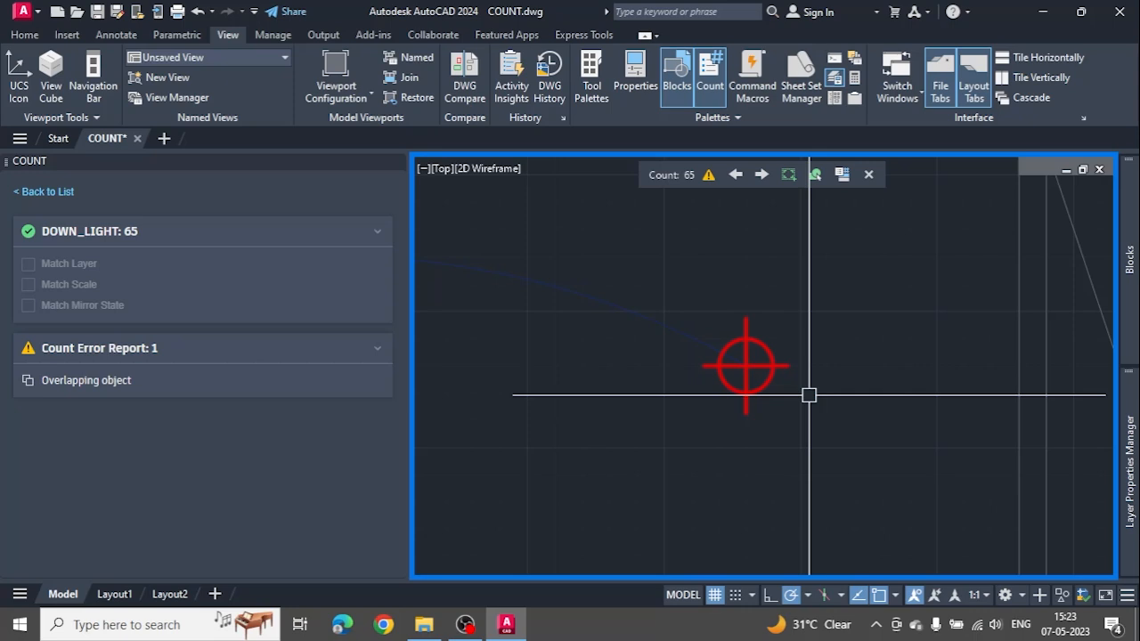
# Close the DOWN_LIGHT count display, return to the full count list and save the drawing.
pyautogui.click(868, 175)
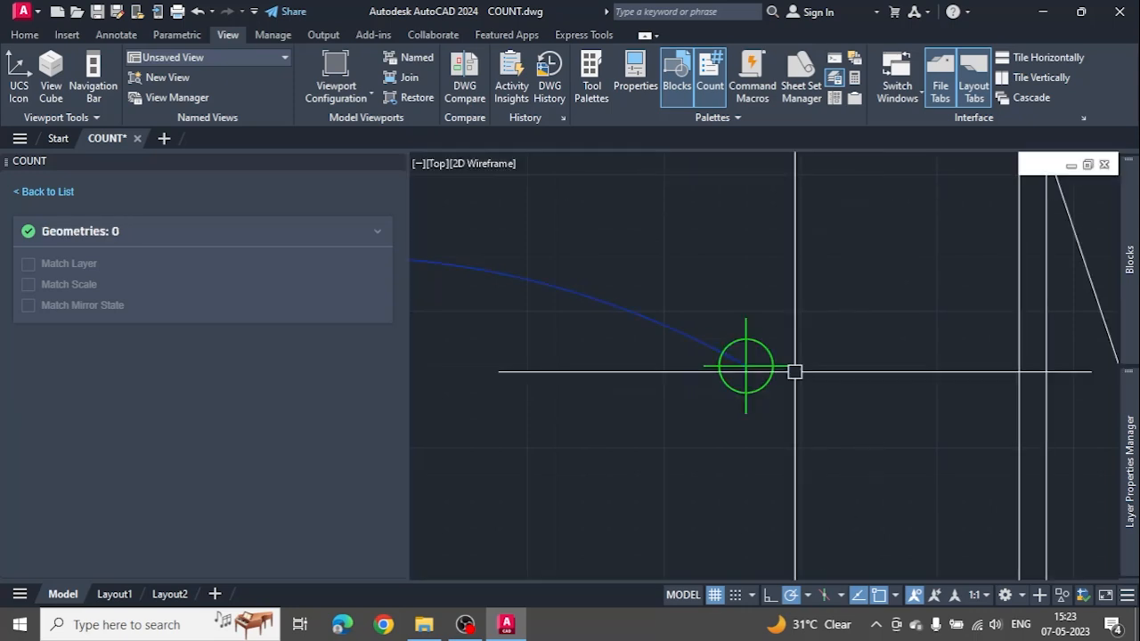
pyautogui.click(791, 369)
pyautogui.press('Escape')
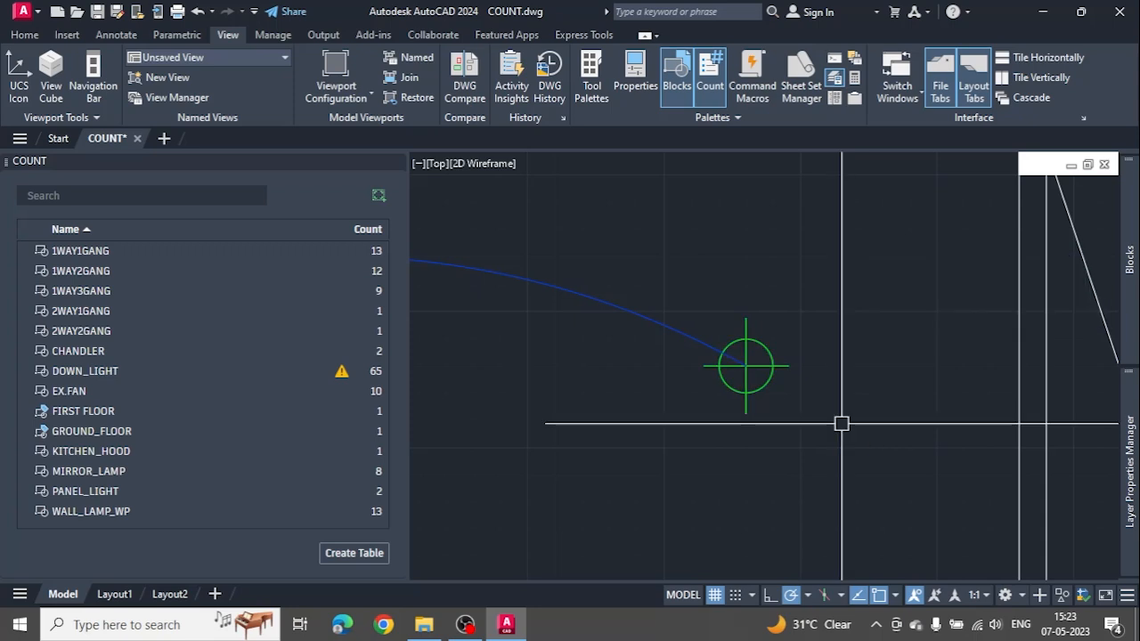
pyautogui.hotkey('ctrl', 's')
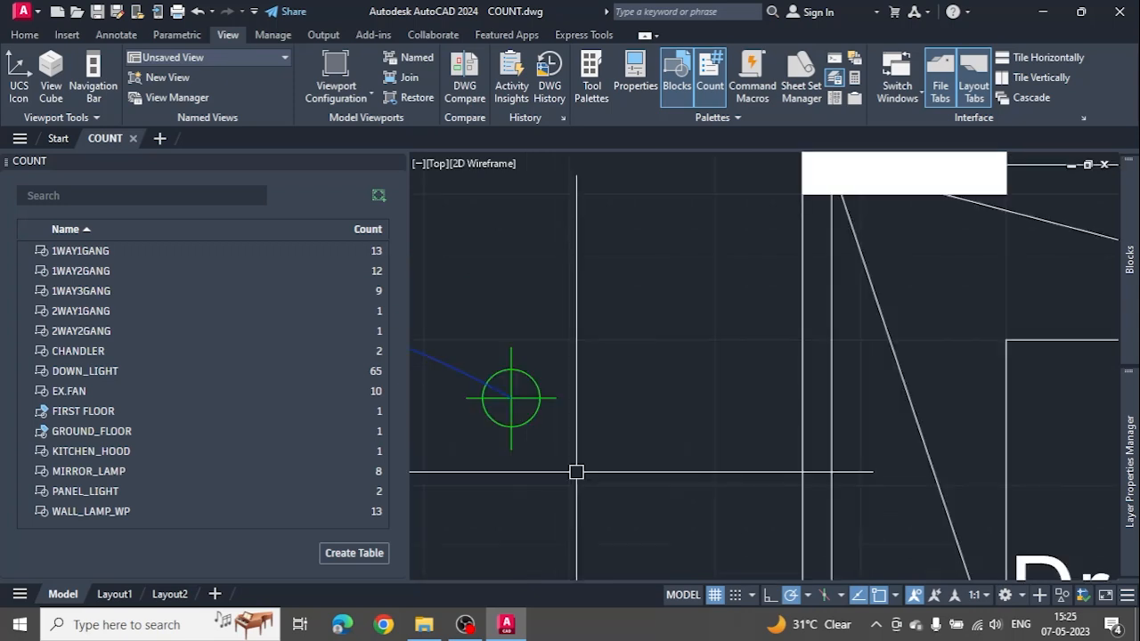
# Copy the Family hall down light horizontally into the empty space between it and the Dress-2 wall.
pyautogui.click(510, 361)
pyautogui.write('C')
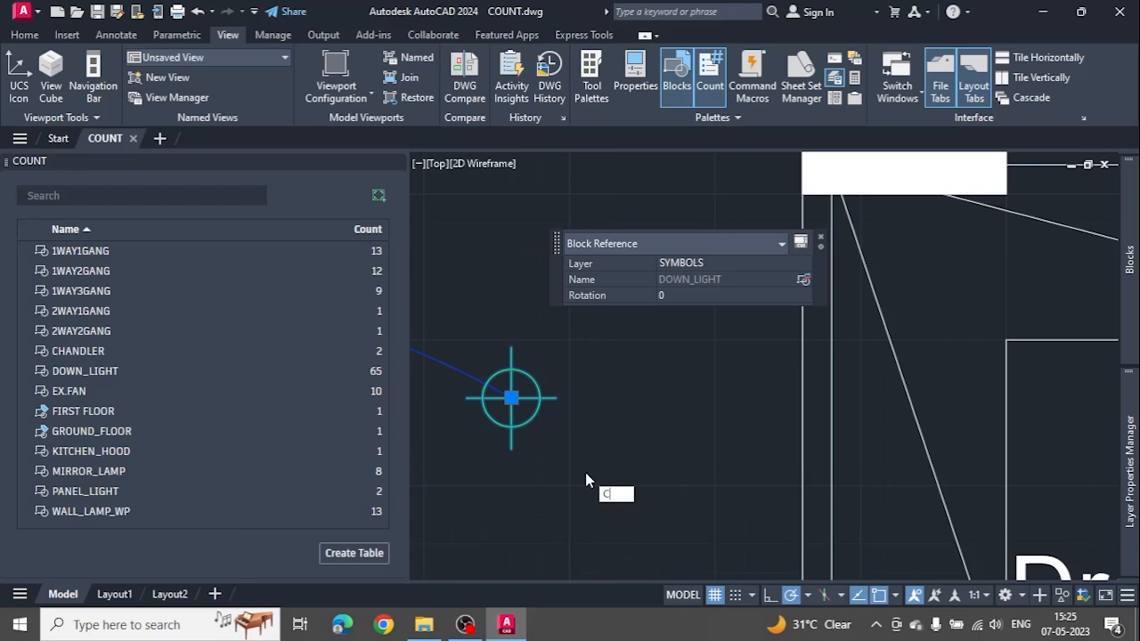
pyautogui.write('O')
pyautogui.press('Return')
pyautogui.click(561, 483)
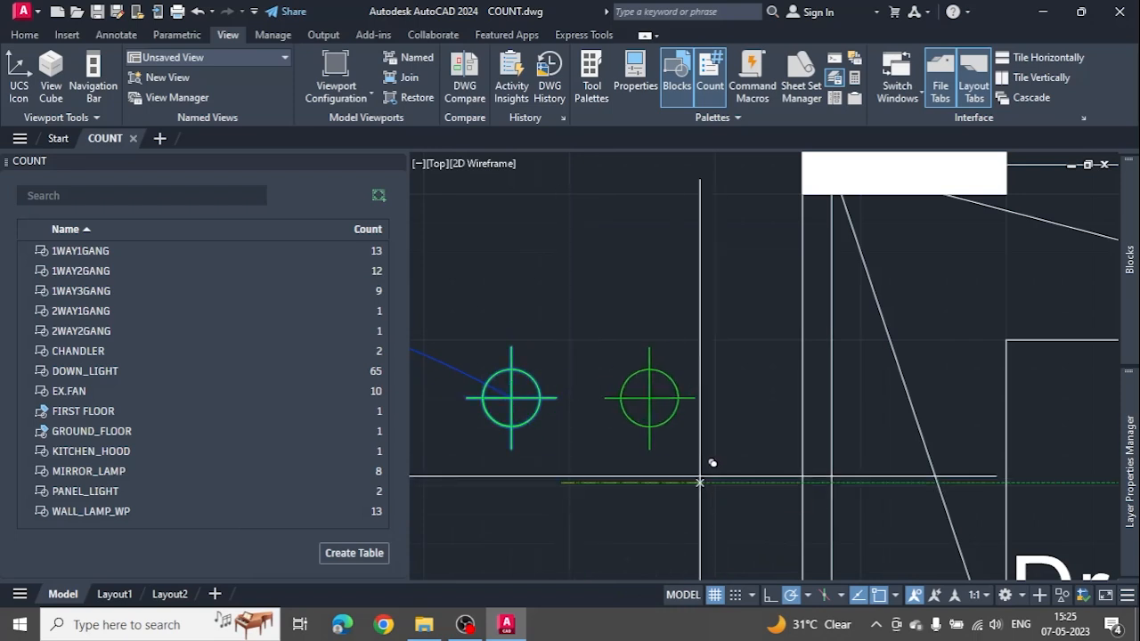
pyautogui.click(698, 473)
pyautogui.press('Escape')
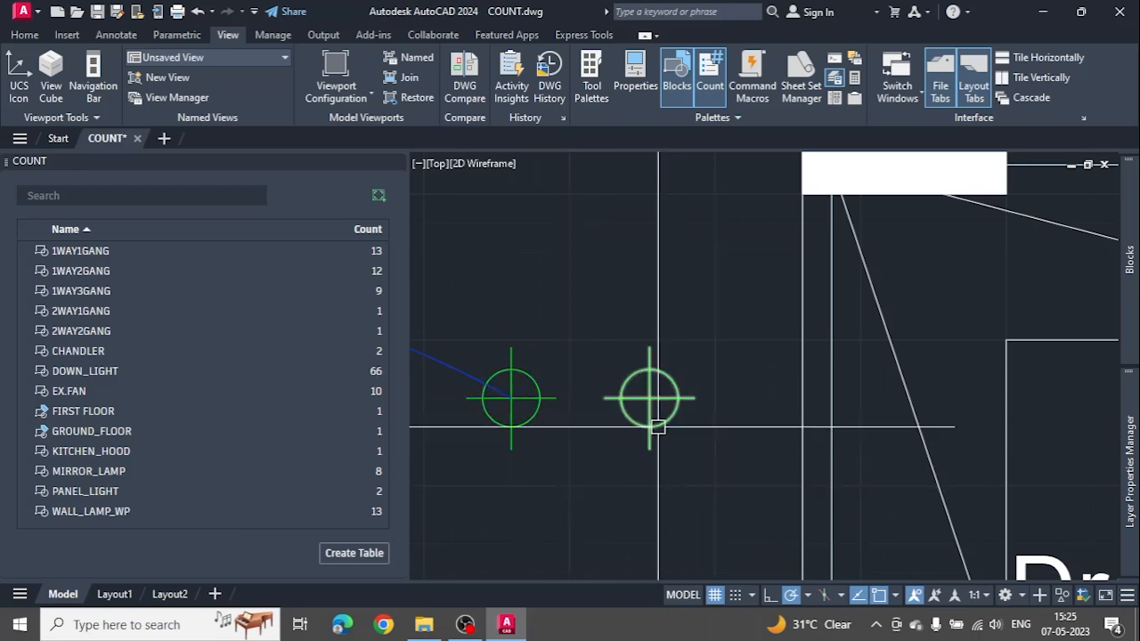
# Explode the copied down light beside the original and save the drawing.
pyautogui.click(669, 422)
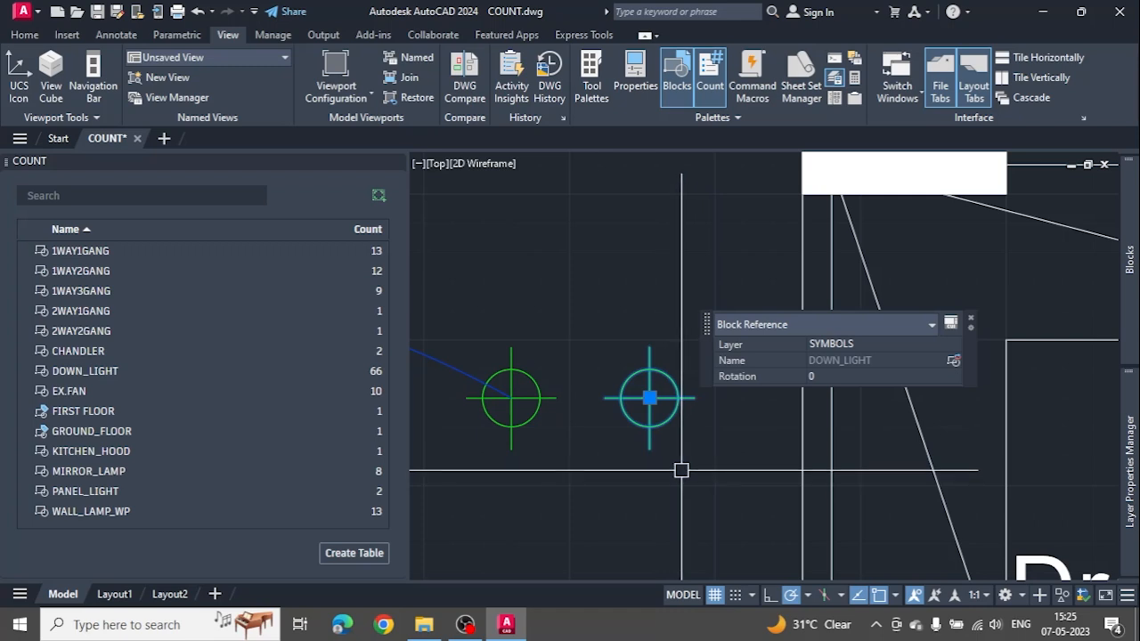
pyautogui.press('Escape')
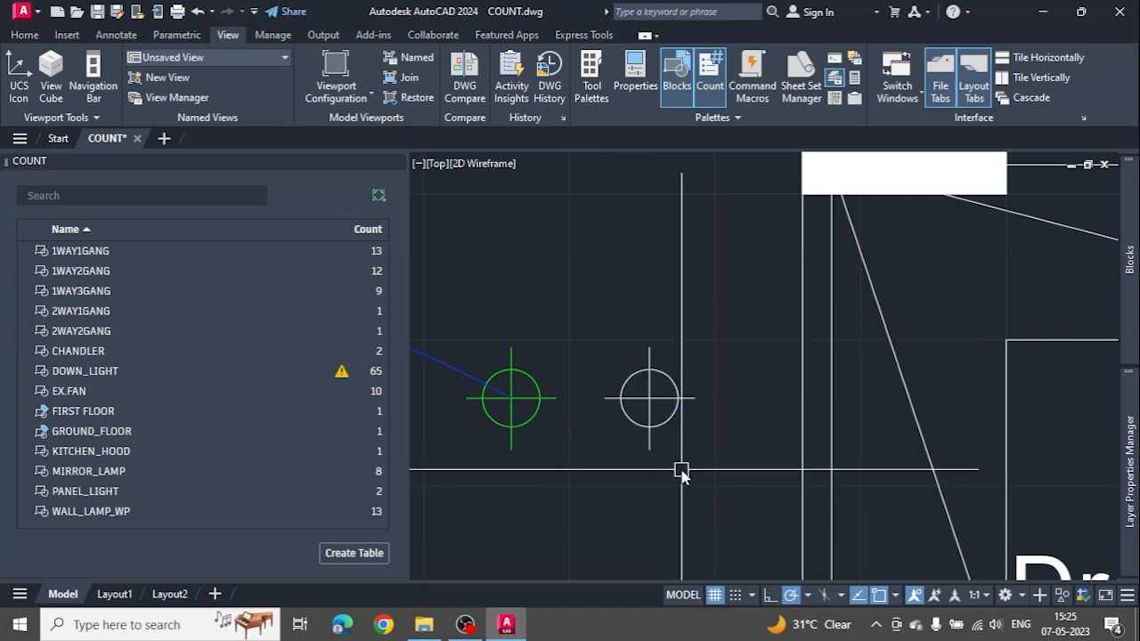
pyautogui.hotkey('ctrl', 's')
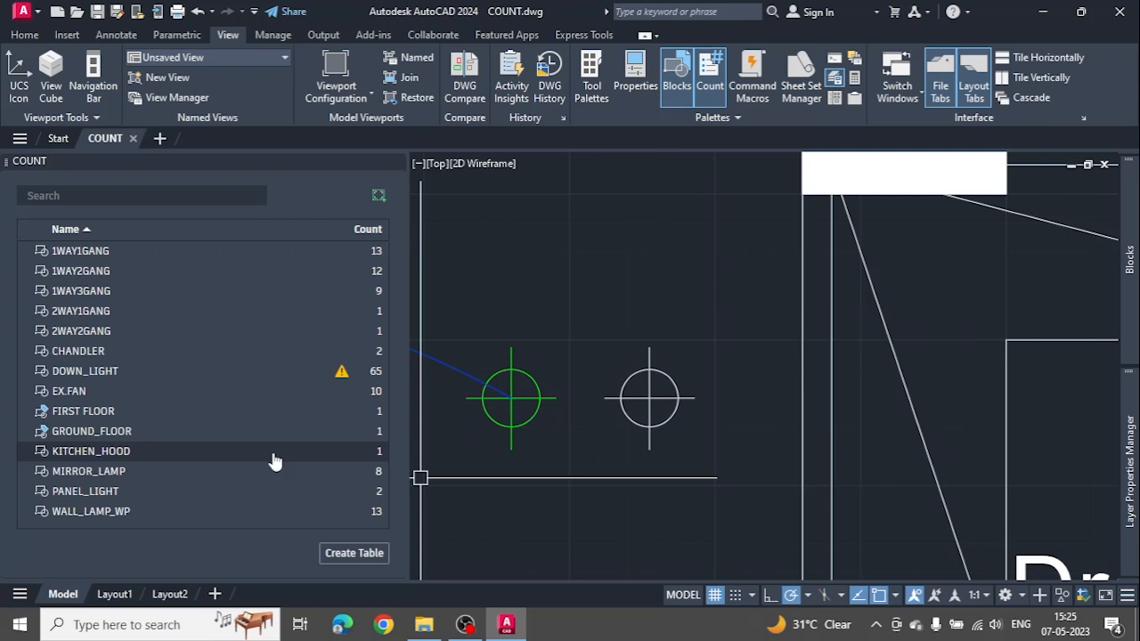
# Examine the DOWN_LIGHT count error report, locate the exploded block on the ground floor layout and close the count display.
pyautogui.click(341, 373)
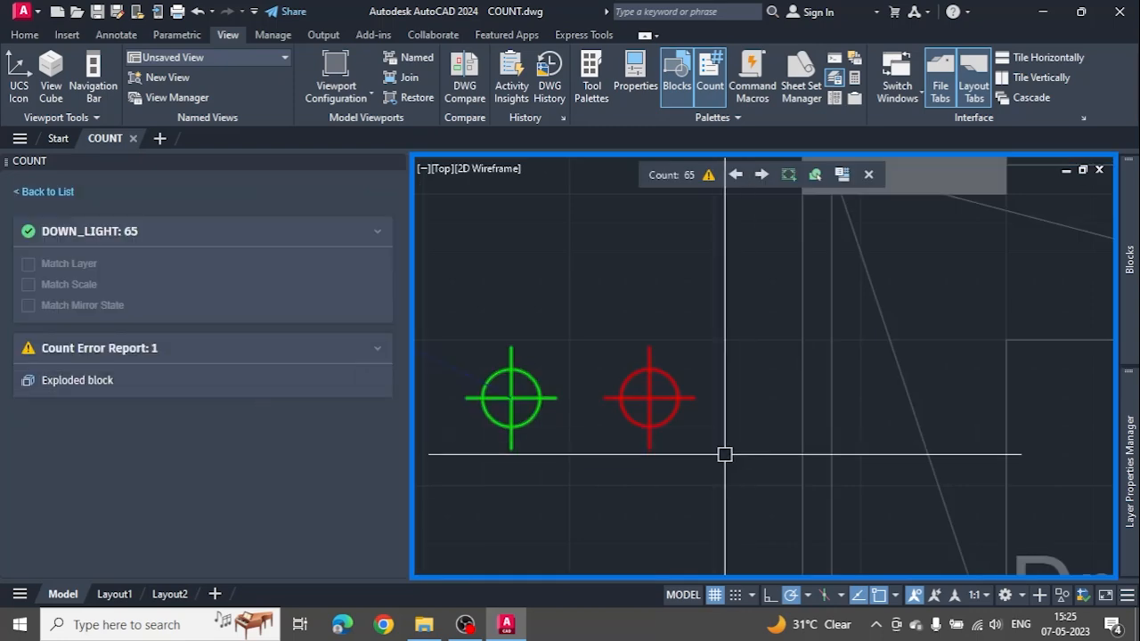
pyautogui.scroll(-10, 713, 462)
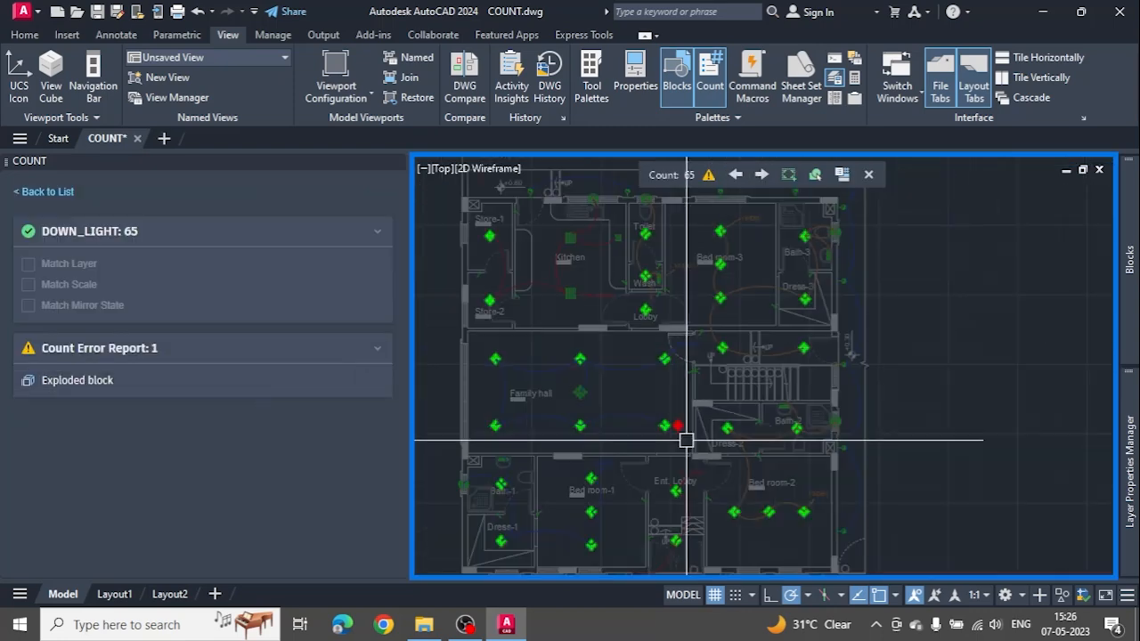
pyautogui.scroll(6, 553, 481)
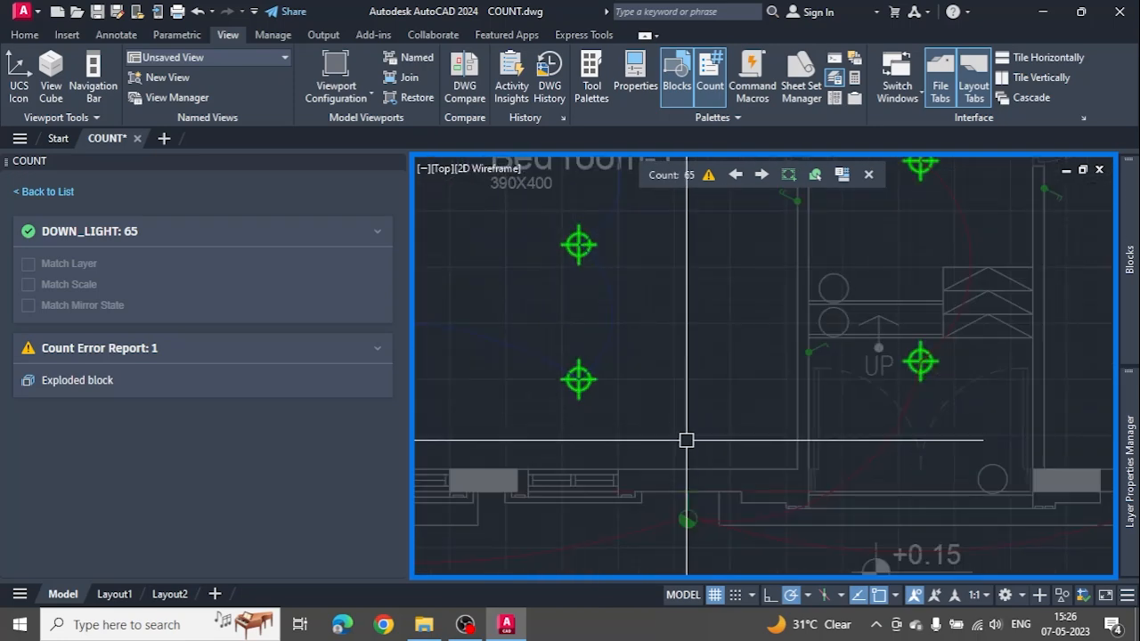
pyautogui.scroll(-5, 686, 440)
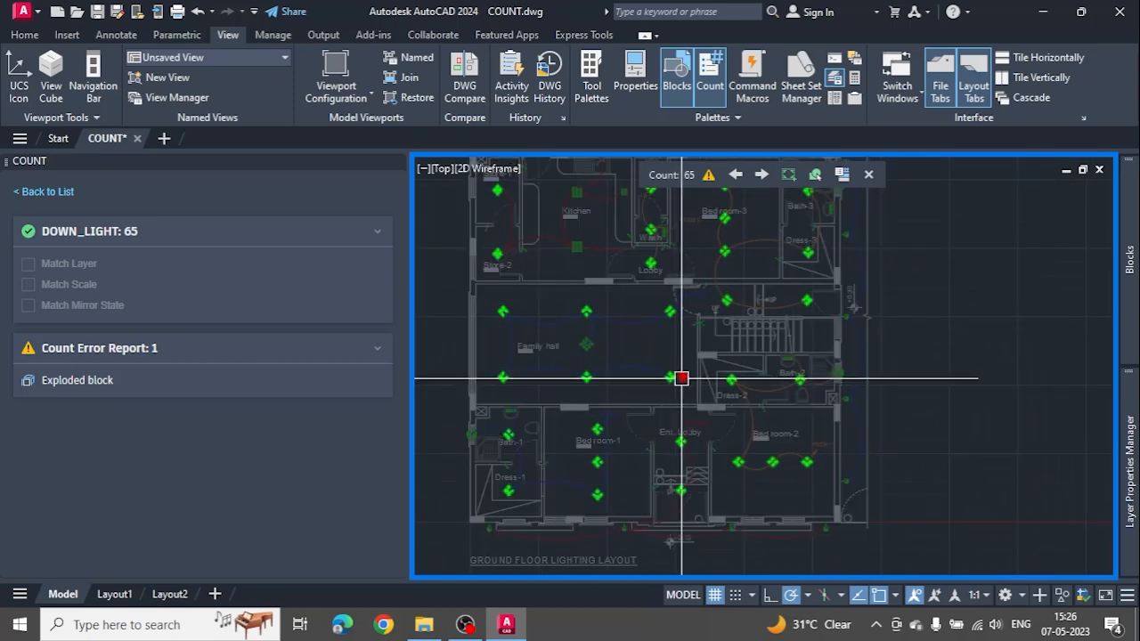
pyautogui.scroll(10, 687, 381)
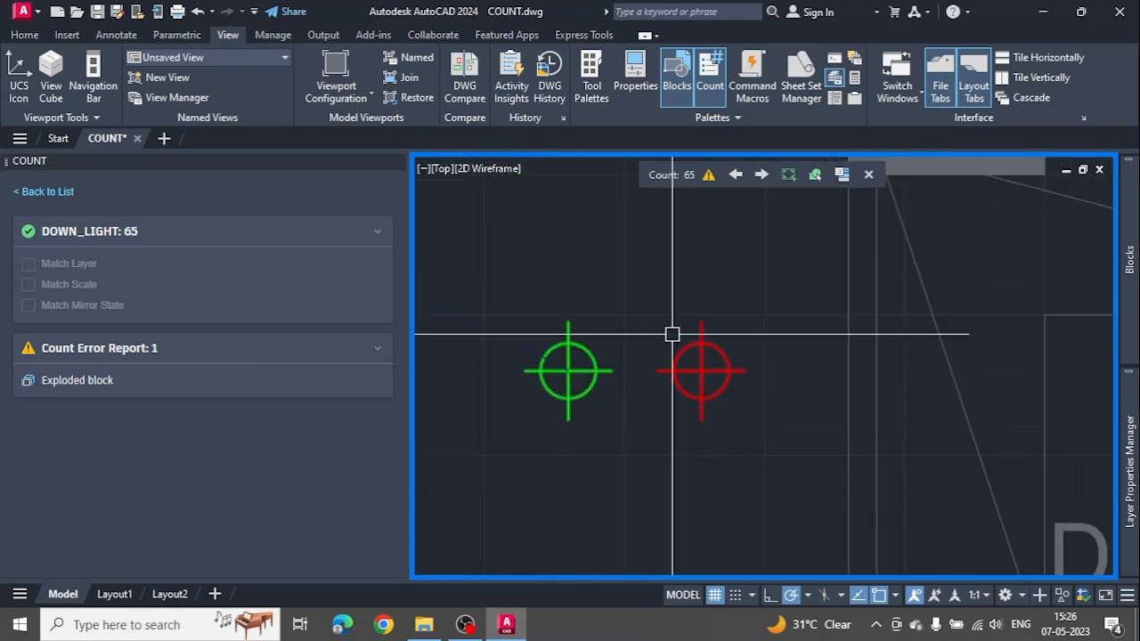
pyautogui.click(870, 175)
# Erase the exploded down light's circle and cross lines beside the original symbol.
pyautogui.click(730, 431)
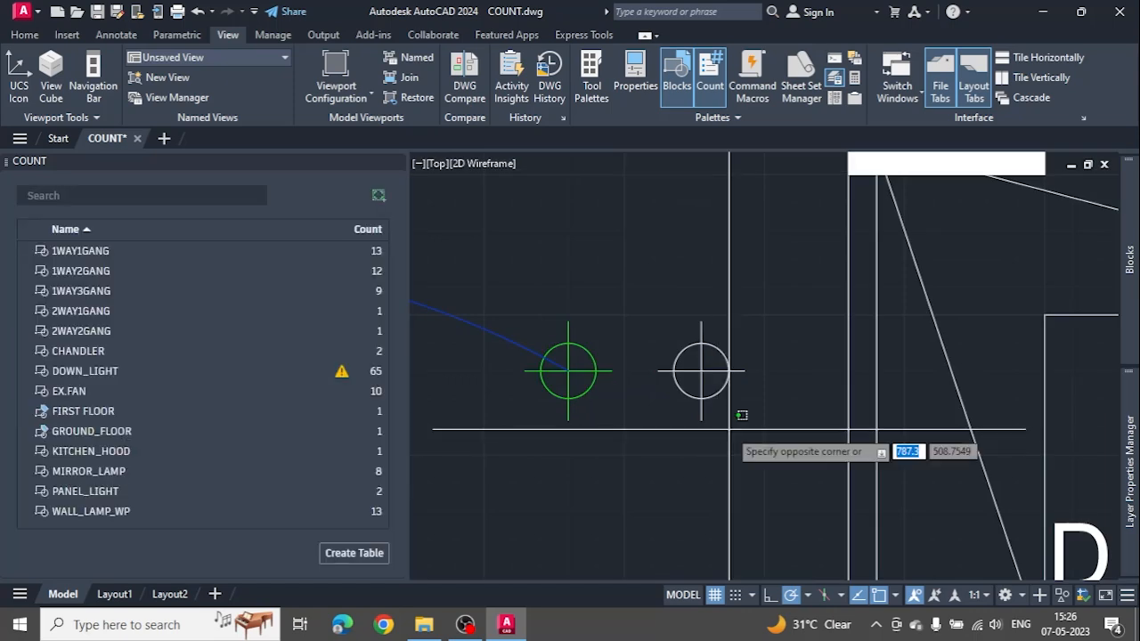
pyautogui.click(691, 350)
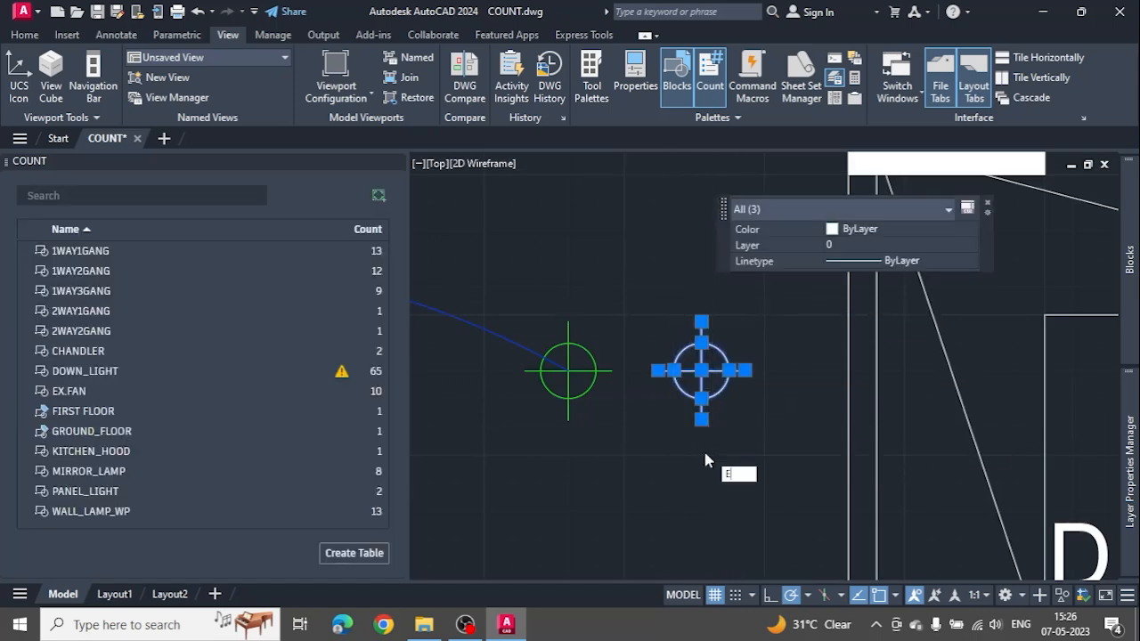
pyautogui.press('Delete')
# Make a new copy of the Family hall down light horizontally beside the original and save the drawing.
pyautogui.click(609, 372)
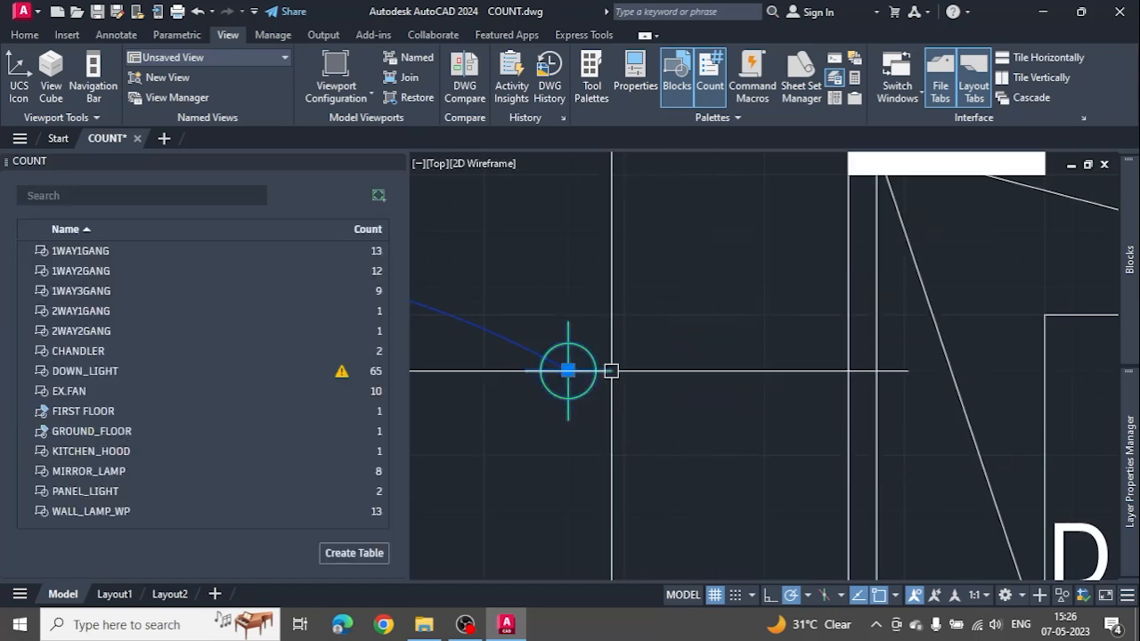
pyautogui.write('CO')
pyautogui.press('Return')
pyautogui.click(596, 479)
pyautogui.click(722, 479)
pyautogui.press('Escape')
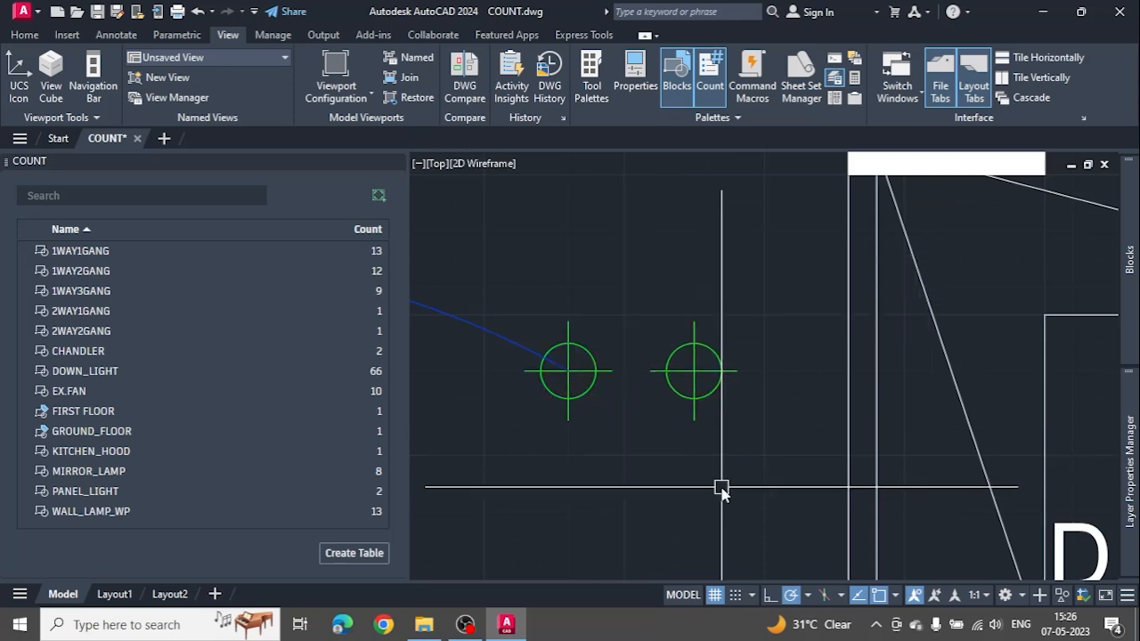
pyautogui.hotkey('ctrl', 's')
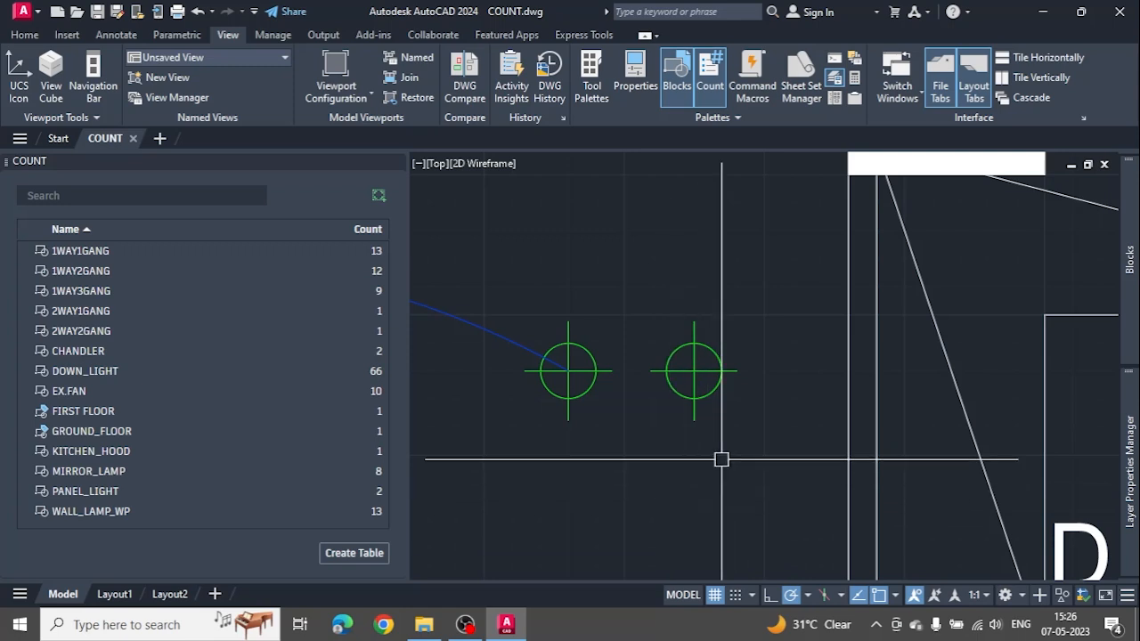
# Explode the new down light copy into separate lines and a circle.
pyautogui.click(712, 389)
pyautogui.press('x')
pyautogui.press('Return')
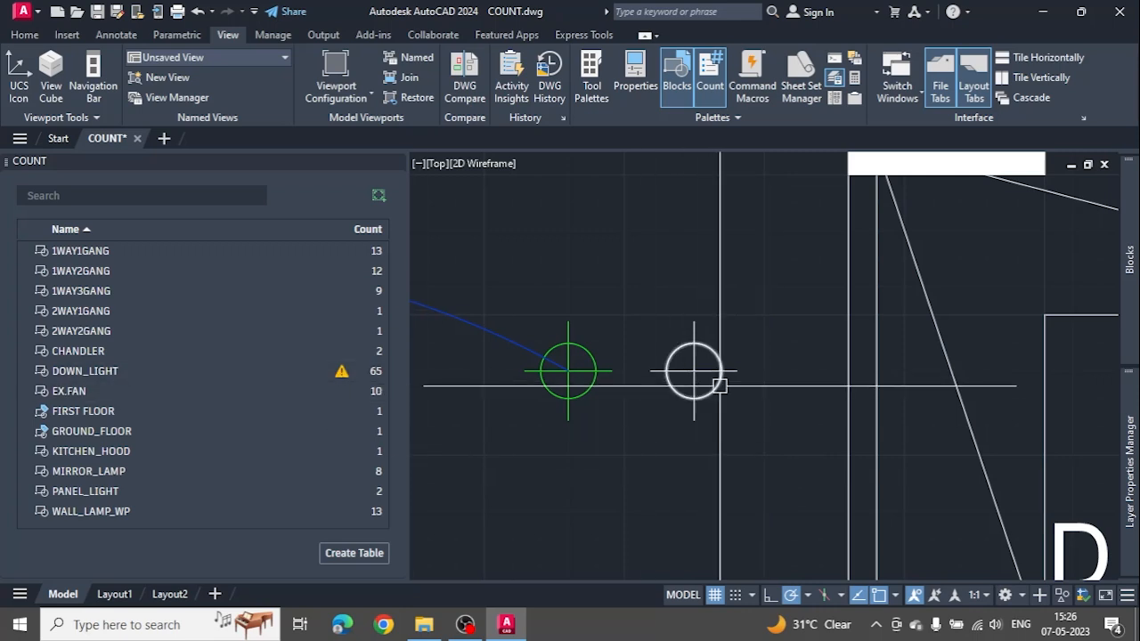
# Convert the exploded circle and cross lines into a block named TEST_BLOCK with its base point at the circle's centre.
pyautogui.scroll(2, 725, 413)
pyautogui.click(745, 435)
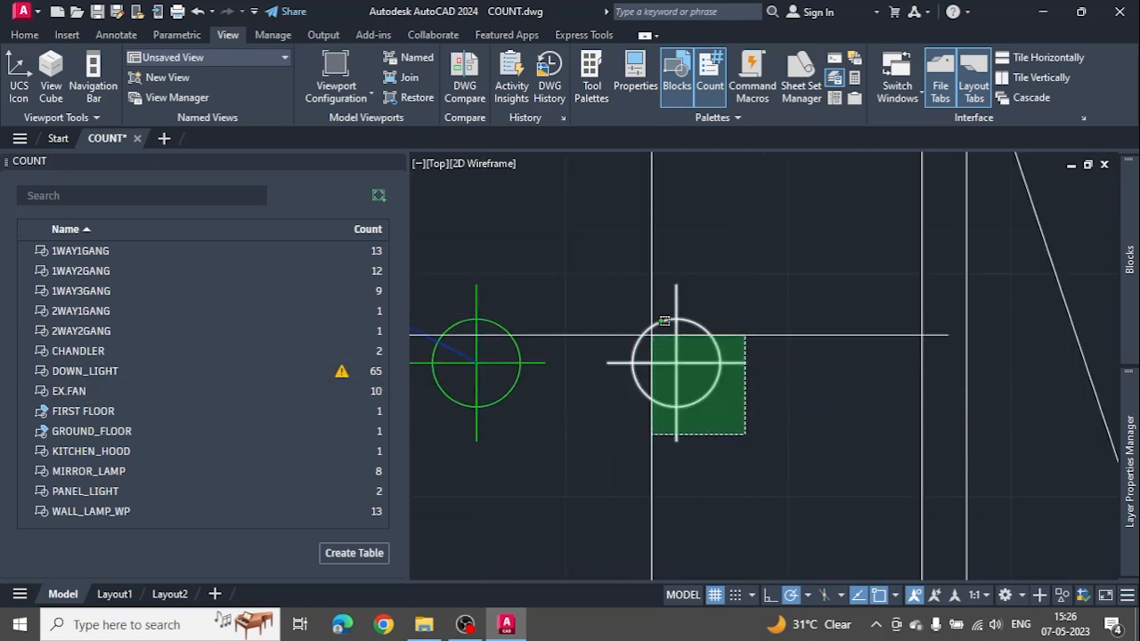
pyautogui.click(657, 288)
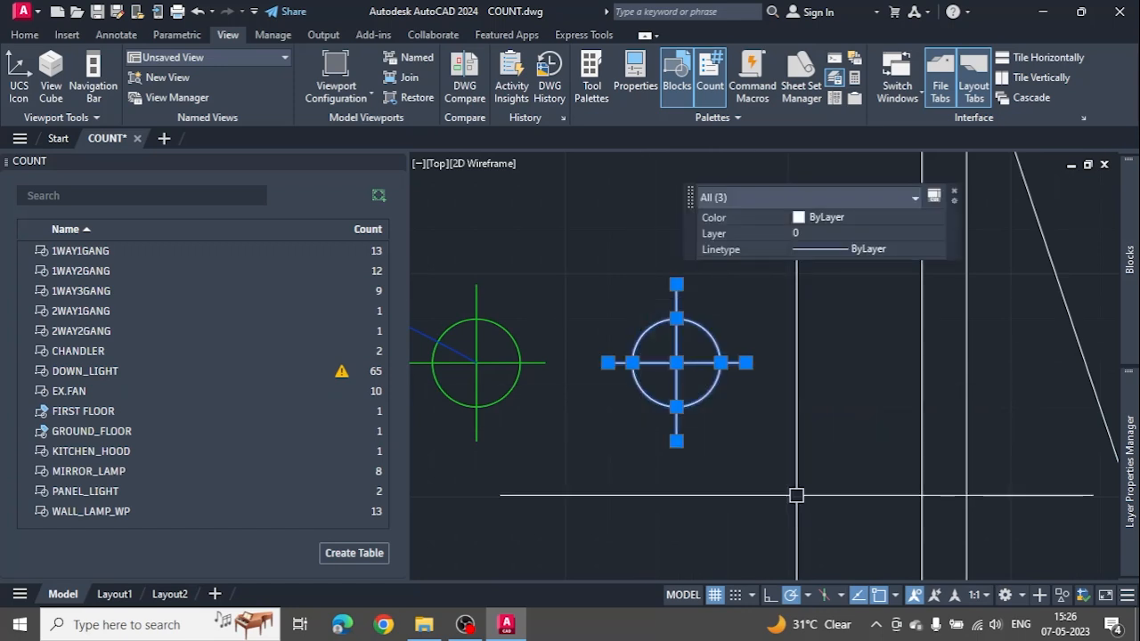
pyautogui.write('B')
pyautogui.press('Return')
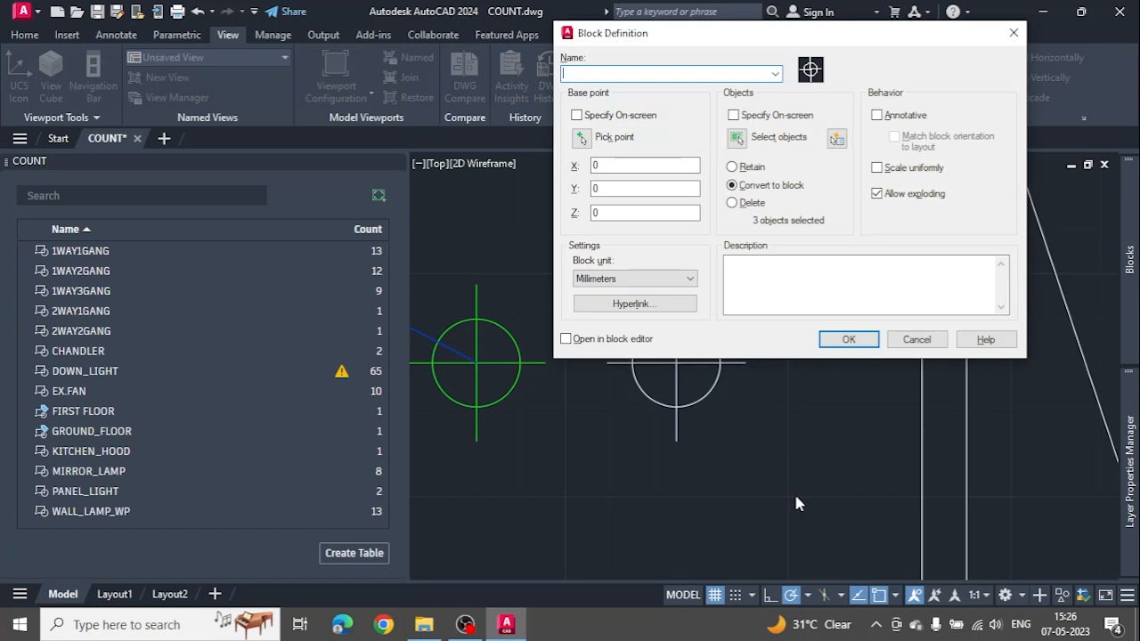
pyautogui.write('TEST_BLOCK')
pyautogui.click(581, 137)
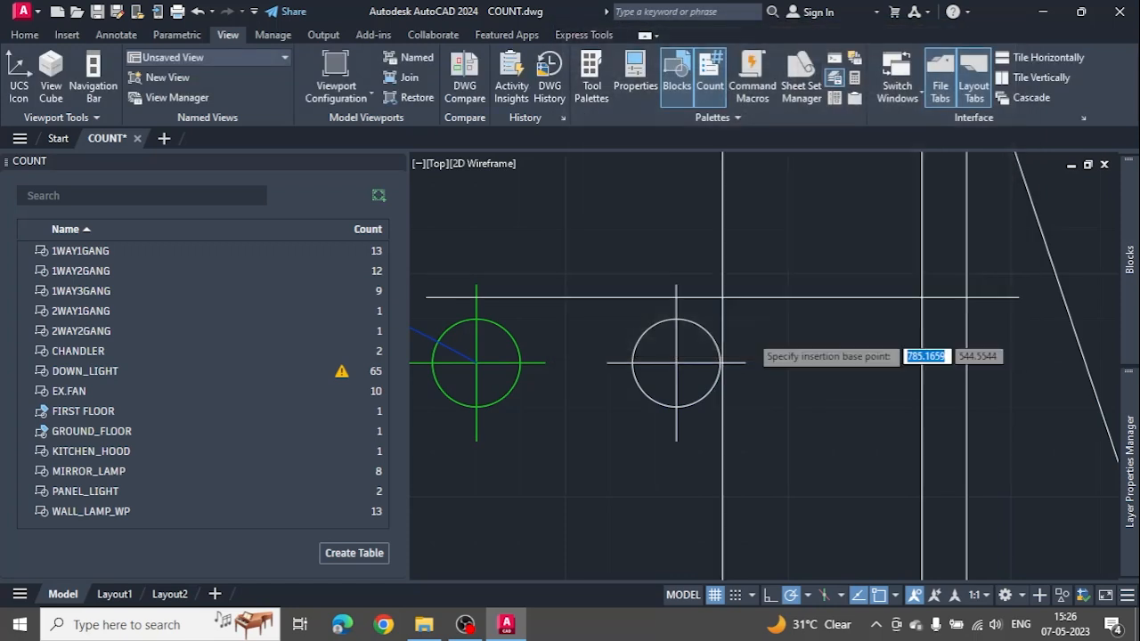
pyautogui.click(677, 363)
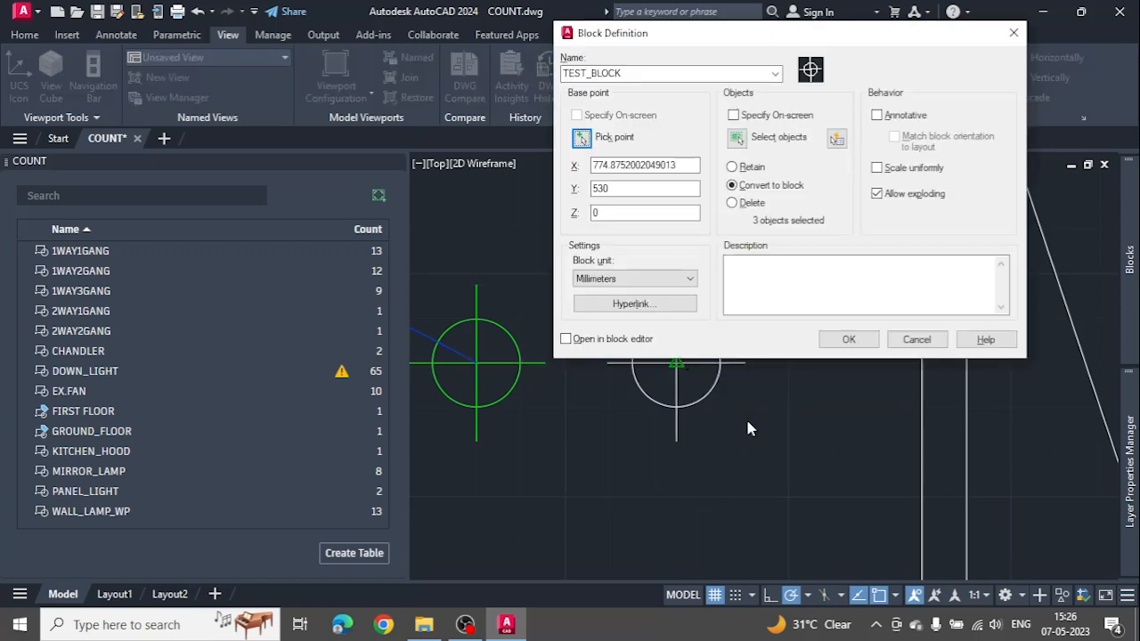
pyautogui.click(849, 339)
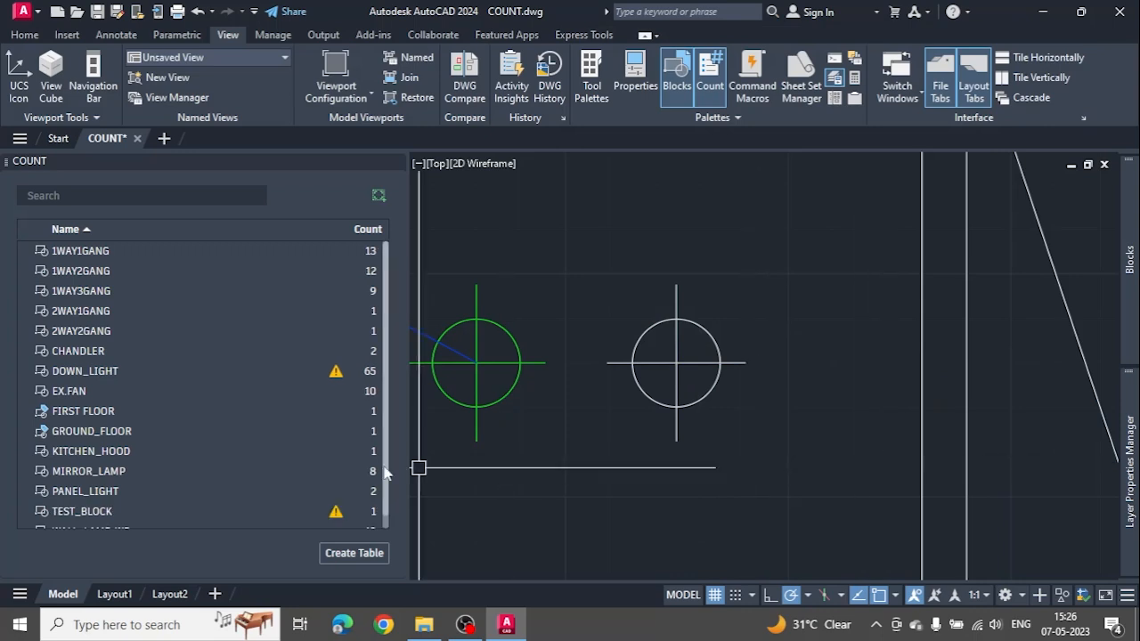
# Examine the count error reports of TEST_BLOCK and DOWN_LIGHT one after the other, ending the active count each time.
pyautogui.scroll(-1, 332, 469)
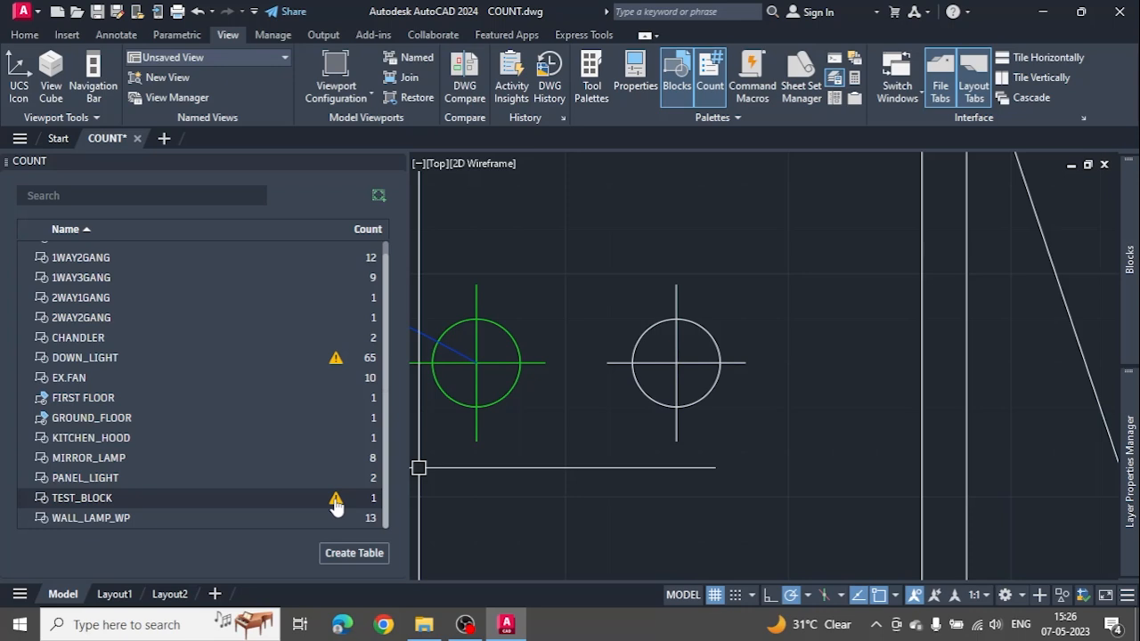
pyautogui.click(336, 500)
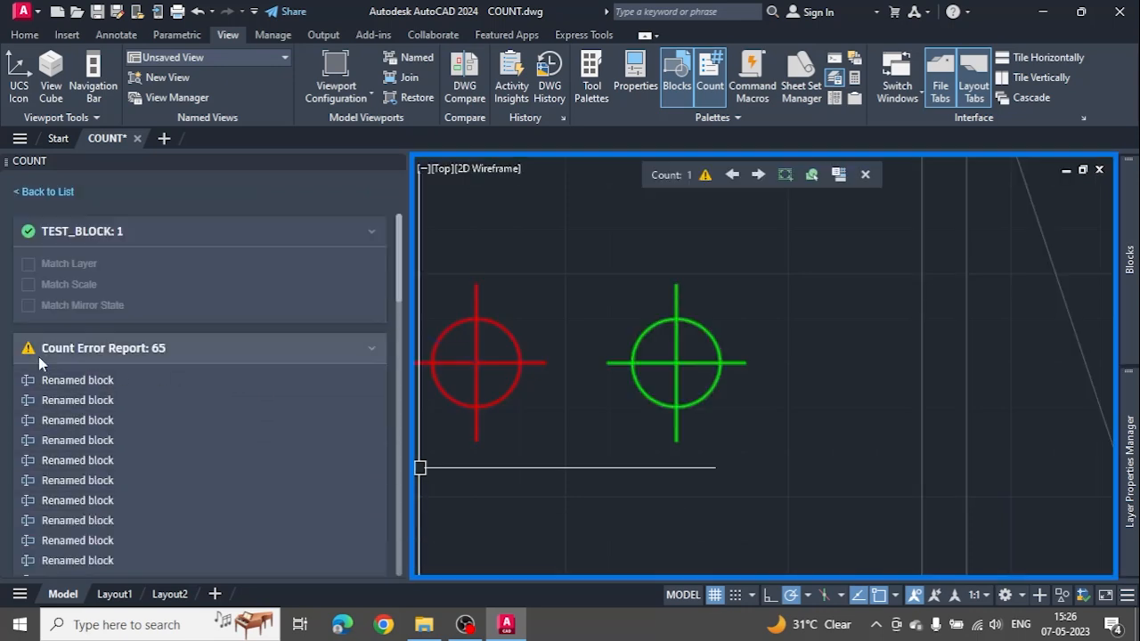
pyautogui.scroll(-3, 81, 361)
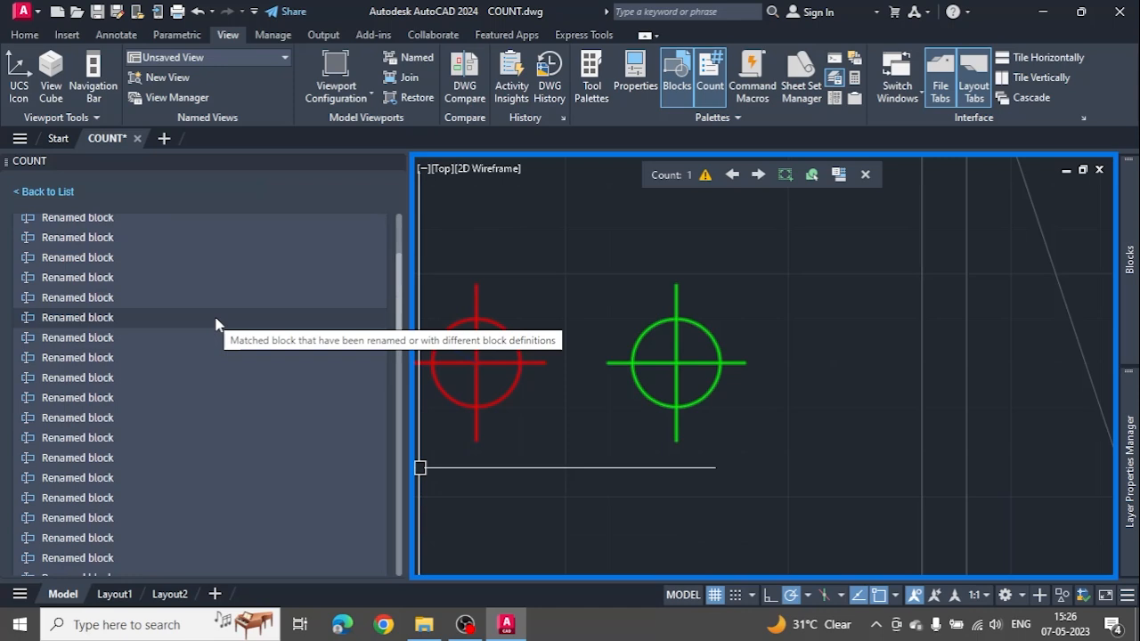
pyautogui.click(865, 176)
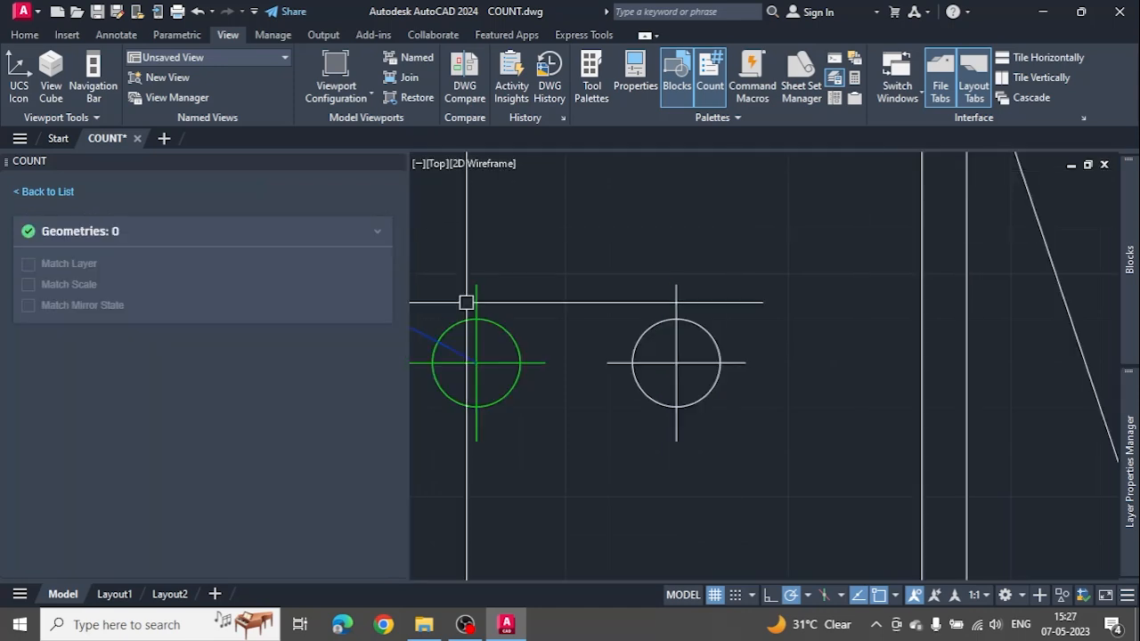
pyautogui.click(336, 367)
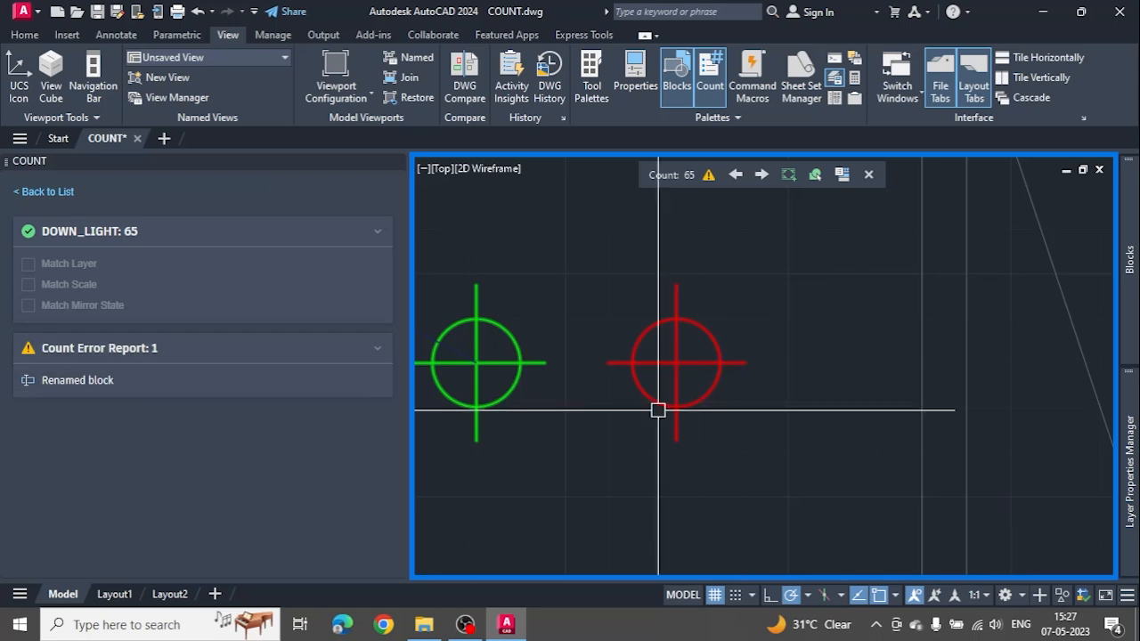
pyautogui.click(868, 175)
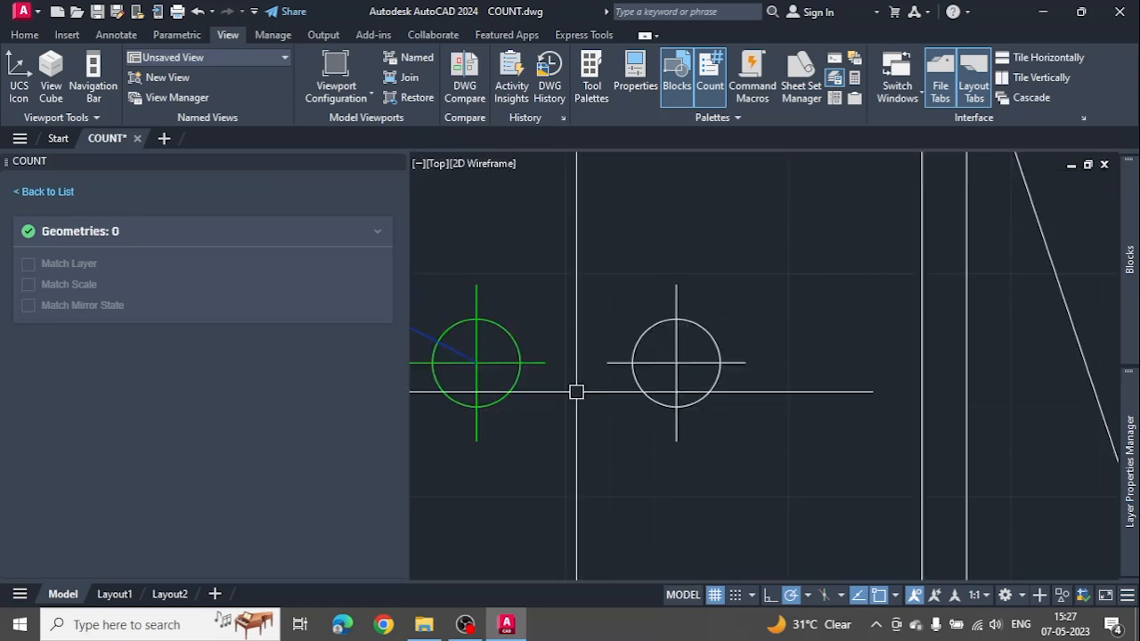
# Compare the block names in the quick properties of the original down light and the block beside it, leaving both deselected.
pyautogui.click(540, 359)
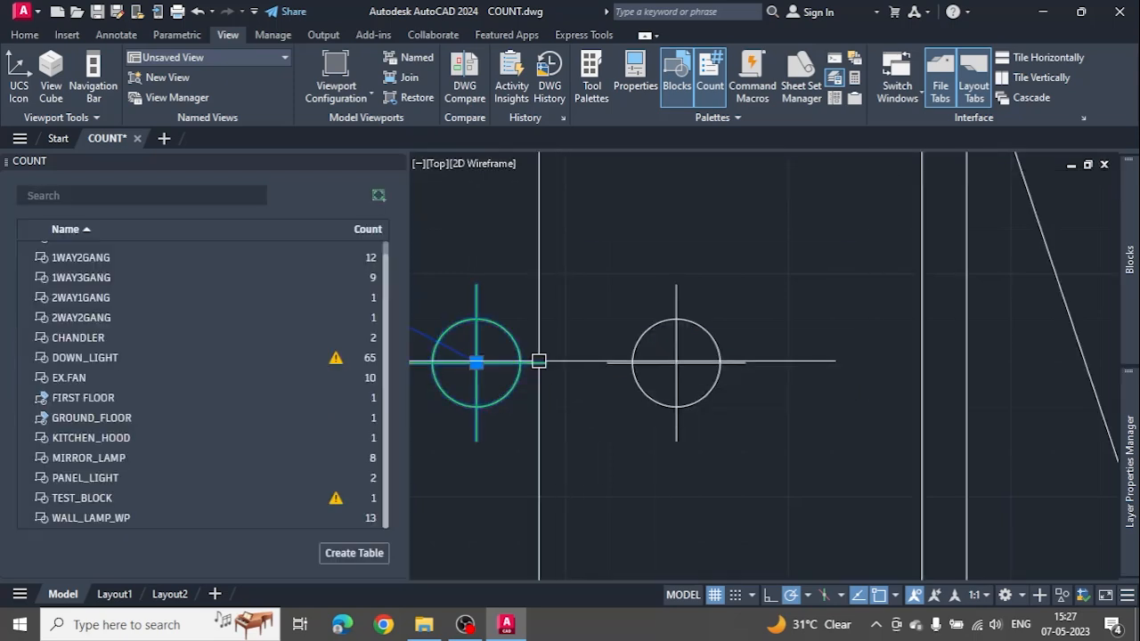
pyautogui.press('Escape')
pyautogui.click(739, 362)
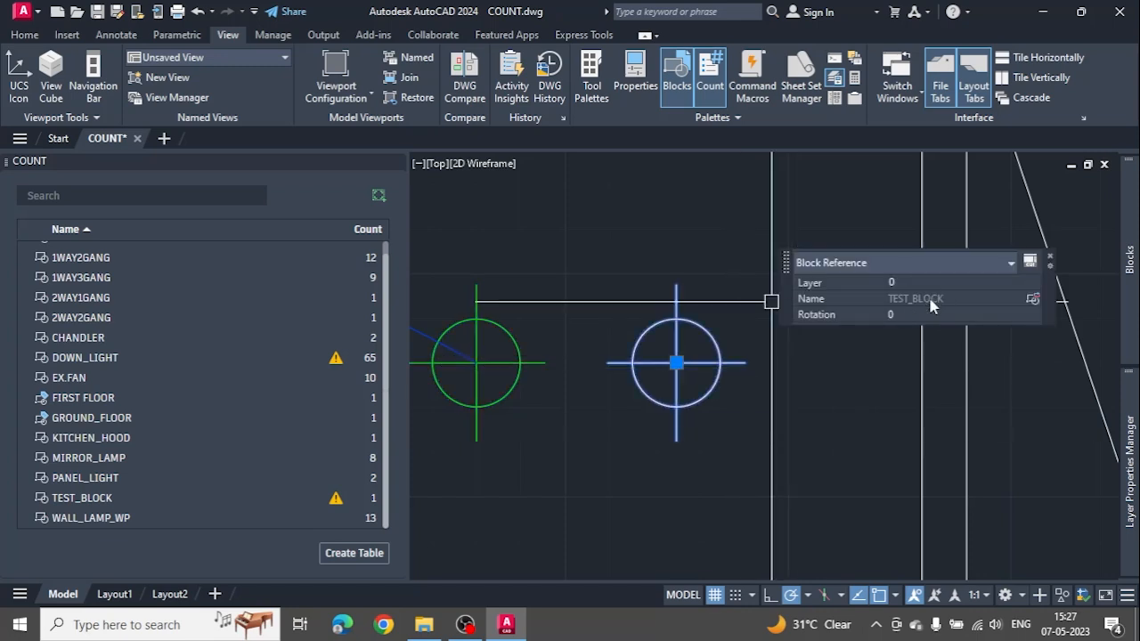
pyautogui.press('Escape')
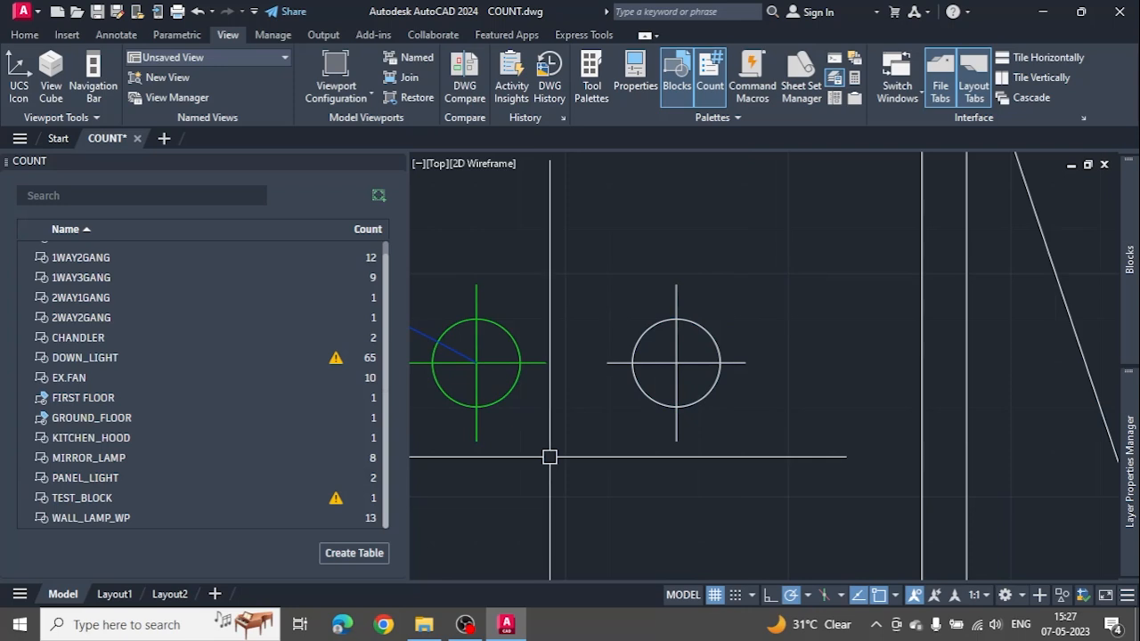
pyautogui.click(513, 383)
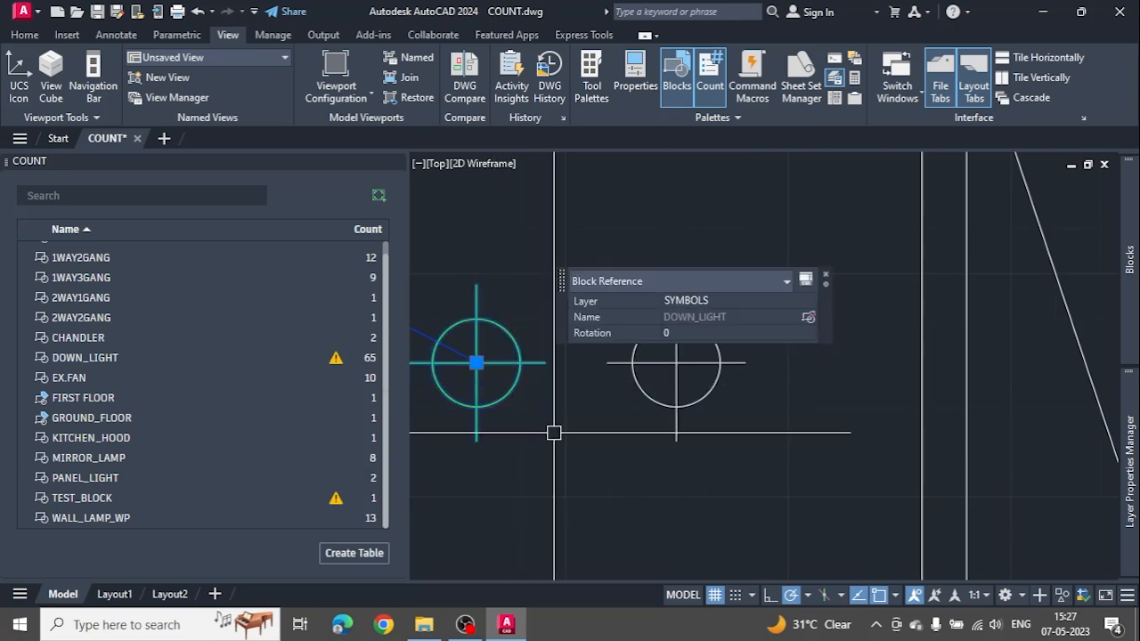
pyautogui.press('Escape')
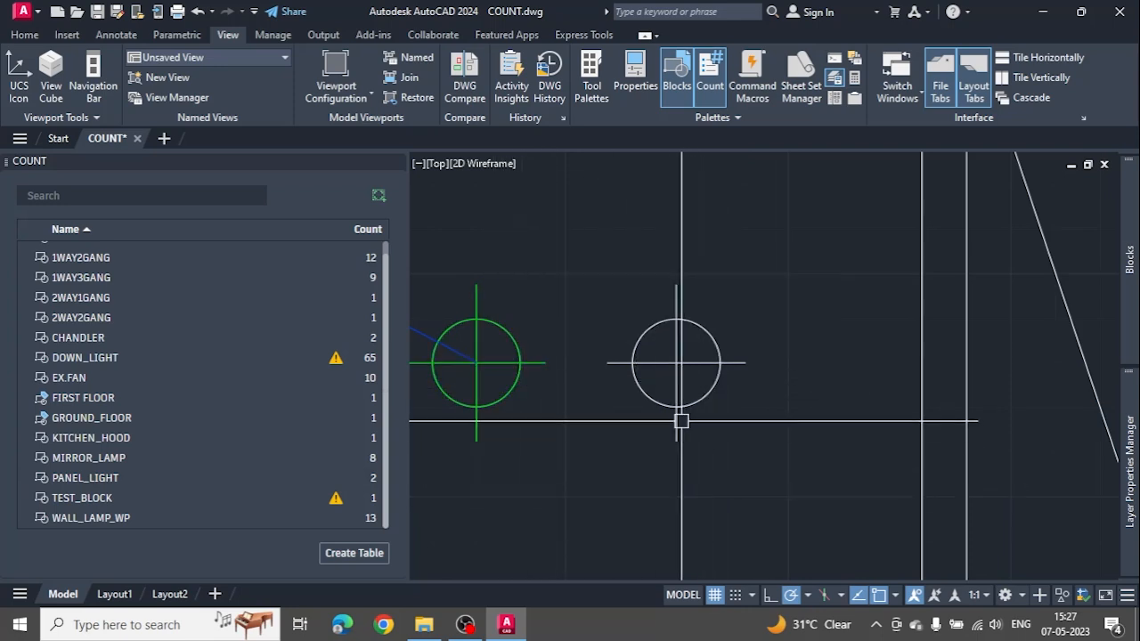
pyautogui.click(681, 420)
pyautogui.press('Escape')
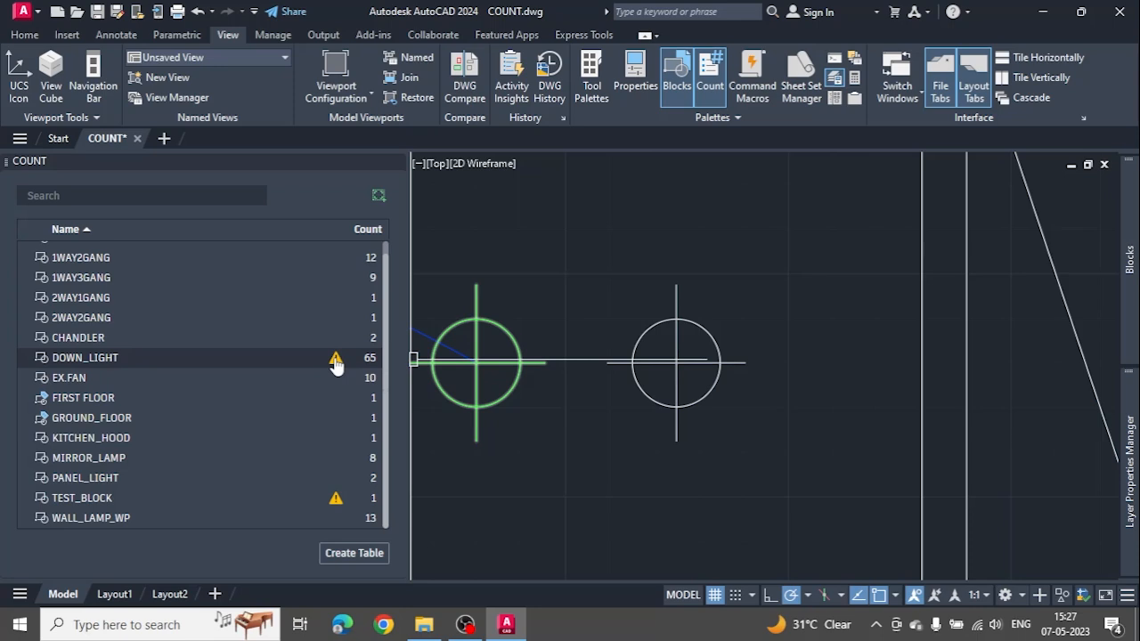
# Review the count error report of TEST_BLOCK once more, end its count and return to both floor lighting layouts.
pyautogui.click(336, 501)
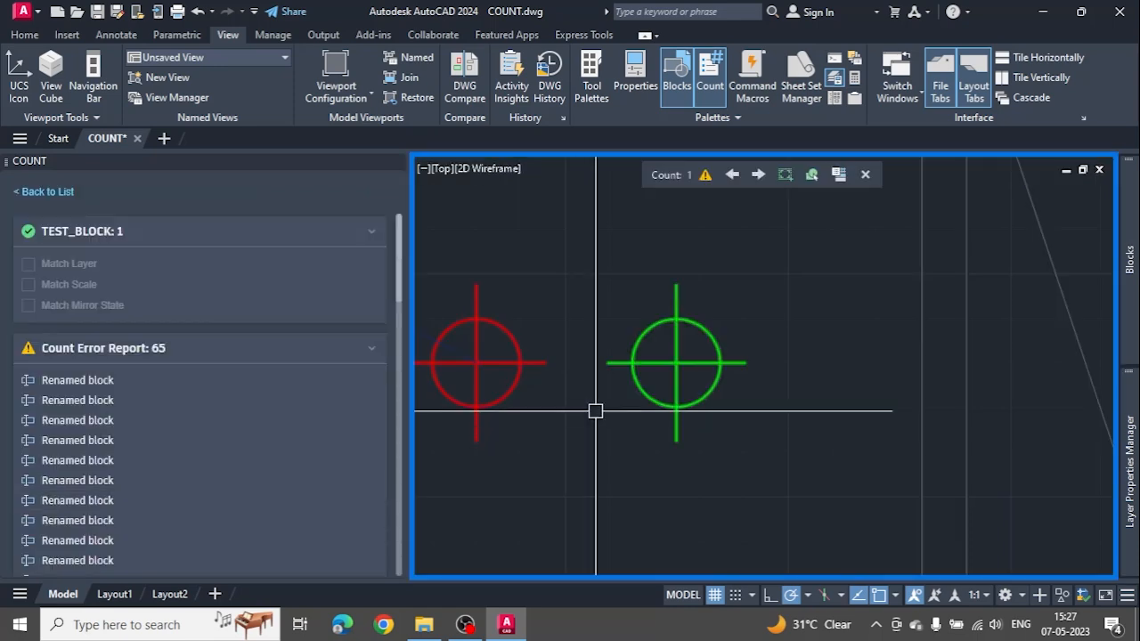
pyautogui.click(865, 175)
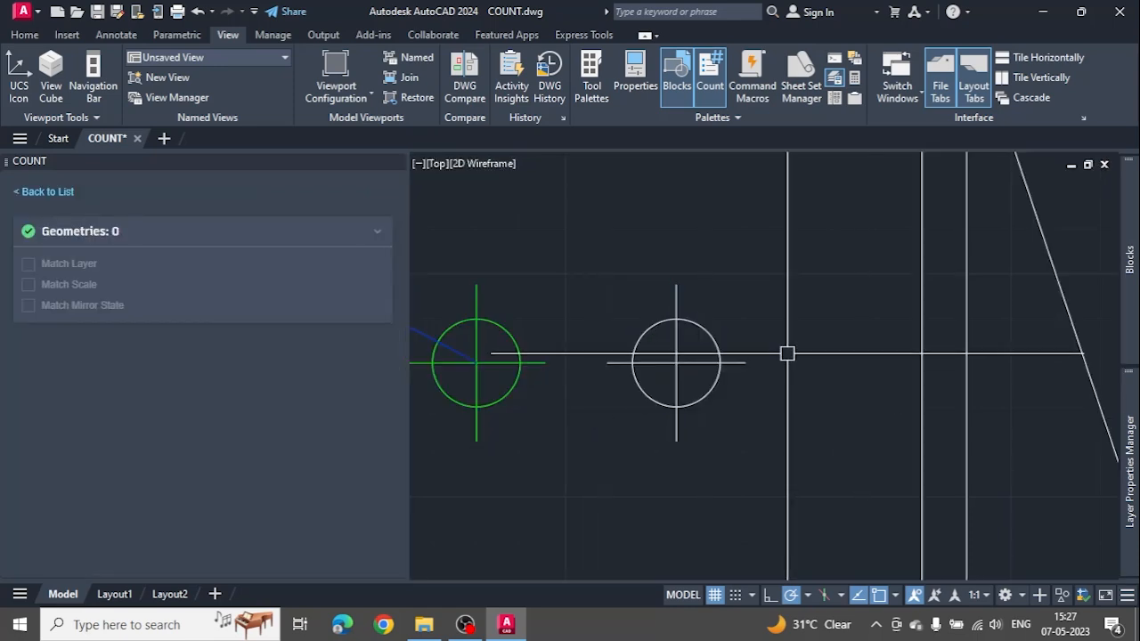
pyautogui.middleClick(787, 353)
pyautogui.middleClick(788, 353)
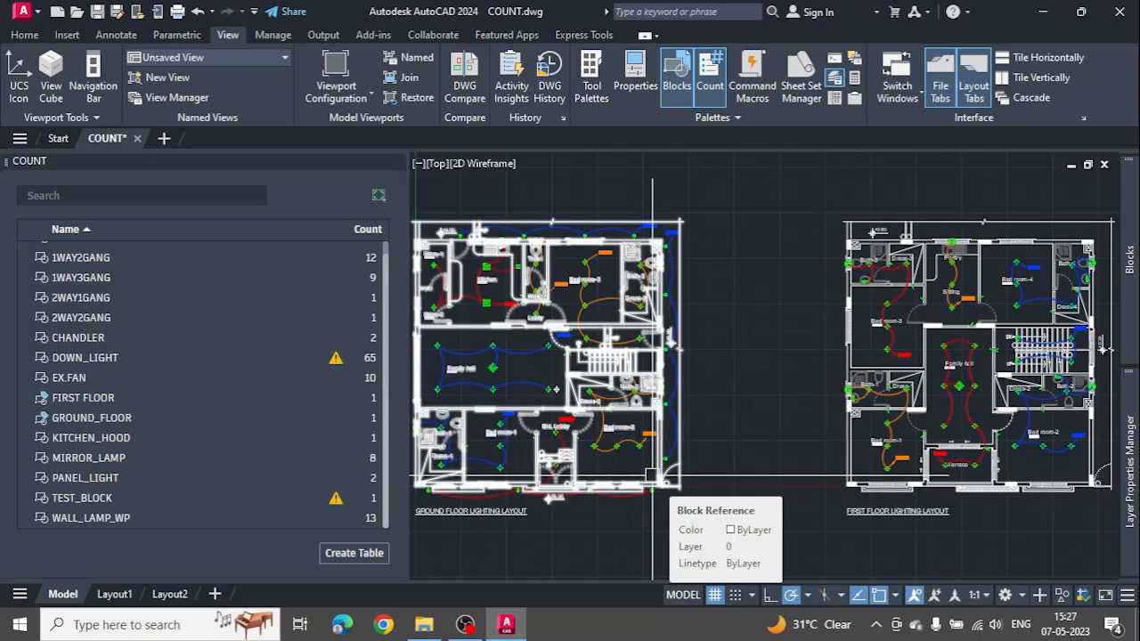